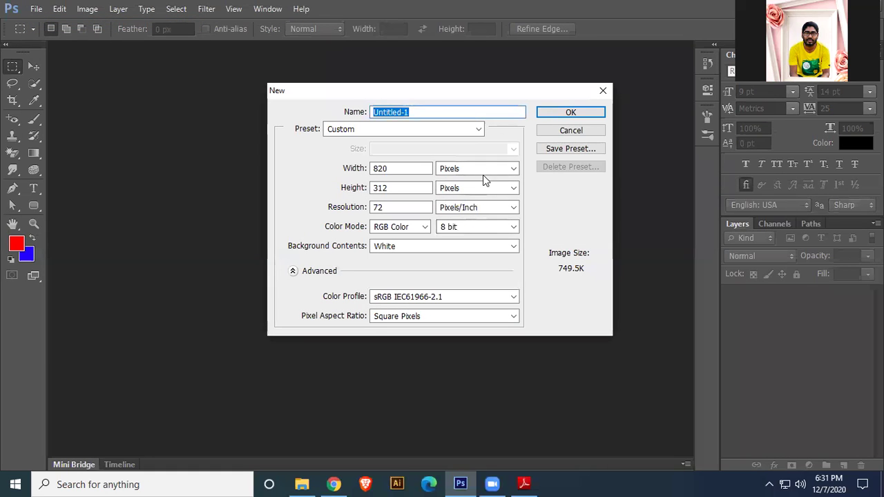
- Create a new document 15 inches wide and 10 inches high at 72 pixels per inch with a white background
{"action": "left_click", "coordinate": [487, 172]}
{"action": "left_click", "coordinate": [449, 190]}
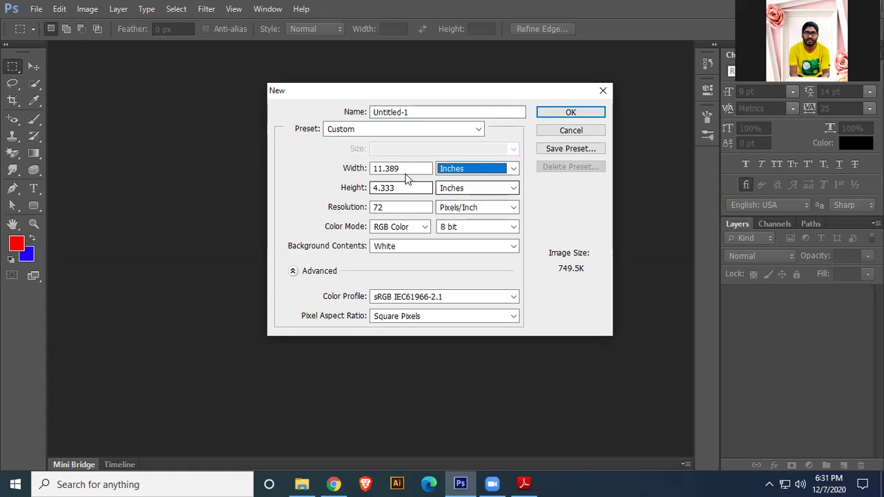
{"action": "left_click", "coordinate": [346, 171]}
{"action": "type", "text": "15"}
{"action": "key", "text": "Tab"}
{"action": "type", "text": "10"}
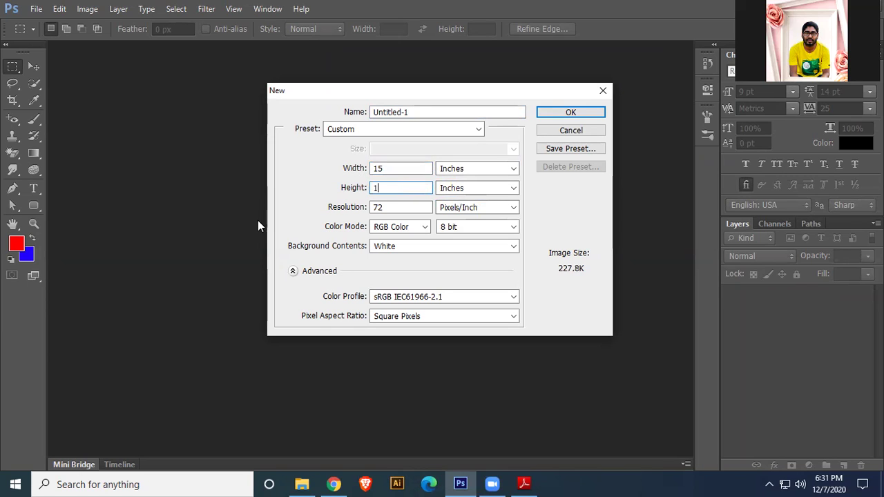
{"action": "left_click", "coordinate": [571, 114]}
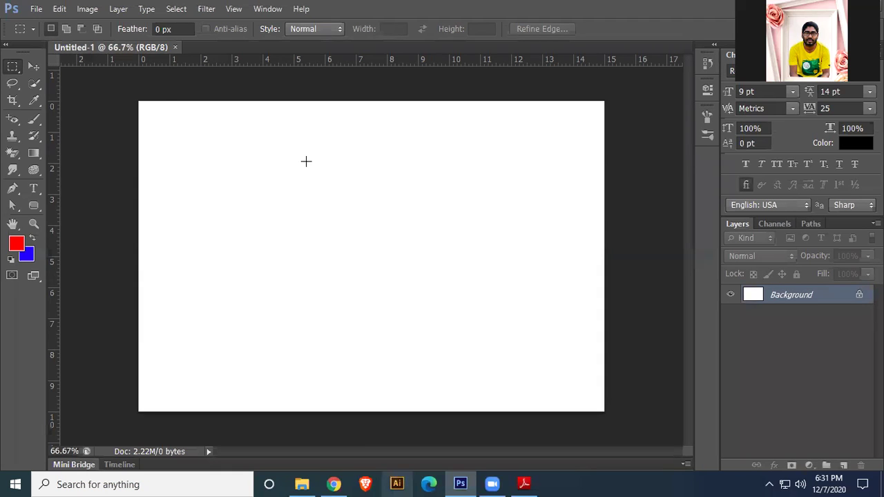
- Make a rectangular marquee selection about 4.3 by 2.5 inches, fill it with the red foreground colour on a new layer, and deselect
{"action": "right_click", "coordinate": [13, 67]}
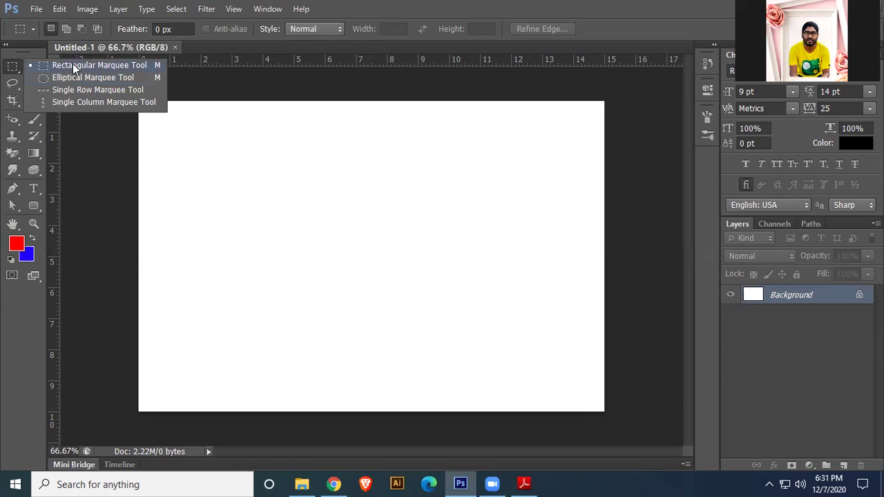
{"action": "left_click", "coordinate": [602, 8]}
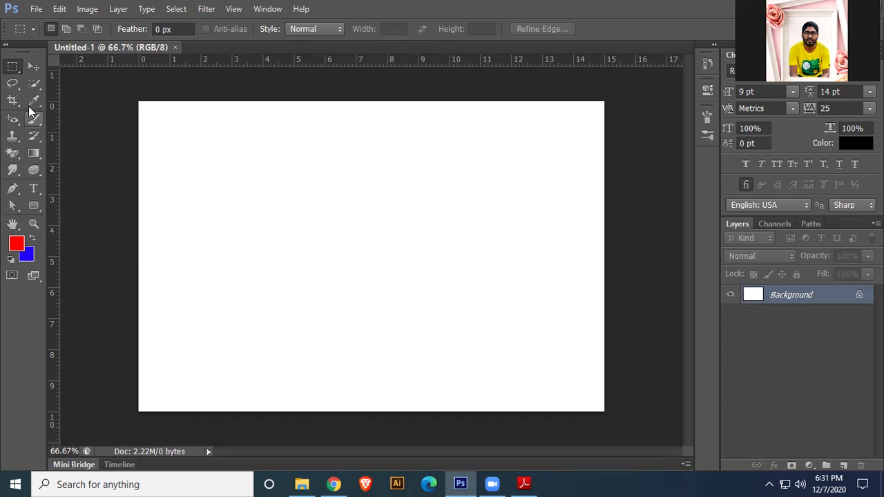
{"action": "right_click", "coordinate": [11, 63]}
{"action": "left_click", "coordinate": [63, 64]}
{"action": "left_click_drag", "start_coordinate": [200, 159], "coordinate": [333, 235]}
{"action": "left_click", "coordinate": [845, 466]}
{"action": "key", "text": "alt+BackSpace"}
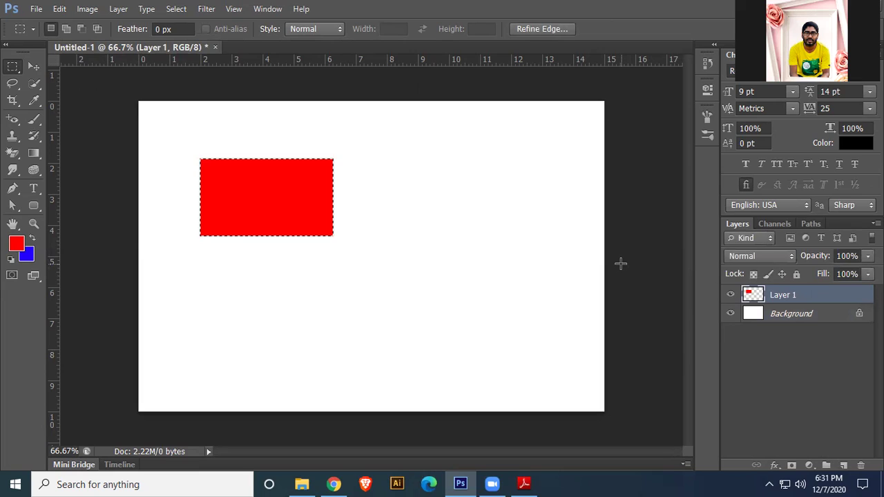
{"action": "key", "text": "ctrl+d"}
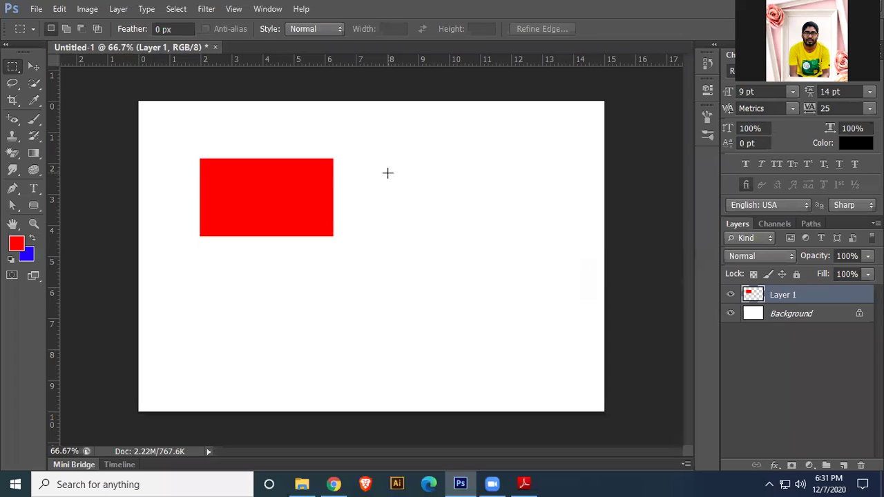
- Move the red rectangle close to the upper-left corner of the canvas
{"action": "left_click", "coordinate": [19, 66]}
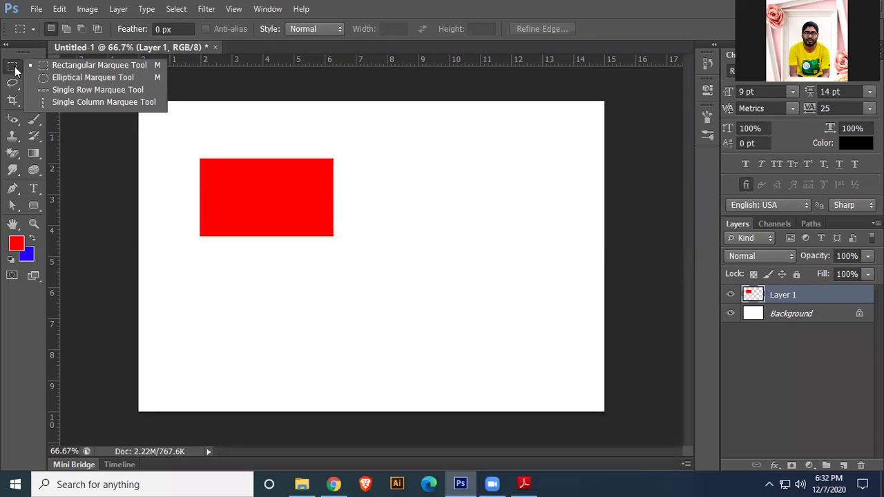
{"action": "left_click", "coordinate": [62, 71]}
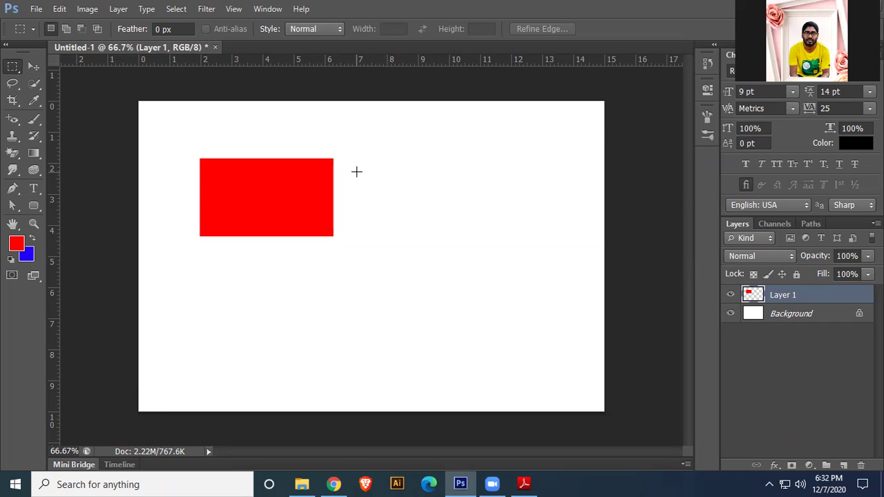
{"action": "left_click", "coordinate": [34, 66]}
{"action": "left_click_drag", "start_coordinate": [221, 187], "coordinate": [212, 180]}
{"action": "left_click_drag", "start_coordinate": [275, 200], "coordinate": [239, 157]}
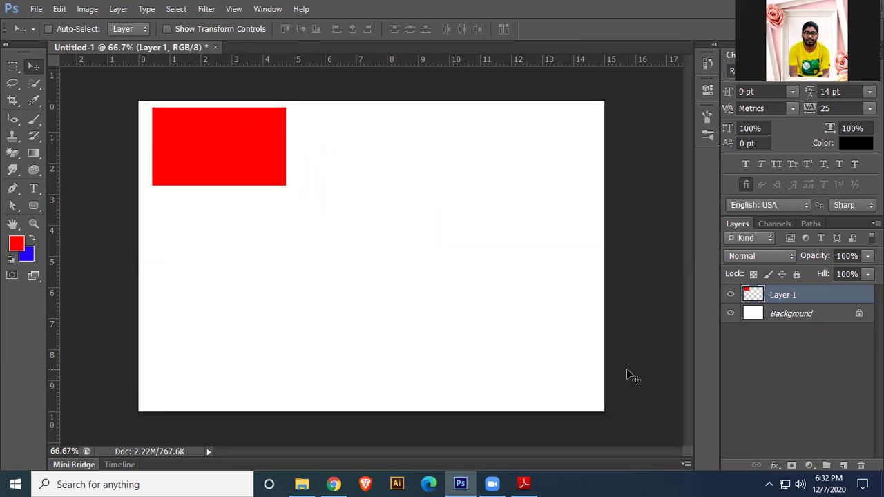
- Draw a rectangle shape about 376 by 196 px with a blue fill and no stroke near the canvas centre
{"action": "left_click", "coordinate": [33, 206]}
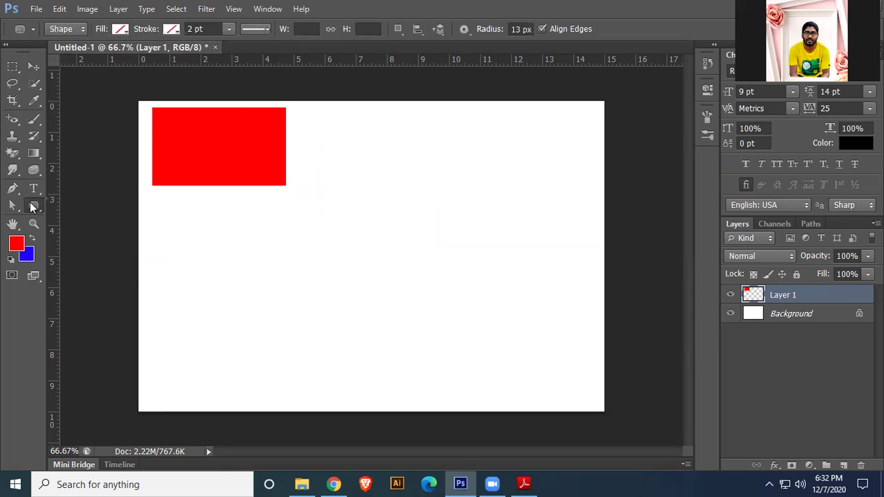
{"action": "right_click", "coordinate": [31, 205]}
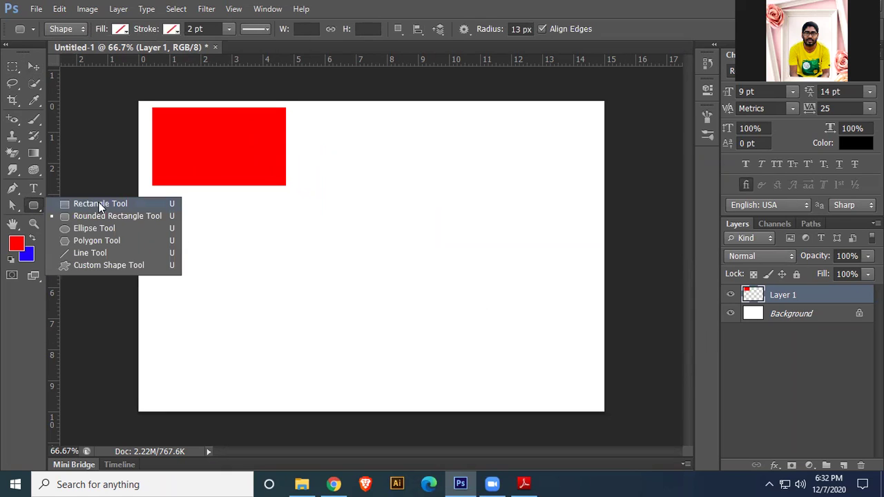
{"action": "left_click", "coordinate": [100, 205]}
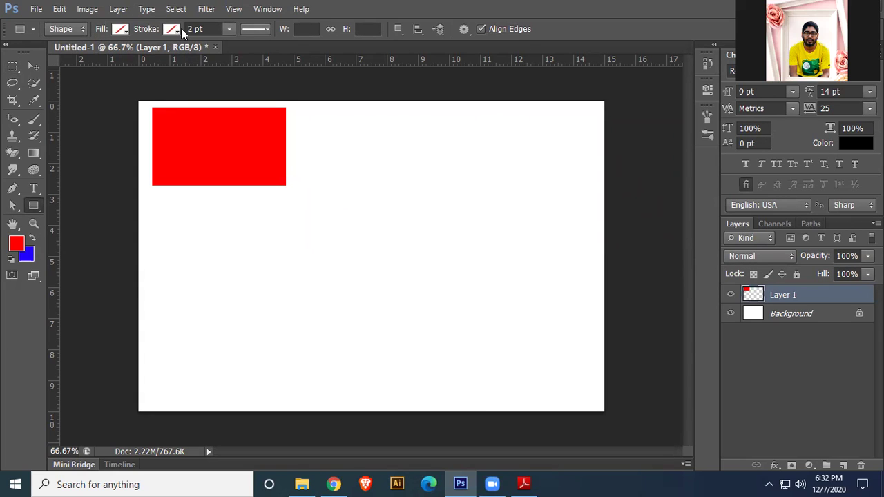
{"action": "left_click", "coordinate": [121, 31]}
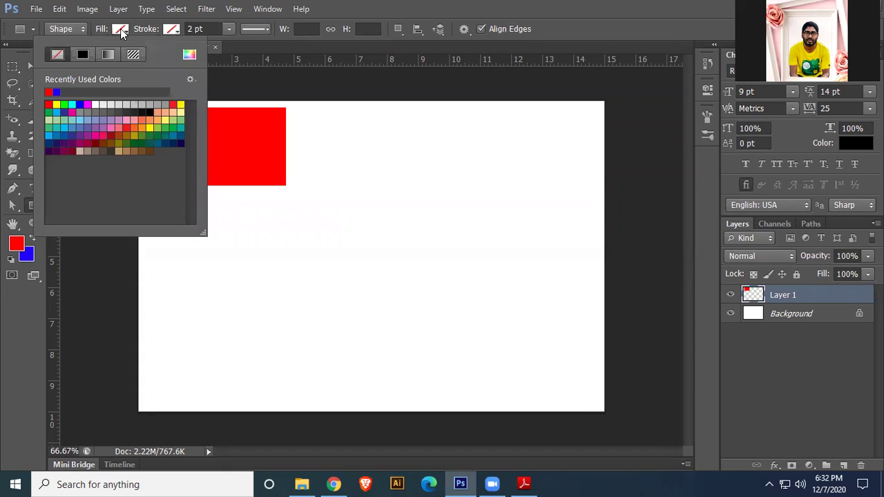
{"action": "left_click", "coordinate": [49, 104]}
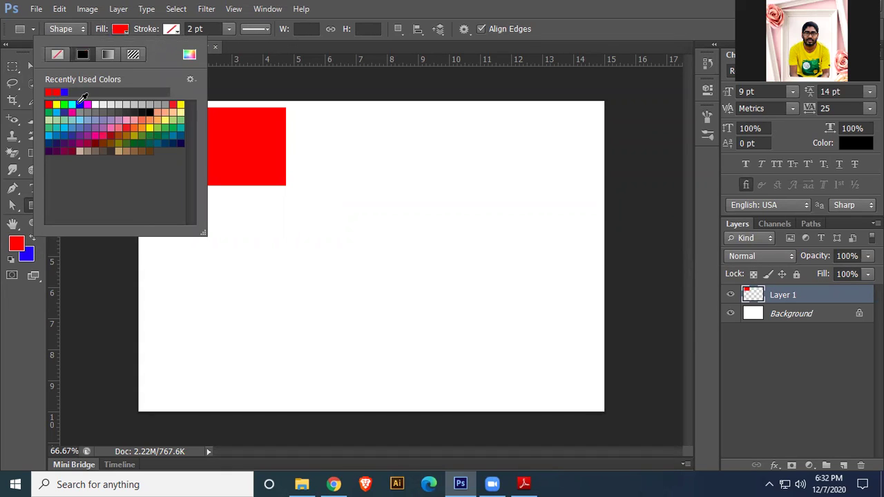
{"action": "left_click", "coordinate": [80, 104]}
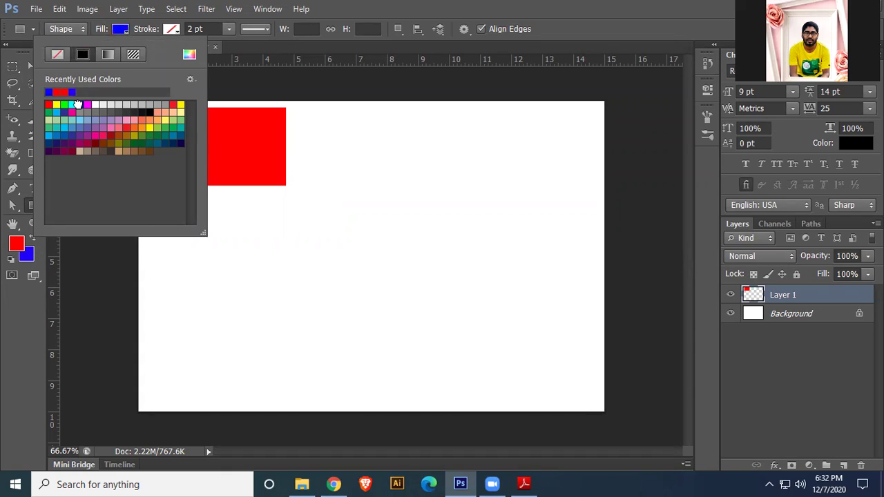
{"action": "left_click", "coordinate": [337, 174]}
{"action": "left_click_drag", "start_coordinate": [337, 174], "coordinate": [499, 259]}
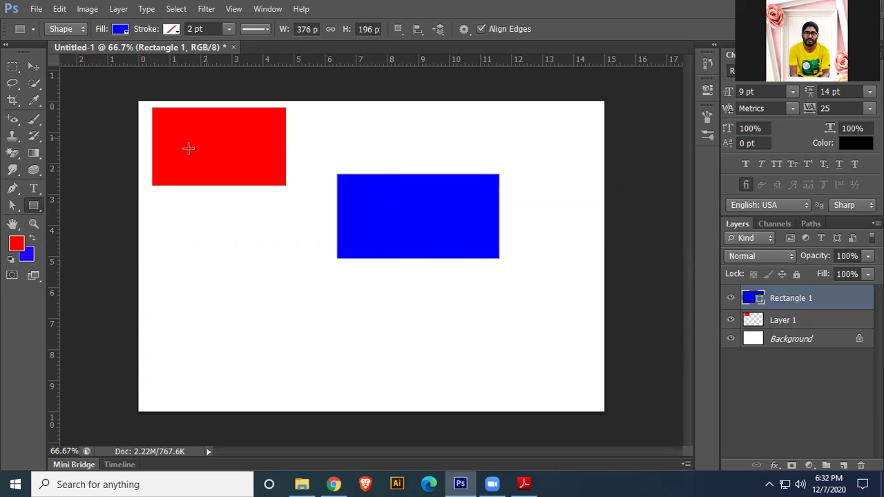
- Give the blue rectangle shape a red stroke
{"action": "left_click", "coordinate": [36, 67]}
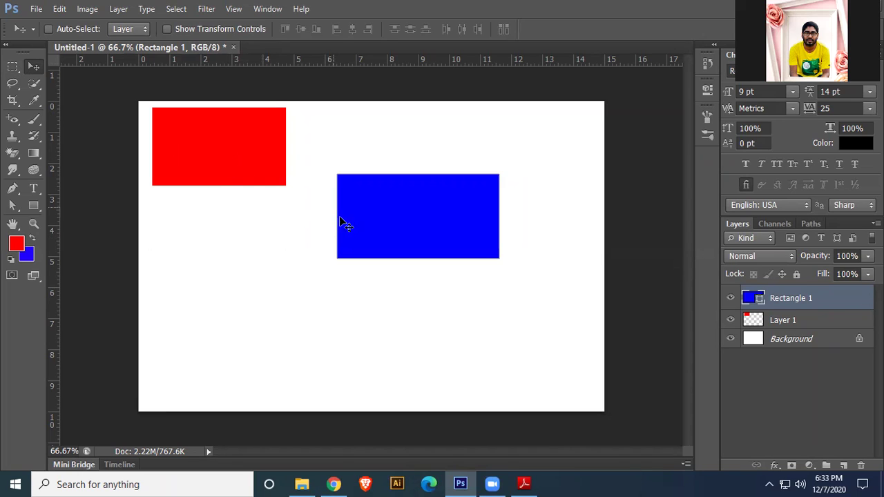
{"action": "left_click_drag", "start_coordinate": [41, 205], "coordinate": [93, 207]}
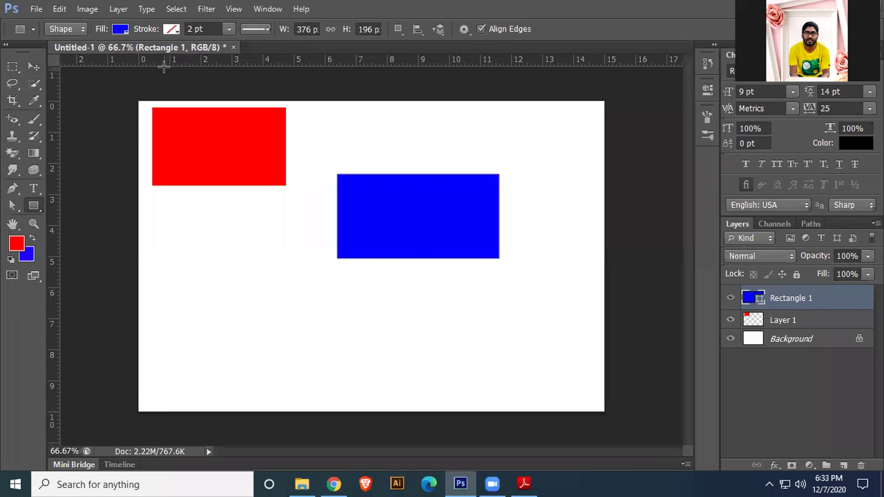
{"action": "left_click", "coordinate": [170, 29]}
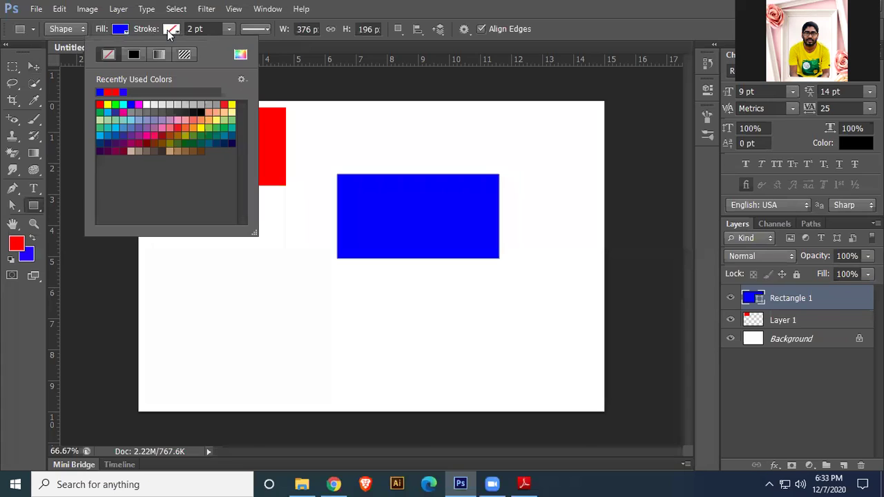
{"action": "left_click", "coordinate": [112, 92]}
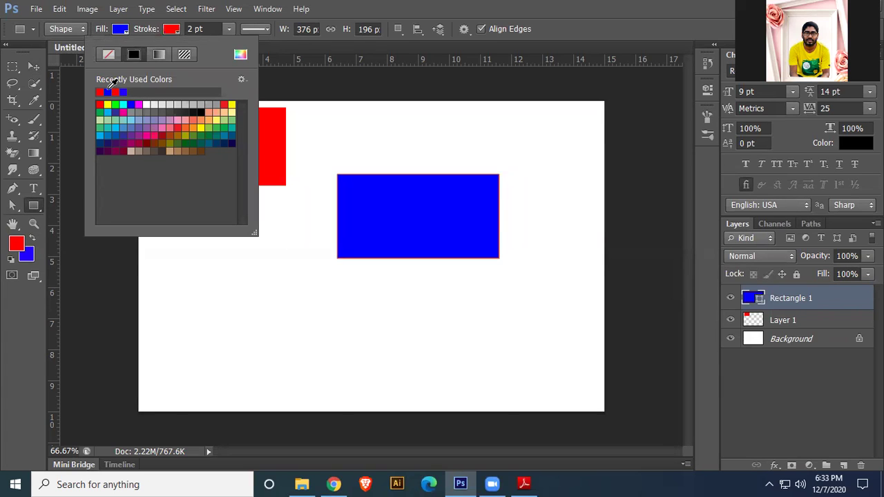
{"action": "left_click", "coordinate": [441, 10]}
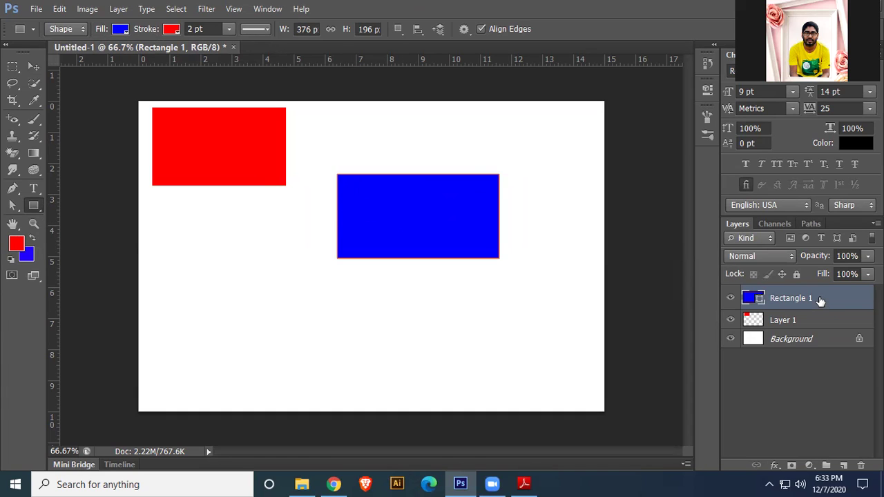
- Change the fill colour of the Rectangle 1 shape layer to dark green 1a4f00
{"action": "double_click", "coordinate": [759, 302]}
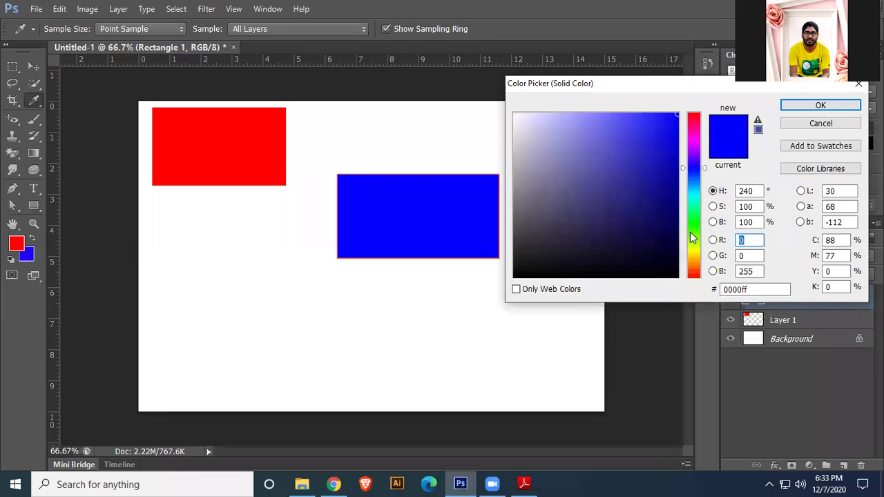
{"action": "left_click", "coordinate": [694, 233]}
{"action": "left_click", "coordinate": [677, 190]}
{"action": "left_click", "coordinate": [677, 227]}
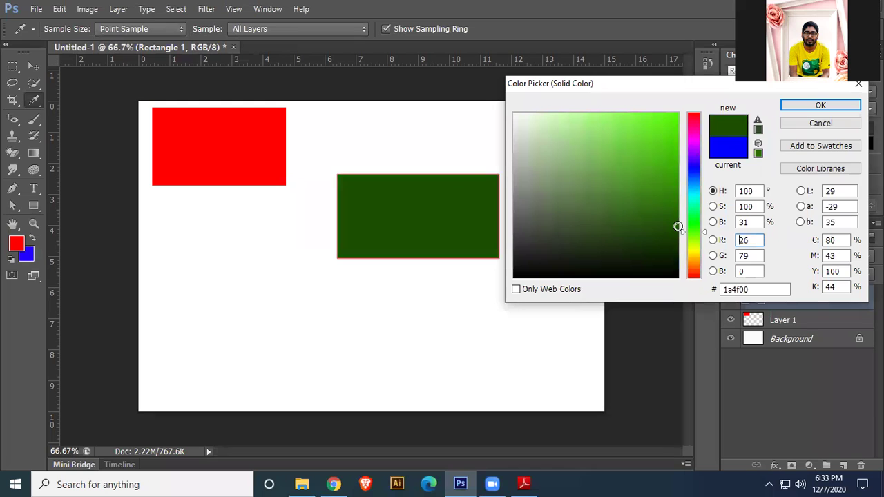
{"action": "left_click", "coordinate": [821, 105]}
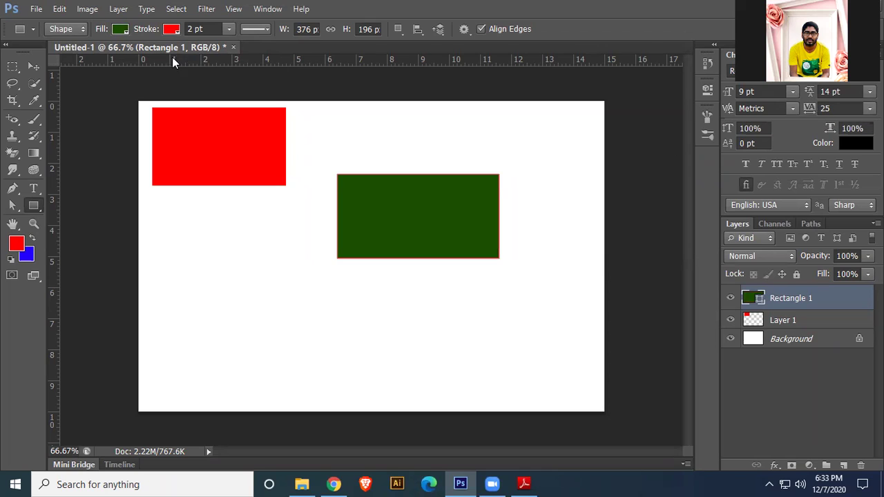
- Delete the green rectangle shape layer and the red rectangle layer, leaving only the background
{"action": "left_click", "coordinate": [29, 65]}
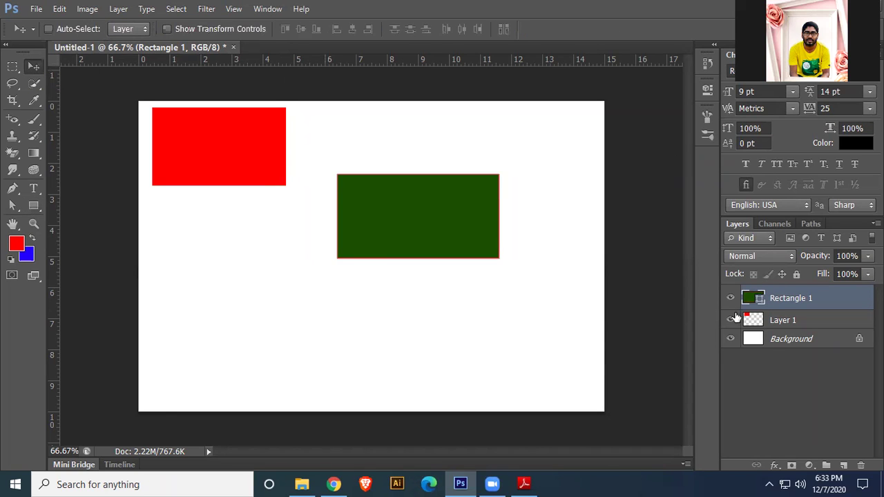
{"action": "key", "text": "Delete"}
{"action": "key", "text": "Delete"}
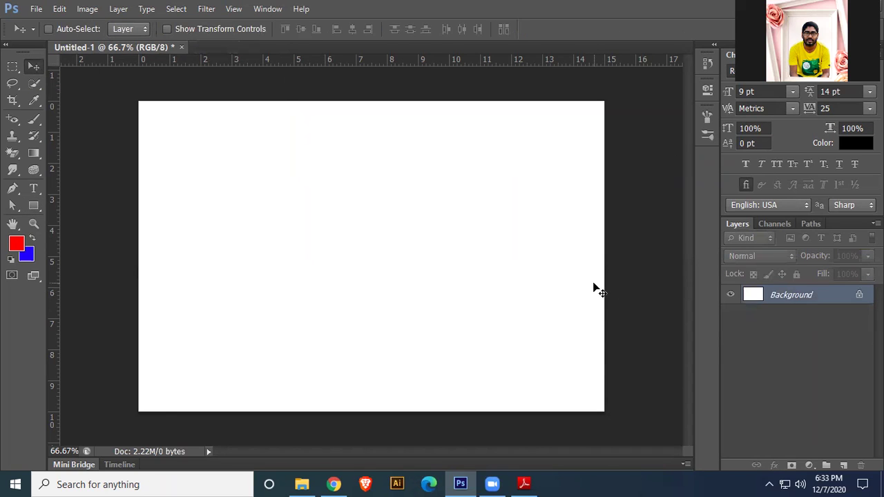
- Try drawing a blue rectangle shape about 355 by 254 px freehand on the canvas and undo it
{"action": "left_click", "coordinate": [34, 207]}
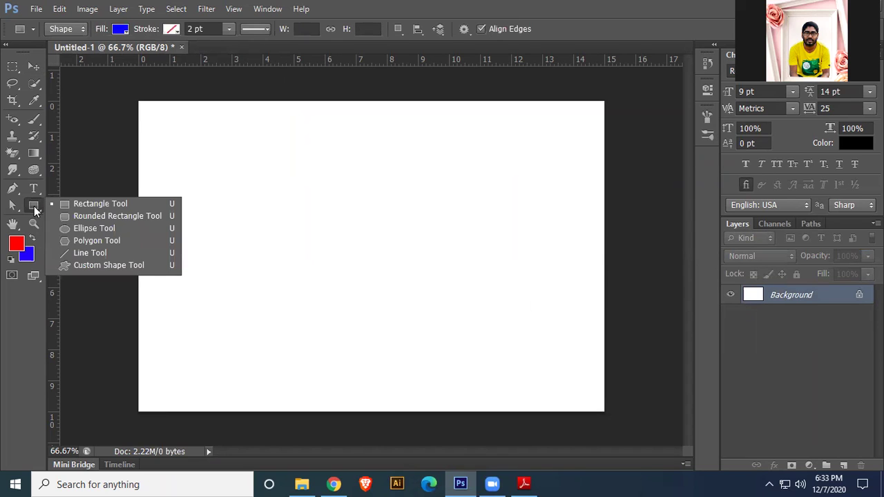
{"action": "left_click", "coordinate": [102, 203]}
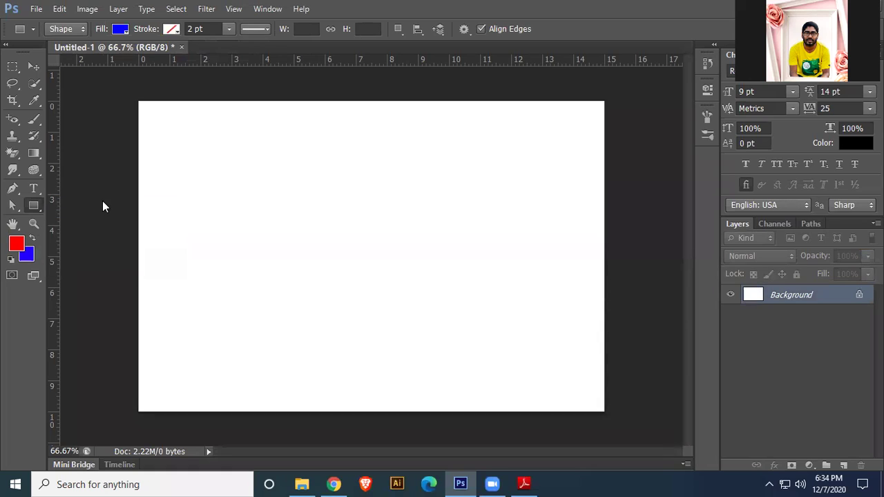
{"action": "left_click_drag", "start_coordinate": [224, 158], "coordinate": [377, 277]}
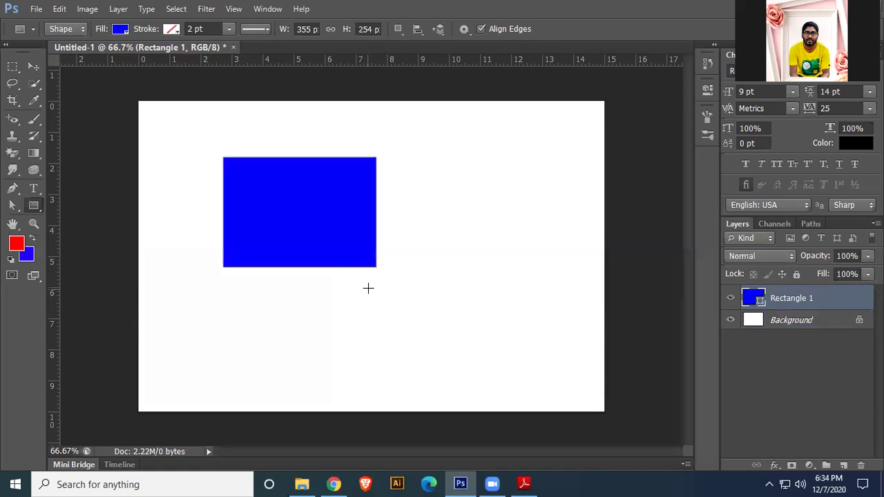
{"action": "key", "text": "ctrl+z"}
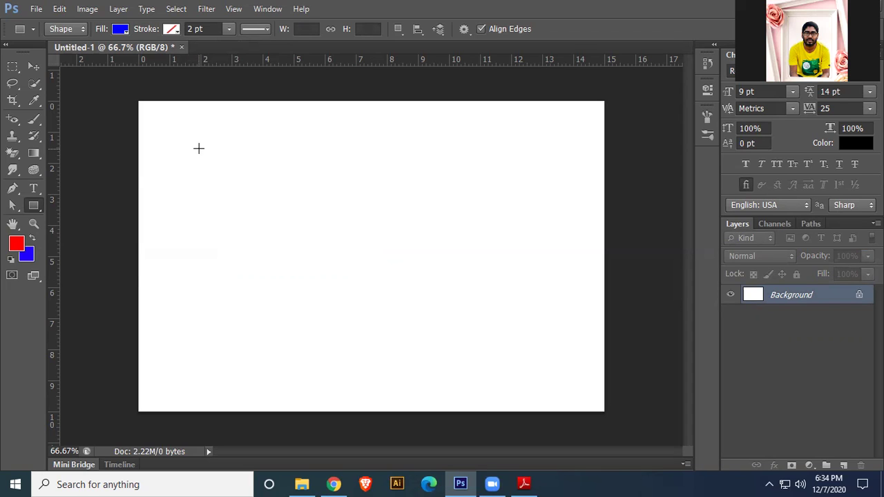
- Create a blue square with exact dimensions of 3 in by 3 in using the Rectangle tool
{"action": "right_click", "coordinate": [37, 206]}
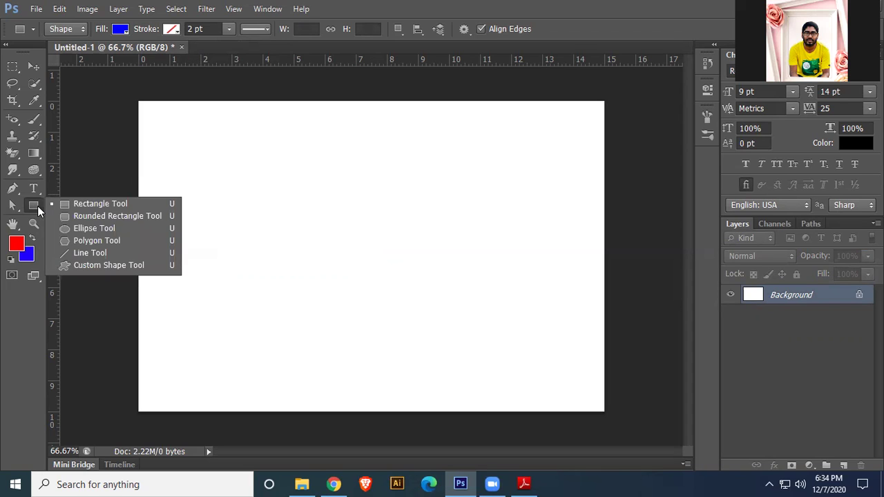
{"action": "left_click", "coordinate": [93, 203]}
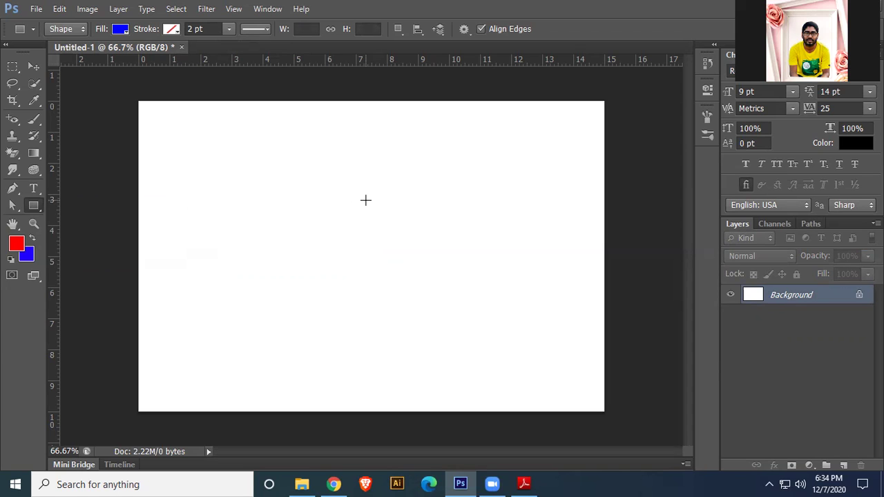
{"action": "left_click", "coordinate": [353, 175]}
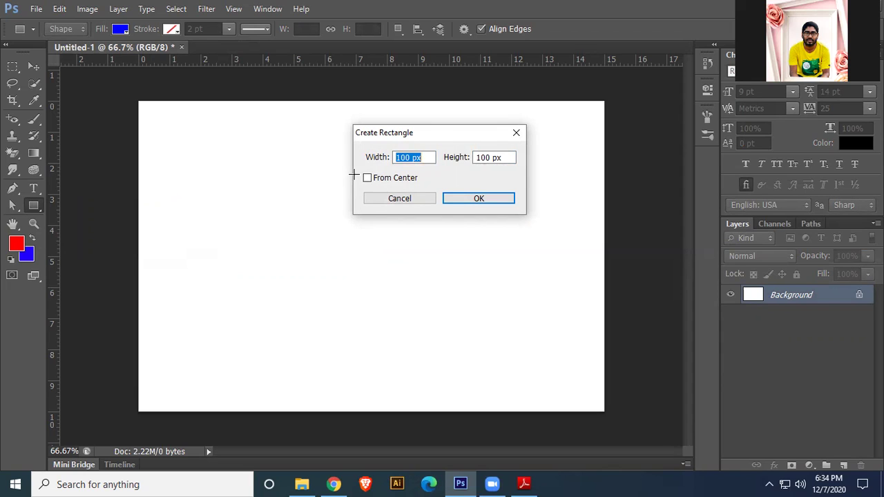
{"action": "left_click", "coordinate": [398, 483]}
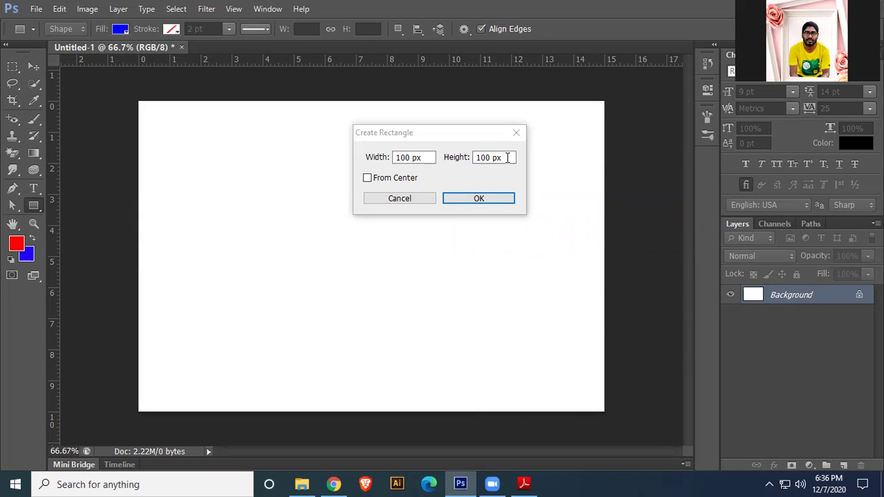
{"action": "left_click", "coordinate": [427, 158]}
{"action": "left_click", "coordinate": [427, 158]}
{"action": "left_click_drag", "start_coordinate": [427, 159], "coordinate": [375, 156]}
{"action": "type", "text": "3in"}
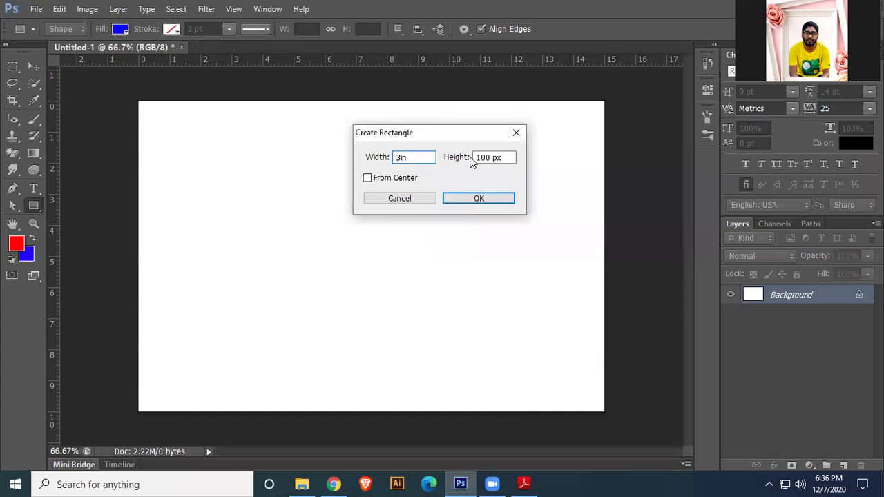
{"action": "left_click", "coordinate": [509, 156]}
{"action": "type", "text": "3in"}
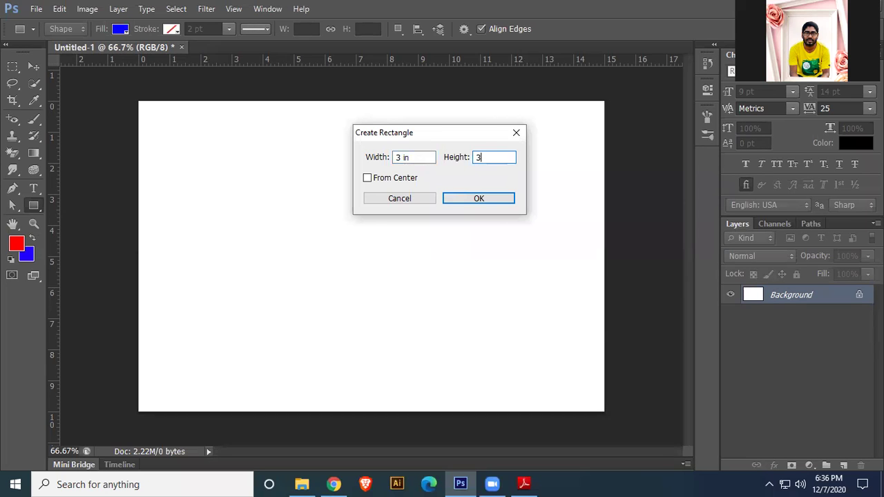
{"action": "left_click", "coordinate": [479, 199]}
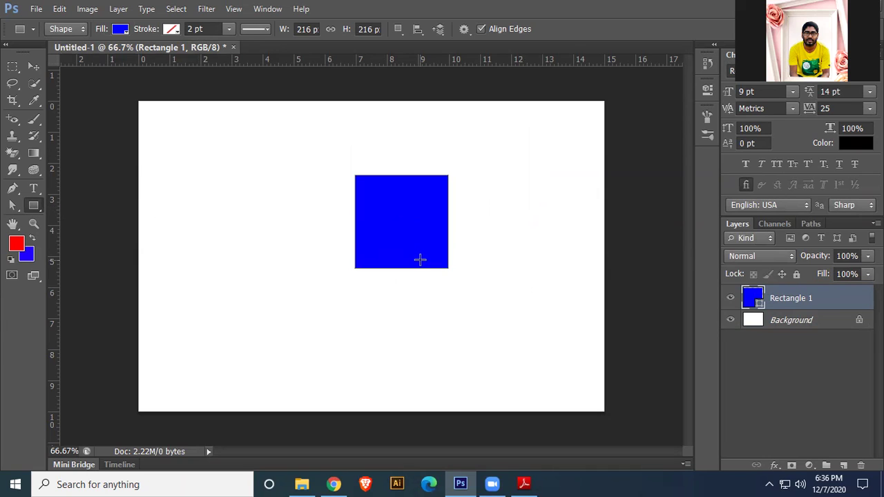
- Delete the blue square and draw a rounded rectangle about 373 by 239 px in the canvas's upper-left area
{"action": "key", "text": "Delete"}
{"action": "right_click", "coordinate": [32, 205]}
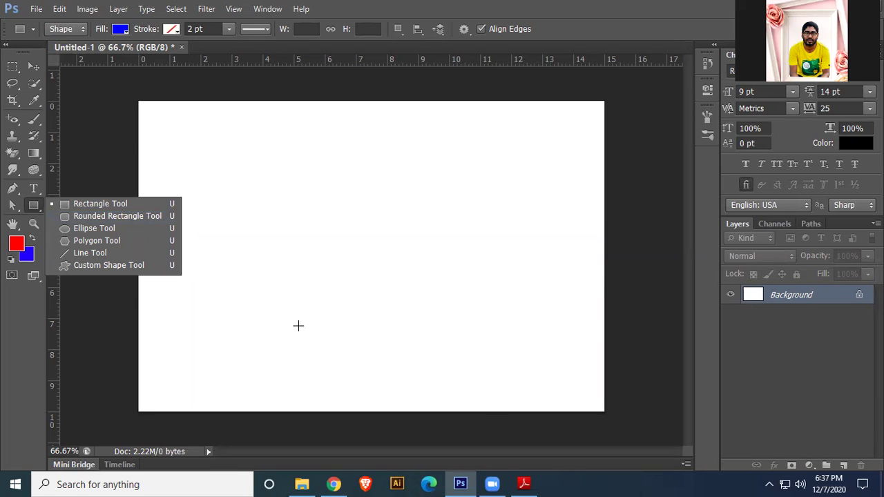
{"action": "left_click", "coordinate": [103, 218]}
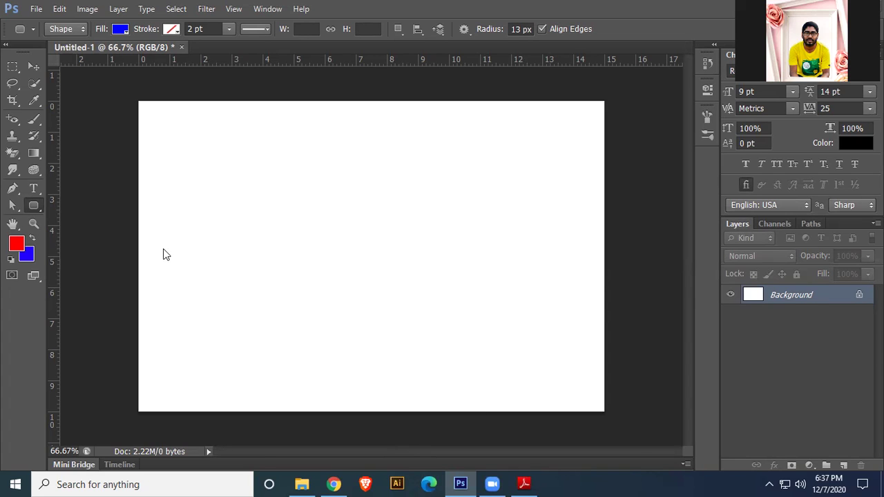
{"action": "right_click", "coordinate": [31, 209]}
{"action": "left_click", "coordinate": [101, 216]}
{"action": "left_click_drag", "start_coordinate": [214, 157], "coordinate": [376, 244]}
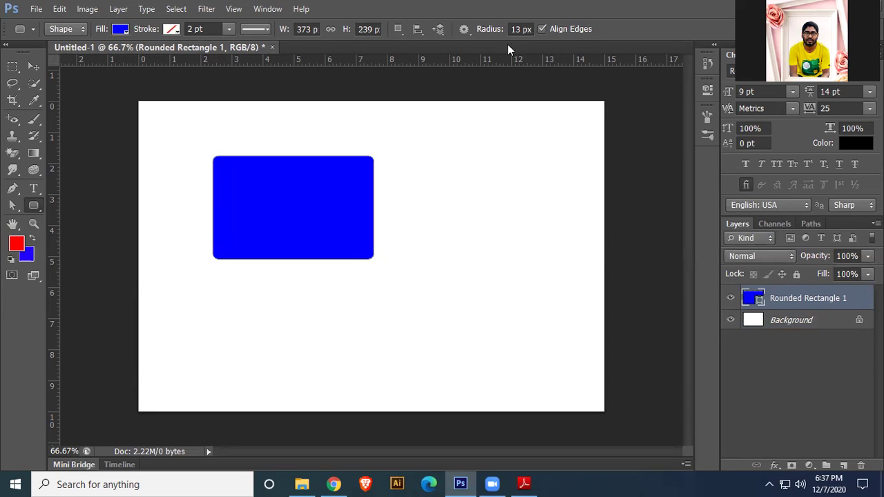
- Draw a second rounded rectangle about 278 by 170 px with a 30 px corner radius, to the right of the first
{"action": "left_click", "coordinate": [525, 28]}
{"action": "left_click", "coordinate": [493, 29]}
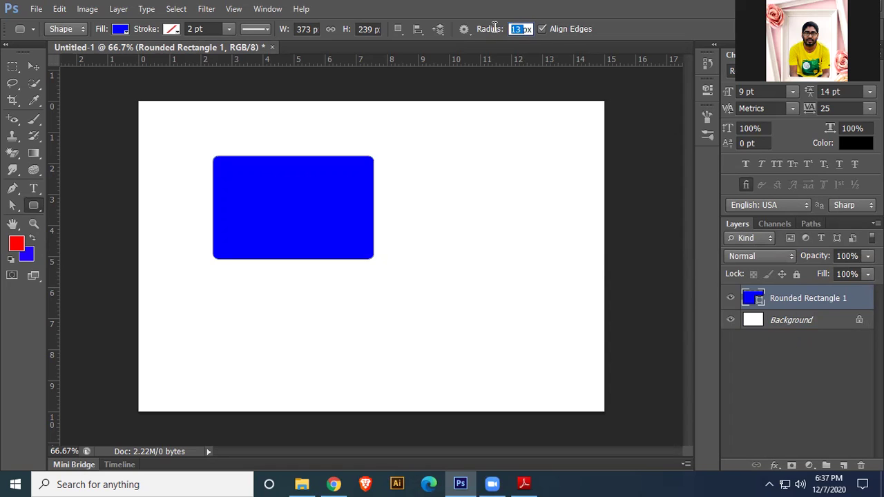
{"action": "type", "text": "30"}
{"action": "left_click_drag", "start_coordinate": [419, 165], "coordinate": [539, 238]}
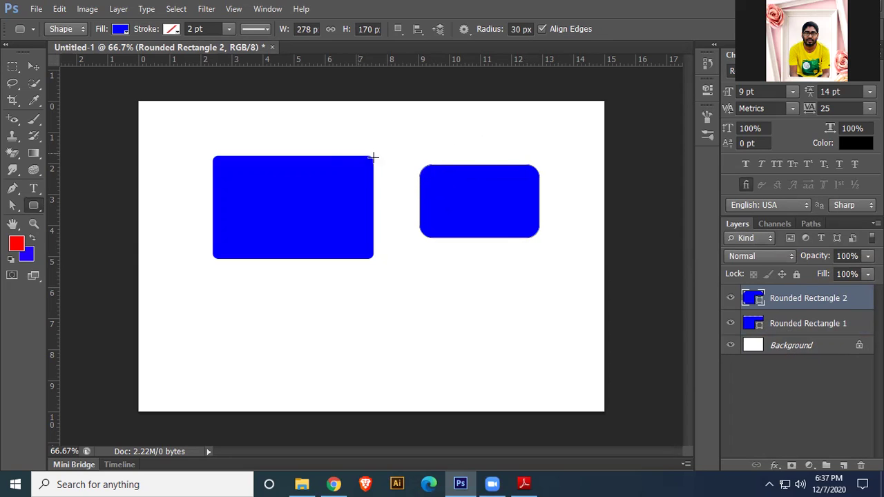
- Draw a third rounded rectangle about 263 by 157 px with a 100 px corner radius, below the second one
{"action": "left_click", "coordinate": [519, 29]}
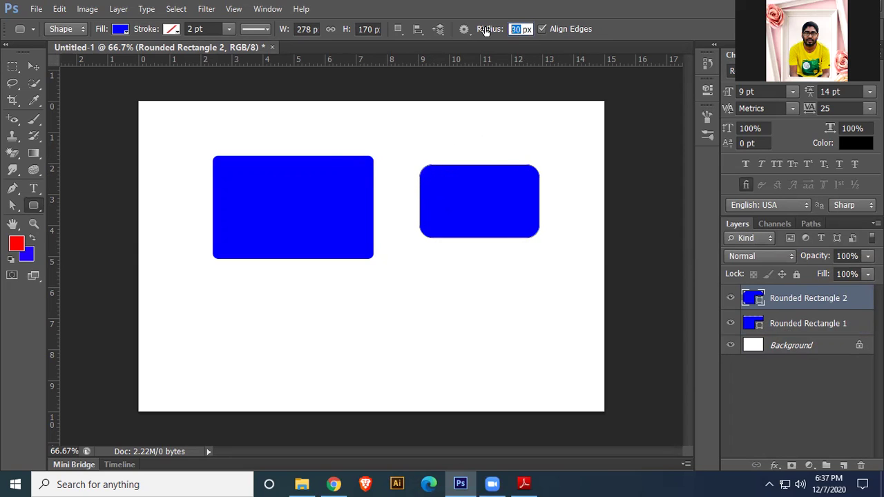
{"action": "type", "text": "100"}
{"action": "key", "text": "Return"}
{"action": "left_click_drag", "start_coordinate": [406, 295], "coordinate": [517, 360]}
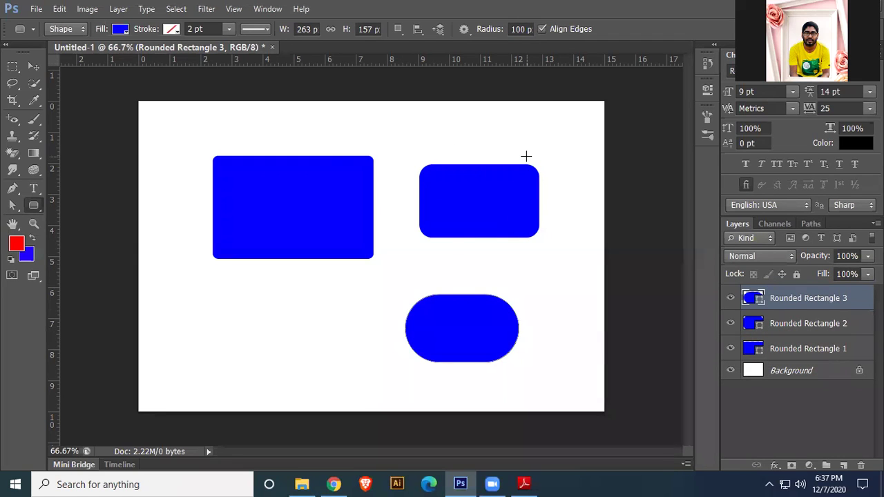
- Delete all three rounded rectangle layers, leaving only the background
{"action": "key", "text": "Delete"}
{"action": "key", "text": "Delete"}
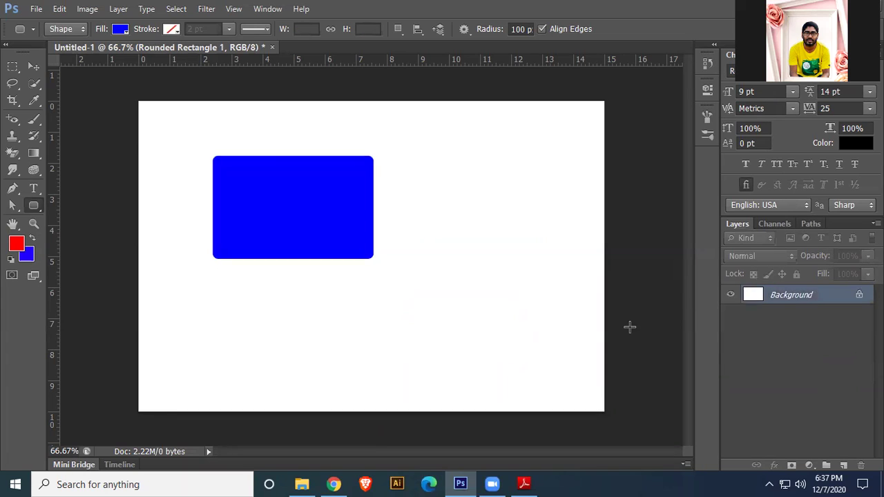
- Try drawing a nearly round blue ellipse about 245 by 239 px near the canvas centre and undo it
{"action": "right_click", "coordinate": [34, 206]}
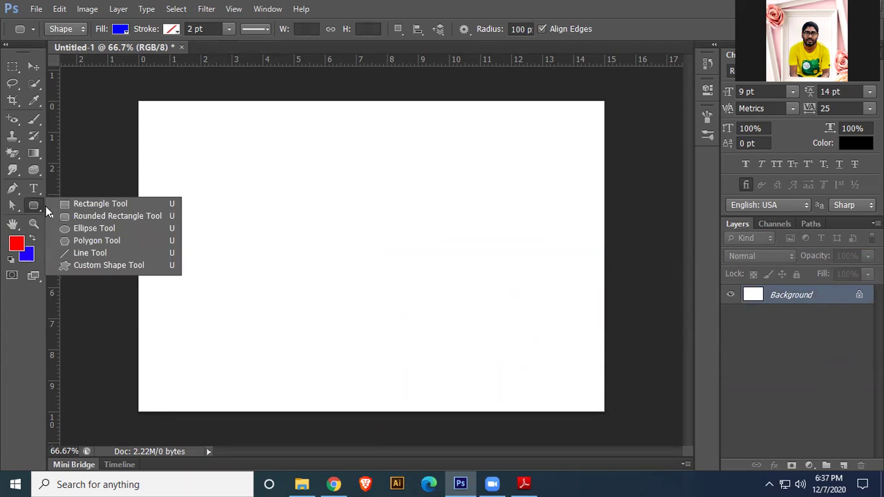
{"action": "left_click", "coordinate": [92, 228]}
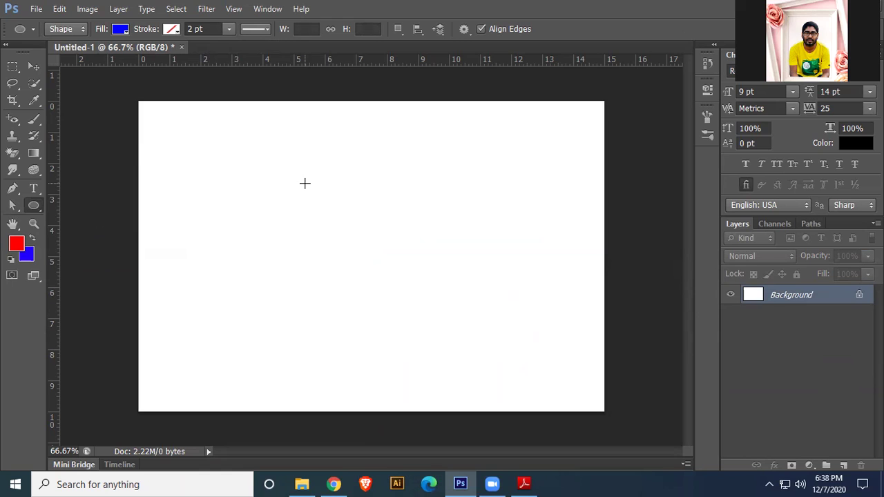
{"action": "left_click_drag", "start_coordinate": [305, 183], "coordinate": [410, 286]}
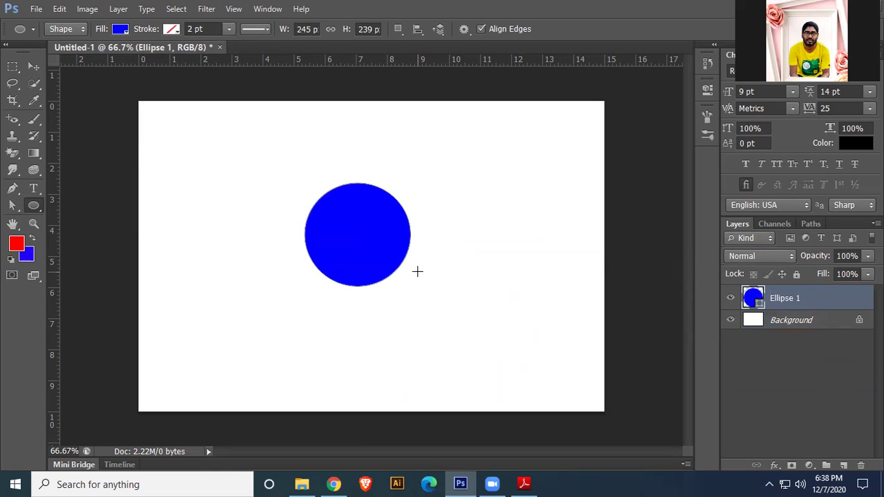
{"action": "key", "text": "ctrl+z"}
- Draw a wide ellipse about 336 by 218 px and a narrow upright ellipse to its left, and delete both
{"action": "left_click_drag", "start_coordinate": [319, 178], "coordinate": [463, 270]}
{"action": "left_click_drag", "start_coordinate": [219, 192], "coordinate": [293, 339]}
{"action": "key", "text": "Delete"}
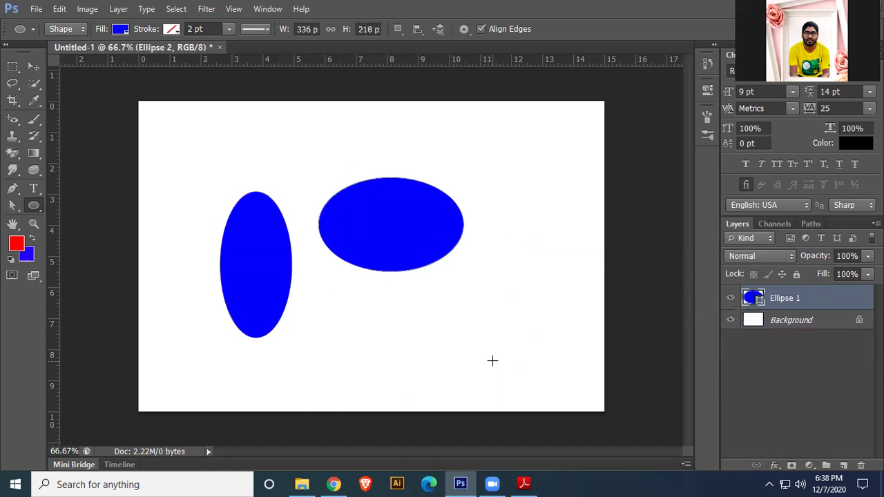
{"action": "key", "text": "Delete"}
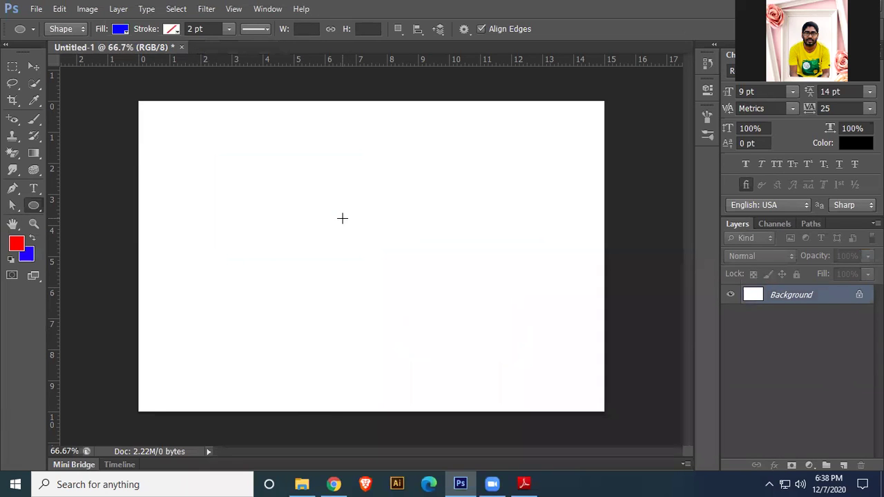
- Draw a perfect blue circle about 249 px in diameter near the canvas centre with the Ellipse tool
{"action": "left_click_drag", "start_coordinate": [308, 191], "coordinate": [408, 298]}
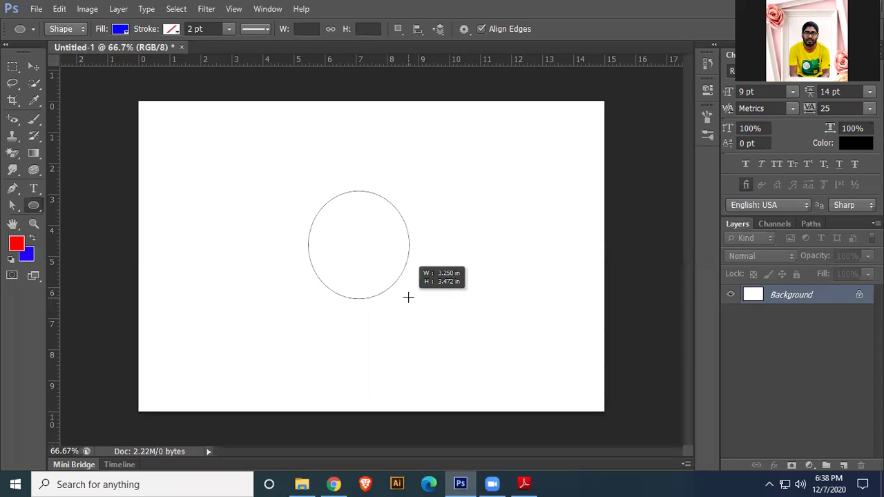
{"action": "left_click_drag", "start_coordinate": [409, 297], "coordinate": [414, 298]}
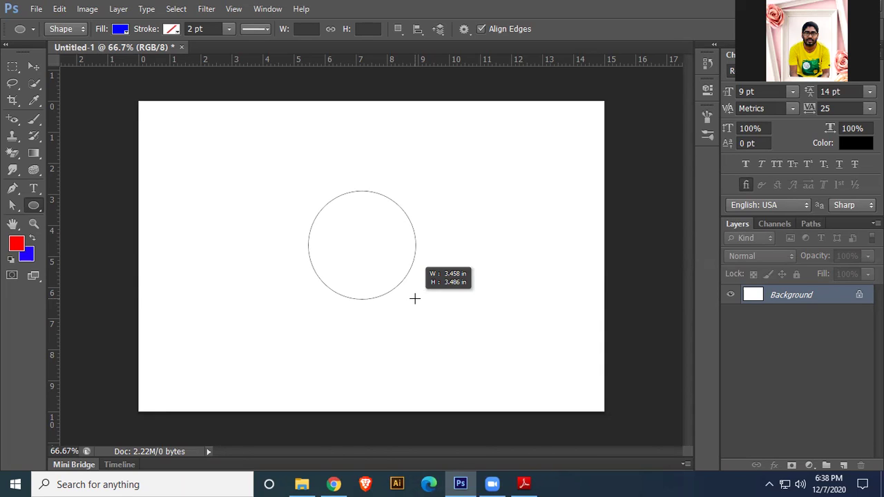
{"action": "left_click_drag", "start_coordinate": [414, 298], "coordinate": [414, 299]}
{"action": "left_click_drag", "start_coordinate": [414, 299], "coordinate": [415, 298]}
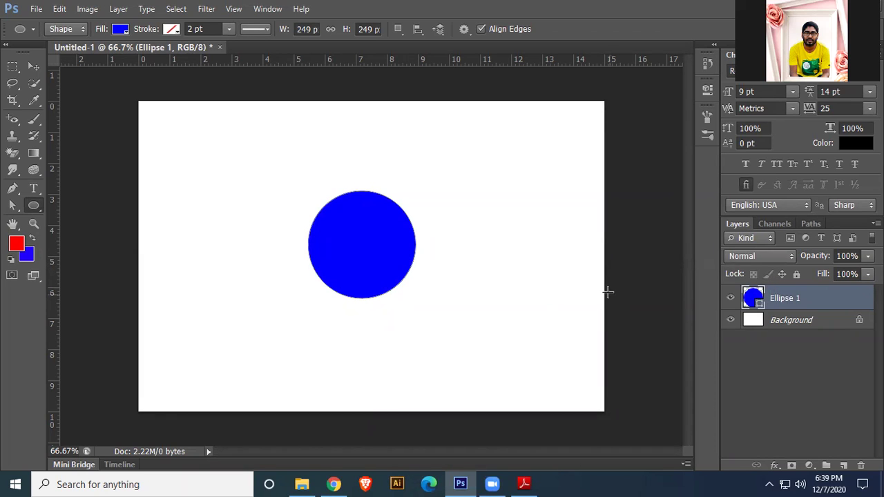
- Delete the circle and draw a five-sided polygon about 165 by 158 px in the canvas's upper-left area
{"action": "key", "text": "Delete"}
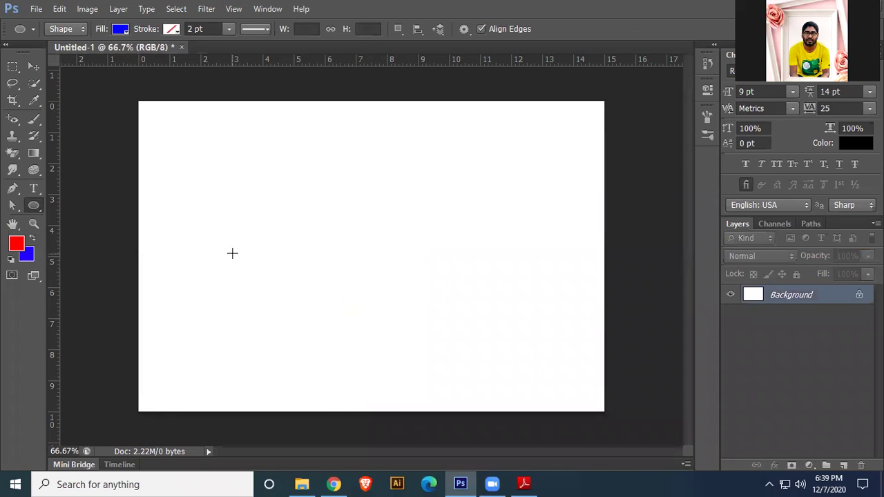
{"action": "right_click", "coordinate": [33, 205]}
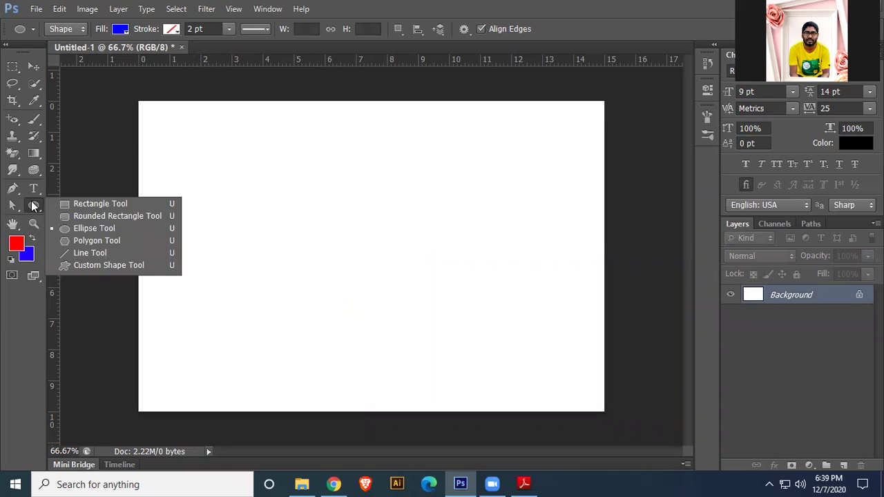
{"action": "left_click", "coordinate": [108, 242]}
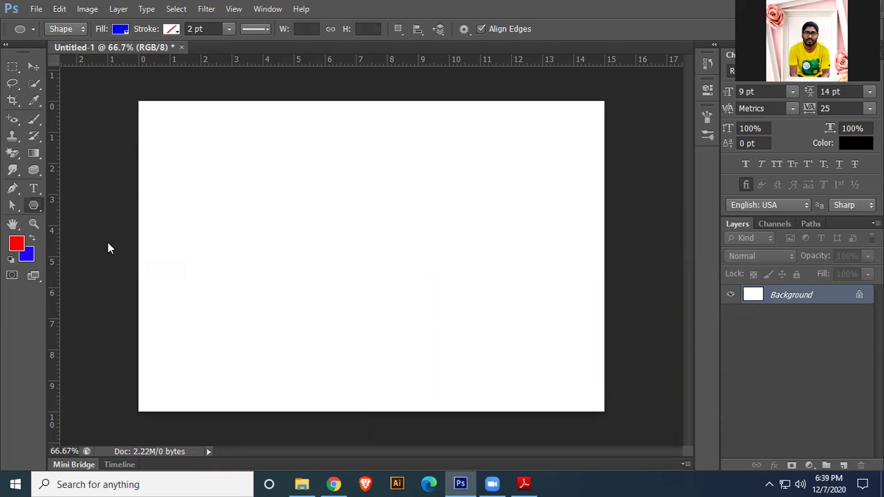
{"action": "left_click_drag", "start_coordinate": [285, 184], "coordinate": [309, 211]}
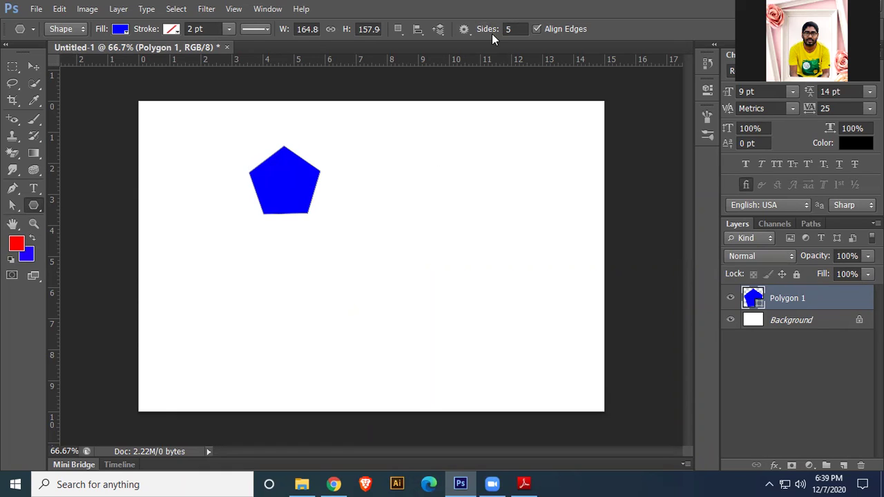
- Draw a ten-sided polygon about 167 by 168 px to the right of the pentagon
{"action": "left_click", "coordinate": [518, 29]}
{"action": "type", "text": "10"}
{"action": "left_click_drag", "start_coordinate": [426, 194], "coordinate": [453, 223]}
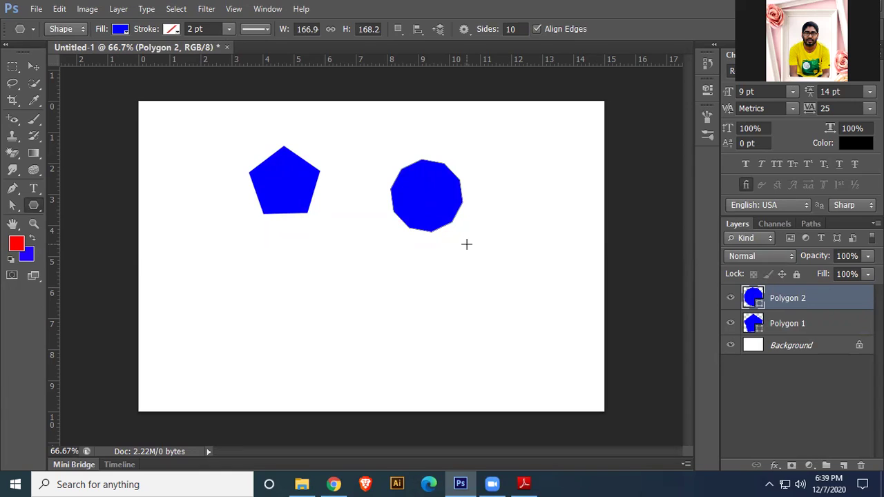
- Undo both polygons and draw a horizontal line about 486 px long across the upper part of the canvas
{"action": "key", "text": "ctrl+alt+z"}
{"action": "key", "text": "ctrl+alt+z"}
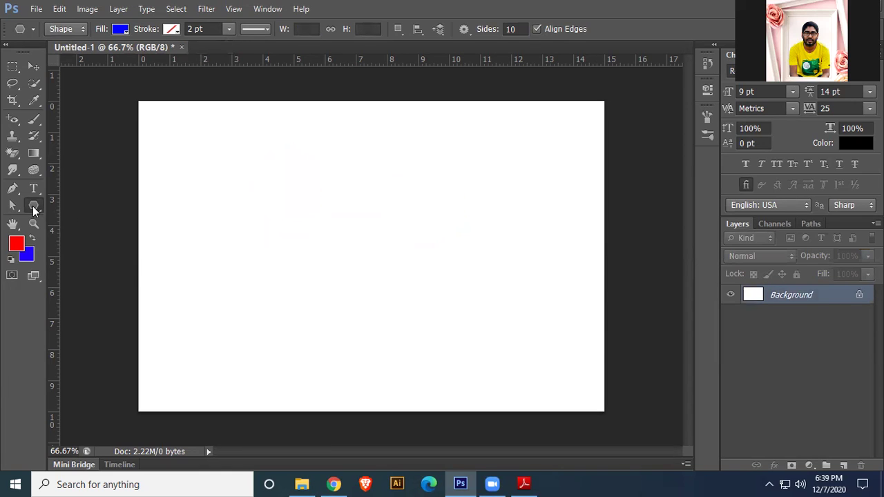
{"action": "left_click", "coordinate": [34, 205]}
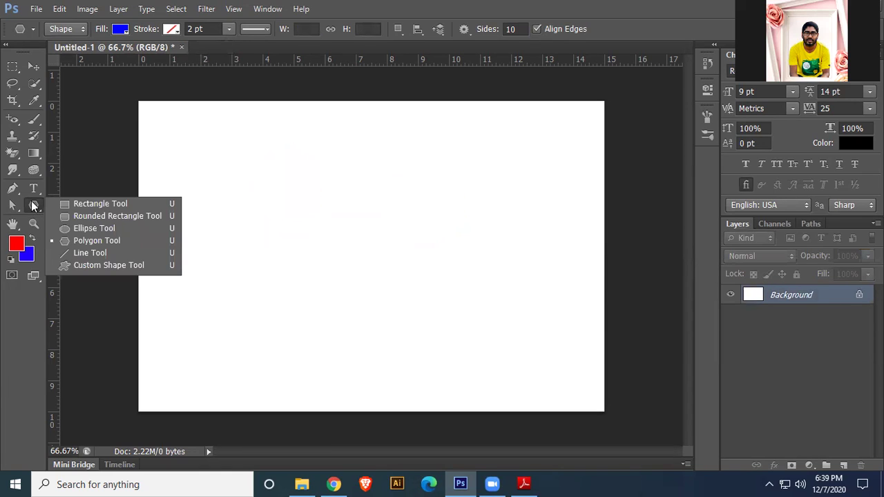
{"action": "left_click", "coordinate": [82, 253]}
{"action": "left_click_drag", "start_coordinate": [259, 181], "coordinate": [470, 182]}
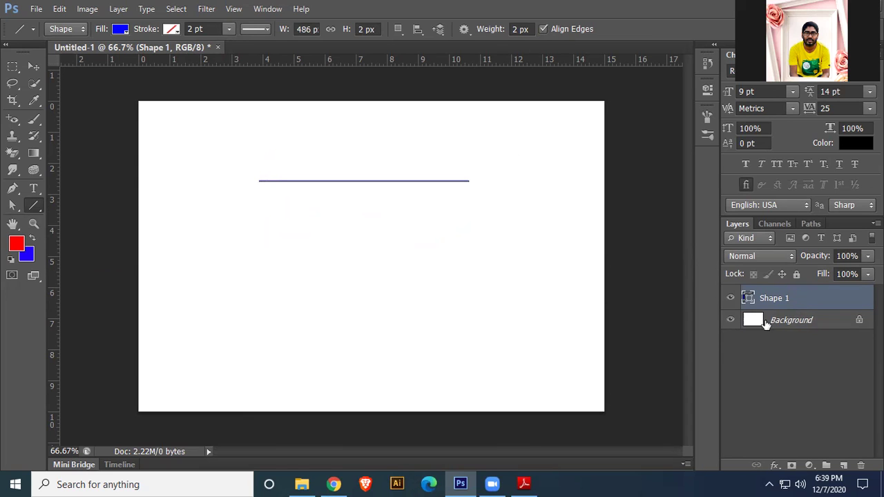
- Change the fill colour of the line's shape layer from blue to a pinkish red
{"action": "double_click", "coordinate": [748, 298]}
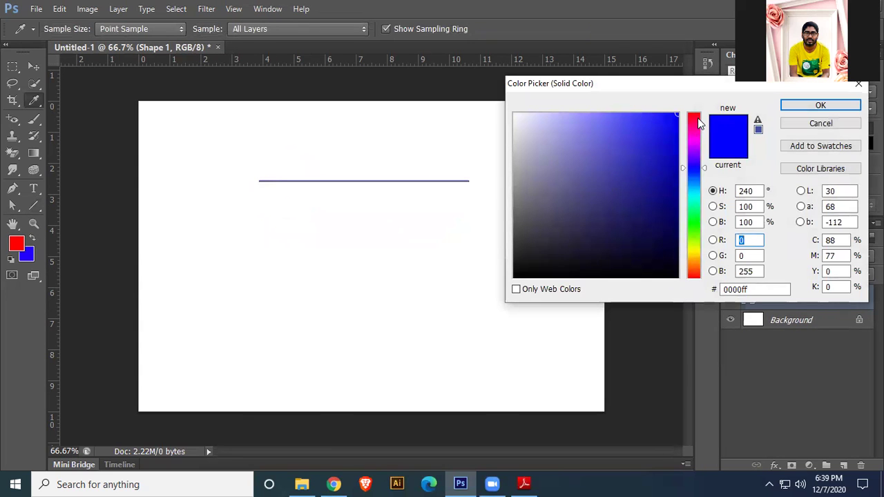
{"action": "left_click", "coordinate": [694, 118]}
{"action": "left_click", "coordinate": [810, 108]}
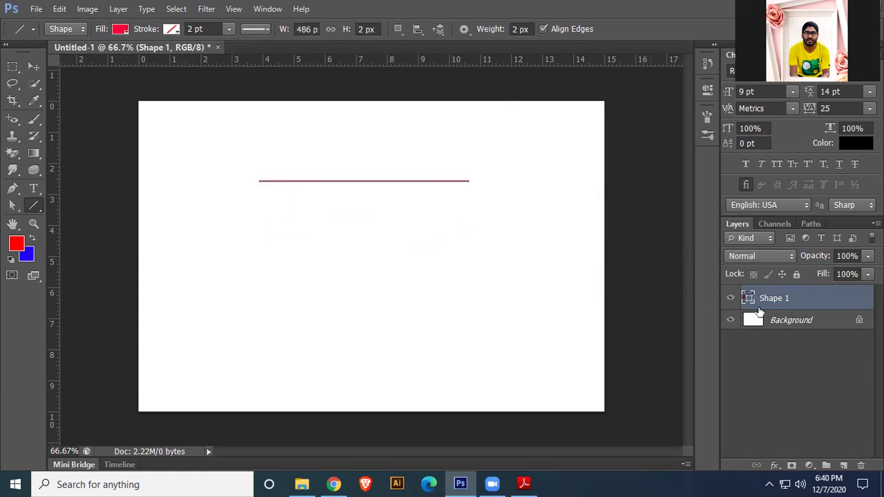
- Delete the line and draw a swirling-ray sun custom shape about 248 by 239 px in the canvas's upper-left area
{"action": "key", "text": "Delete"}
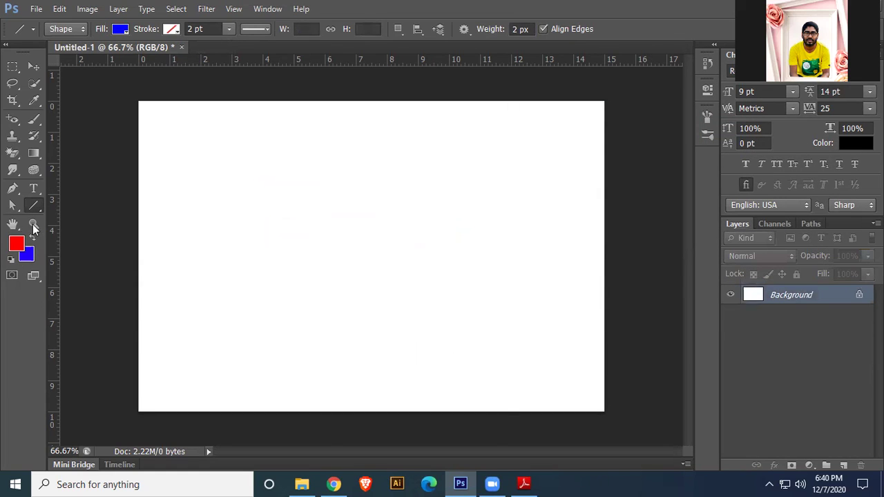
{"action": "left_click", "coordinate": [40, 194]}
{"action": "left_click", "coordinate": [34, 205]}
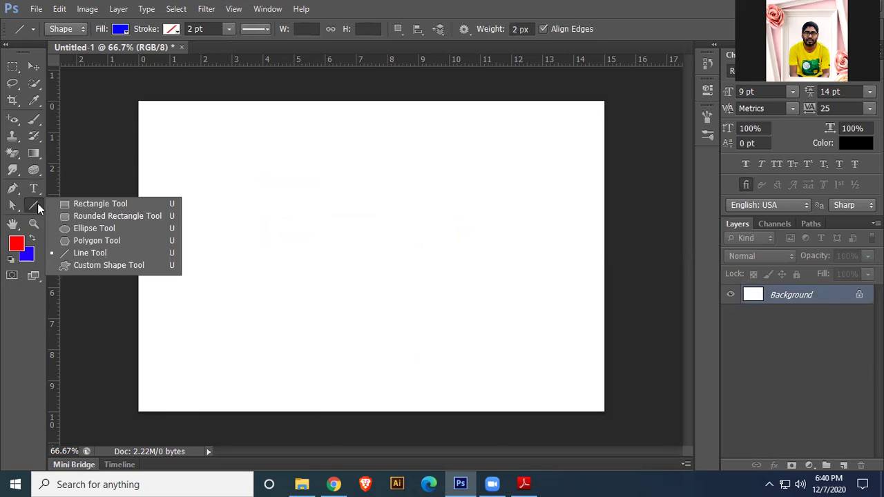
{"action": "left_click", "coordinate": [93, 265]}
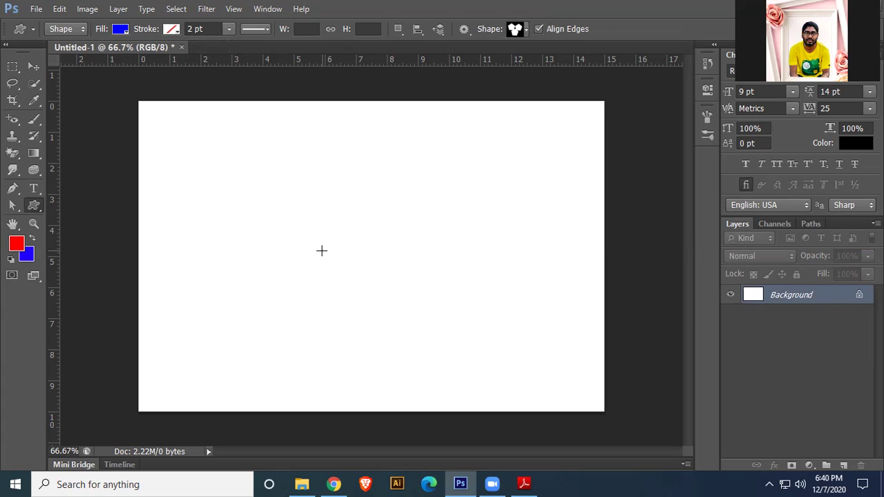
{"action": "left_click", "coordinate": [525, 31]}
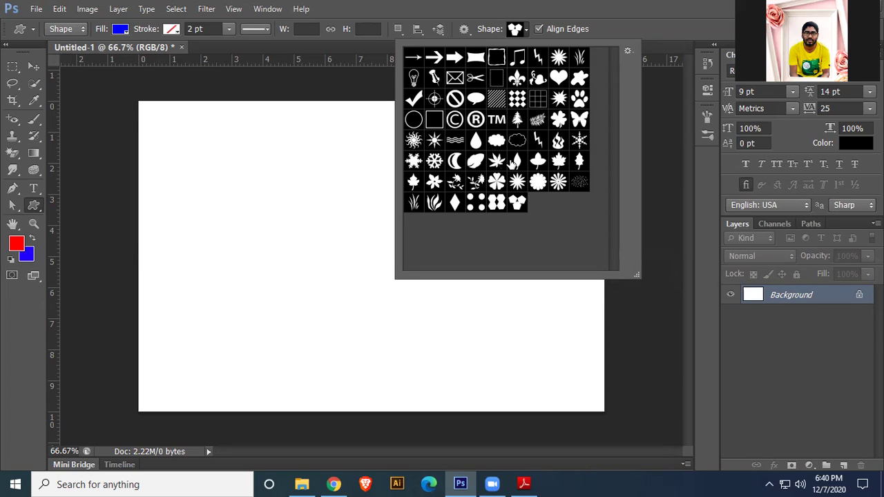
{"action": "left_click", "coordinate": [413, 142]}
{"action": "left_click_drag", "start_coordinate": [255, 164], "coordinate": [363, 268]}
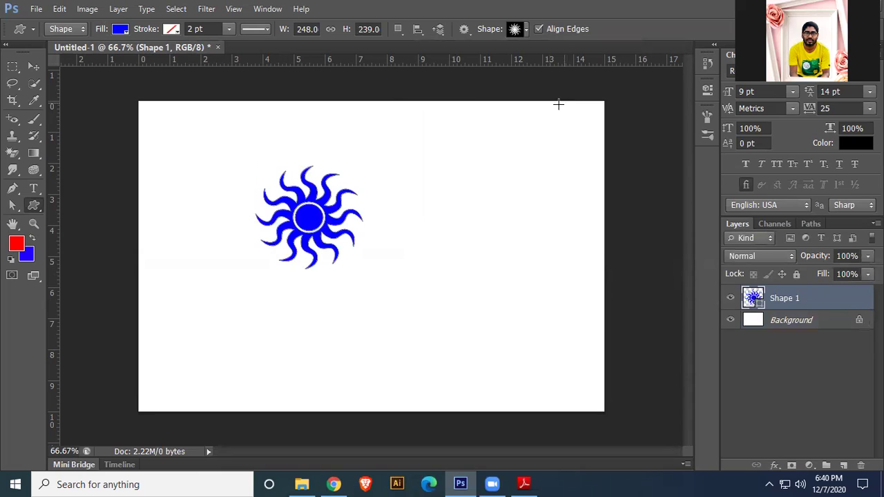
- Draw a scissors custom shape about 300 by 179 px below the sun and a heart about 157 by 165 px beside the sun
{"action": "left_click", "coordinate": [526, 29]}
{"action": "left_click", "coordinate": [475, 79]}
{"action": "left_click_drag", "start_coordinate": [368, 281], "coordinate": [499, 359]}
{"action": "left_click", "coordinate": [526, 29]}
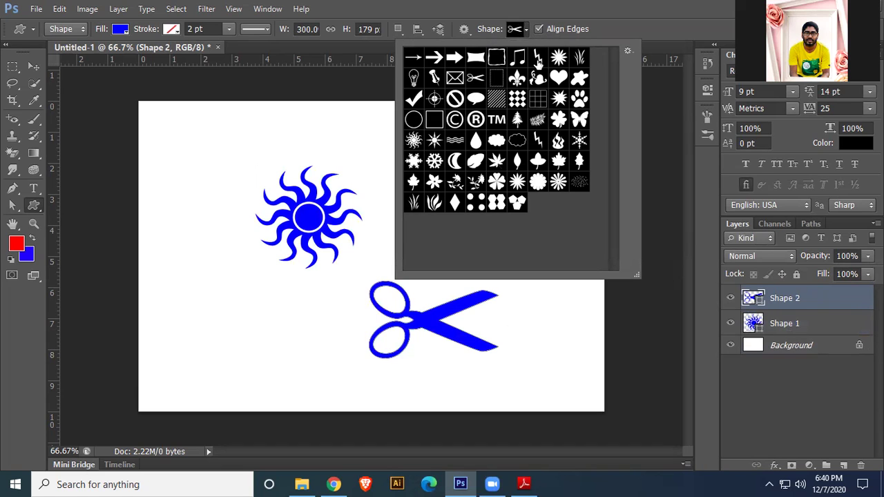
{"action": "left_click", "coordinate": [559, 78]}
{"action": "left_click_drag", "start_coordinate": [167, 210], "coordinate": [234, 283]}
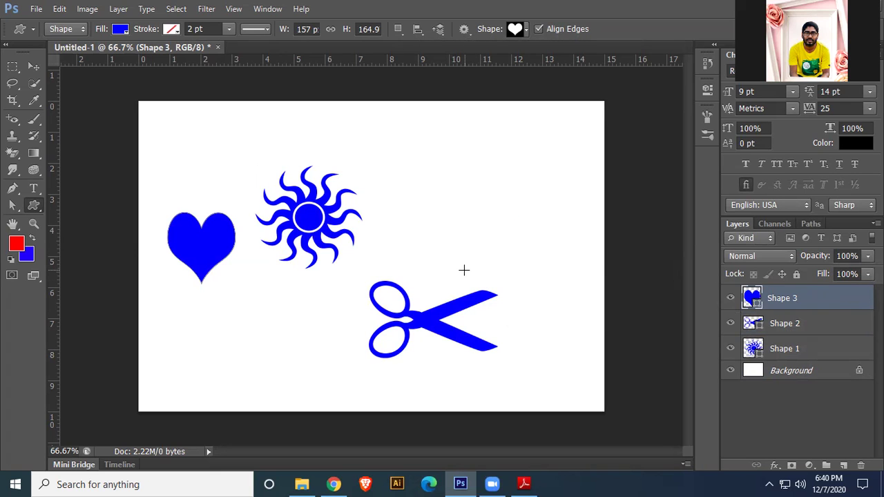
- Set the background colour to pinkish red ff0042
{"action": "left_click", "coordinate": [30, 257]}
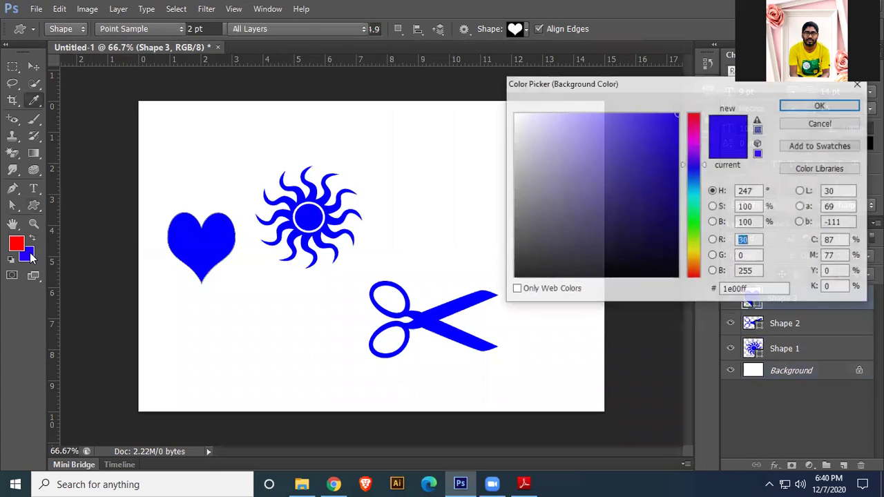
{"action": "left_click", "coordinate": [693, 121]}
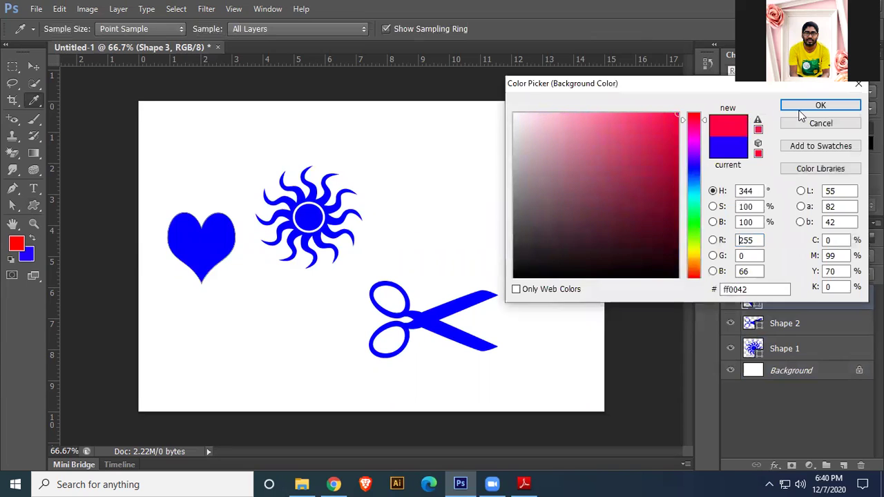
{"action": "left_click", "coordinate": [801, 110]}
- Draw a fern leaf custom shape about 317 by 248 px above the scissors and change its fill to red
{"action": "left_click", "coordinate": [527, 29]}
{"action": "left_click", "coordinate": [534, 116]}
{"action": "left_click_drag", "start_coordinate": [363, 133], "coordinate": [500, 239]}
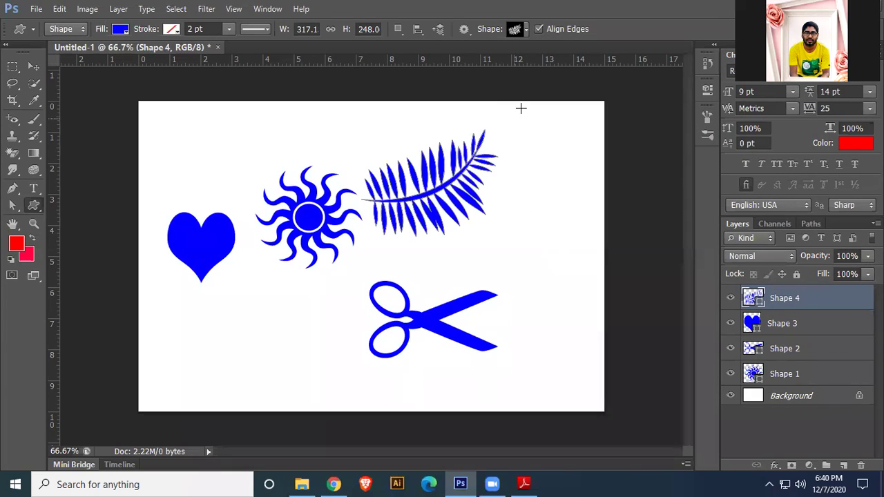
{"action": "left_click", "coordinate": [115, 29]}
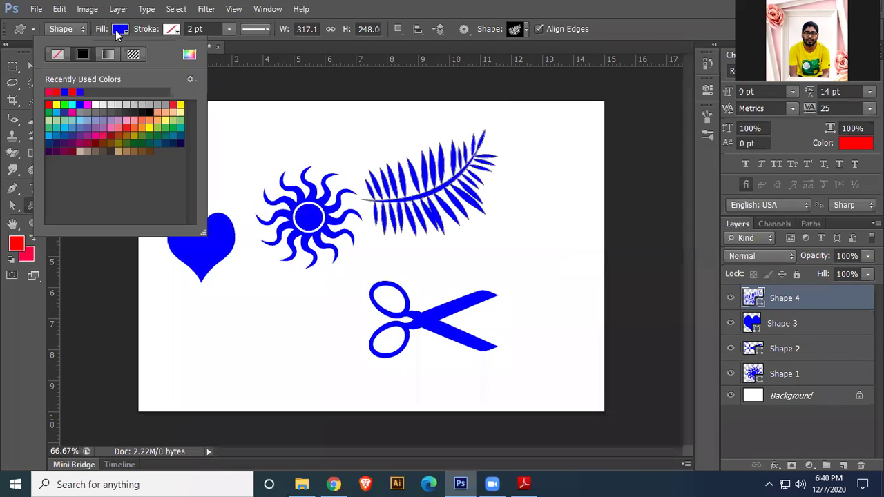
{"action": "left_click", "coordinate": [51, 92]}
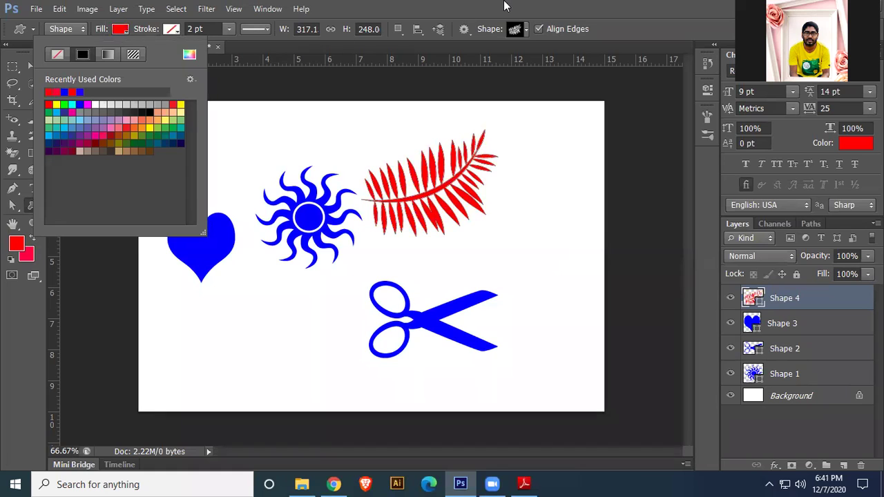
{"action": "left_click", "coordinate": [28, 61]}
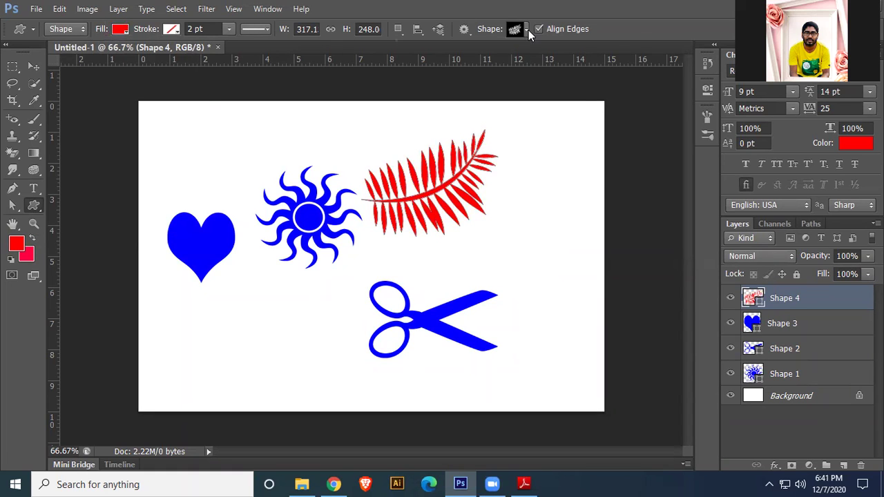
- Draw a pointed, multi-lobed leaf custom shape about 104 by 133 px to the right of the scissors
{"action": "left_click", "coordinate": [527, 30]}
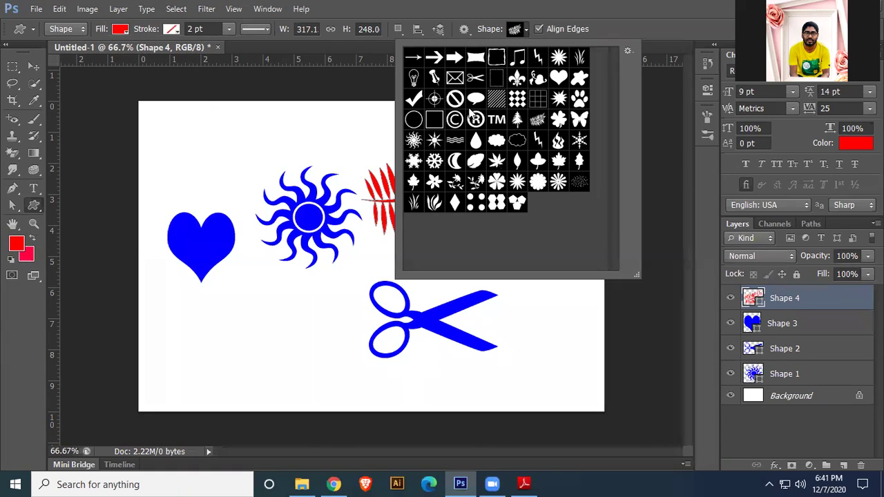
{"action": "left_click", "coordinate": [496, 160]}
{"action": "left_click_drag", "start_coordinate": [520, 305], "coordinate": [564, 356]}
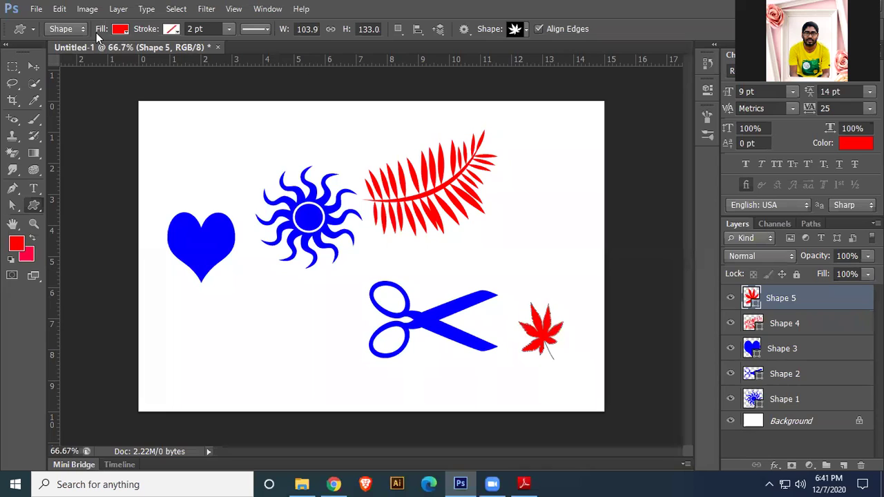
- Delete all five custom shapes, leaving only the background layer
{"action": "left_click", "coordinate": [33, 67]}
{"action": "key", "text": "Delete"}
{"action": "key", "text": "Delete"}
{"action": "key", "text": "Delete"}
{"action": "key", "text": "Delete"}
{"action": "key", "text": "Delete"}
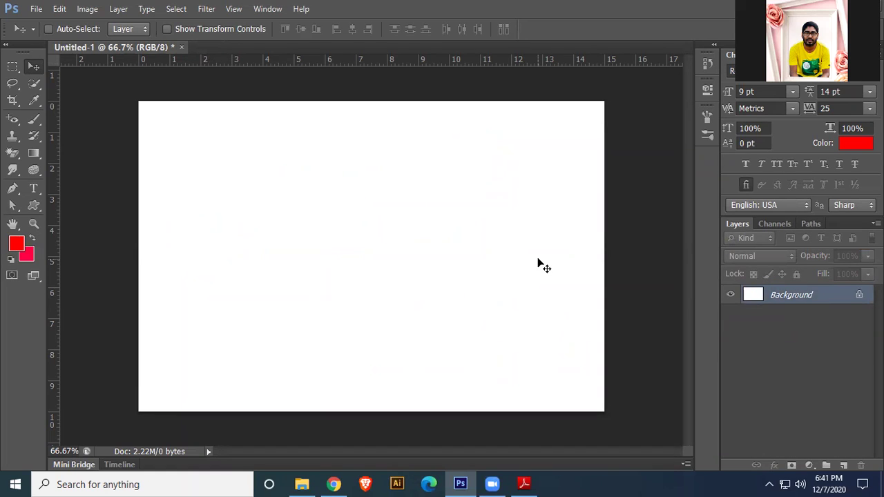
- Undo a trial ten-sided polygon and draw a six-sided polygon in the upper middle of the canvas
{"action": "left_click", "coordinate": [35, 205]}
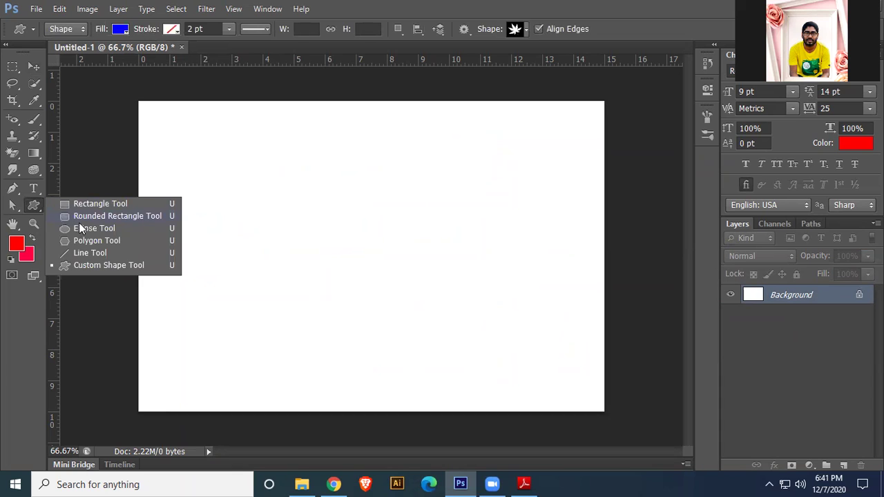
{"action": "left_click", "coordinate": [97, 240]}
{"action": "left_click_drag", "start_coordinate": [319, 182], "coordinate": [336, 188]}
{"action": "left_click", "coordinate": [514, 29]}
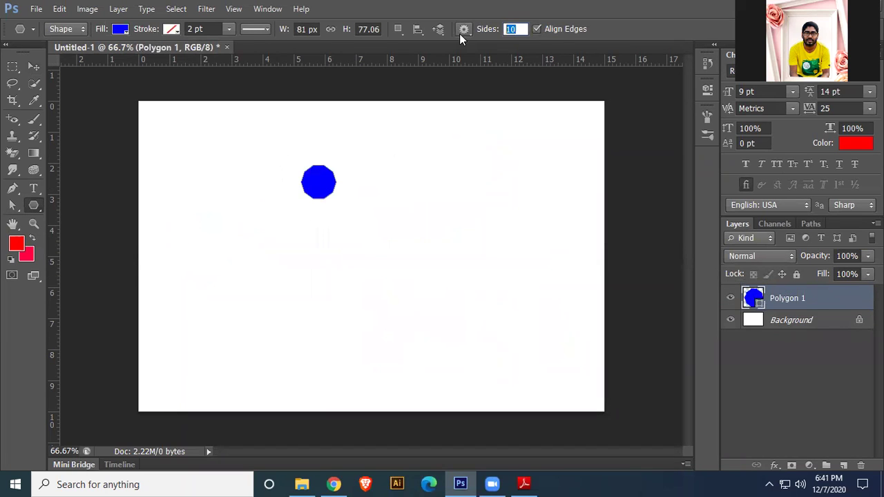
{"action": "type", "text": "6"}
{"action": "key", "text": "Return"}
{"action": "key", "text": "ctrl+z"}
- Duplicate the hexagon directly beneath the original, undoing a stray move of the copy
{"action": "left_click_drag", "start_coordinate": [375, 147], "coordinate": [372, 198]}
{"action": "left_click", "coordinate": [33, 66]}
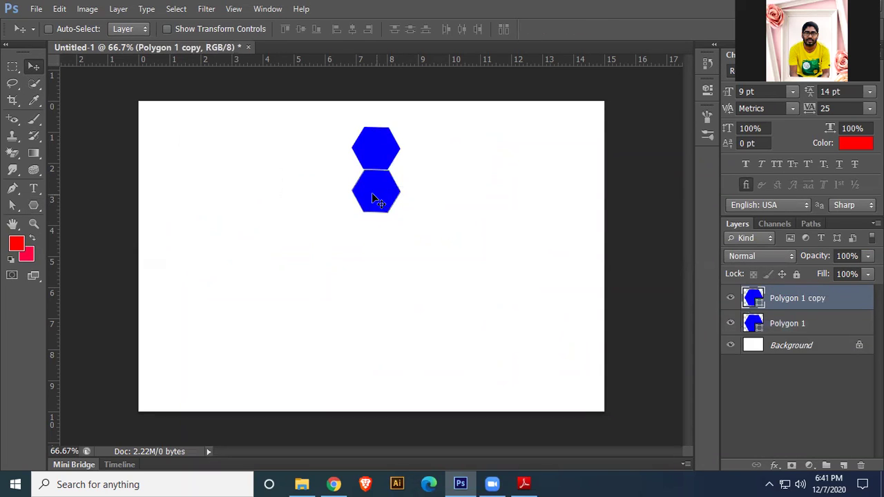
{"action": "key", "text": "Left"}
{"action": "key", "text": "Left"}
{"action": "left_click_drag", "start_coordinate": [430, 228], "coordinate": [361, 131]}
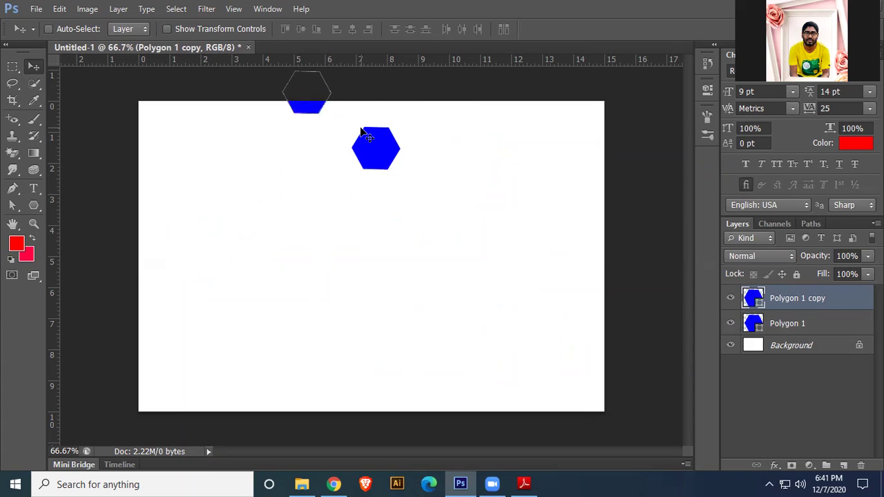
{"action": "key", "text": "ctrl+z"}
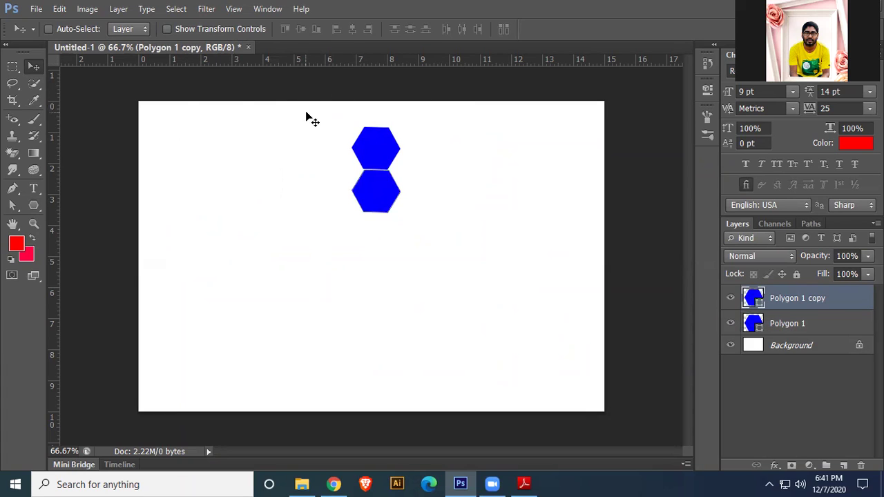
- Duplicate the hexagon pair alongside itself as a two-by-two block and merge all four shapes into one layer
{"action": "left_click", "coordinate": [814, 322], "text": "shift"}
{"action": "left_click_drag", "start_coordinate": [370, 188], "coordinate": [419, 192]}
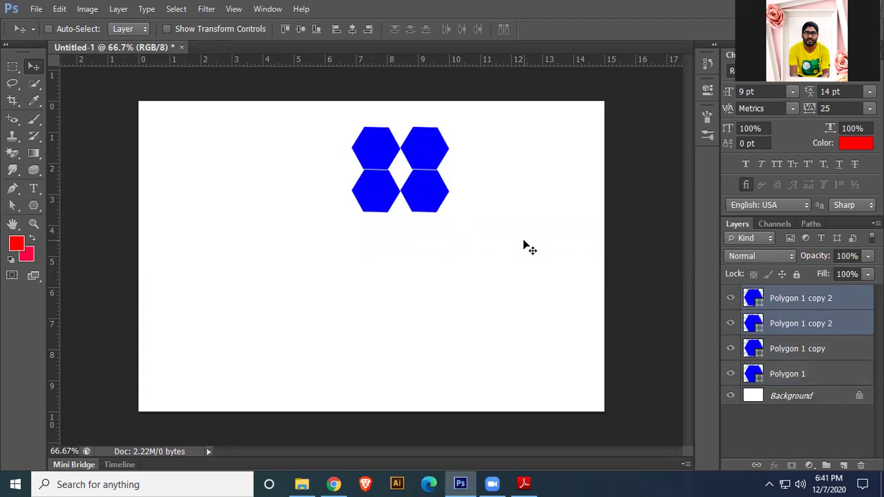
{"action": "left_click", "coordinate": [796, 374], "text": "shift"}
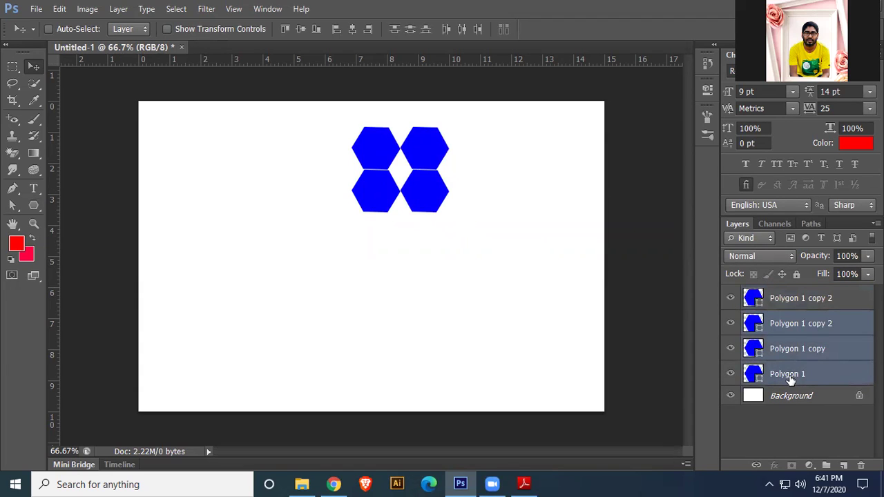
{"action": "left_click", "coordinate": [814, 299], "text": "shift"}
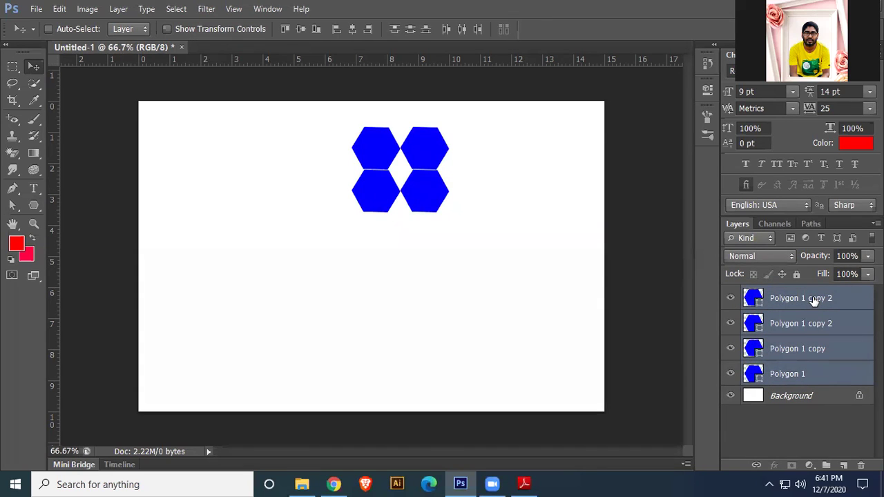
{"action": "right_click", "coordinate": [852, 302]}
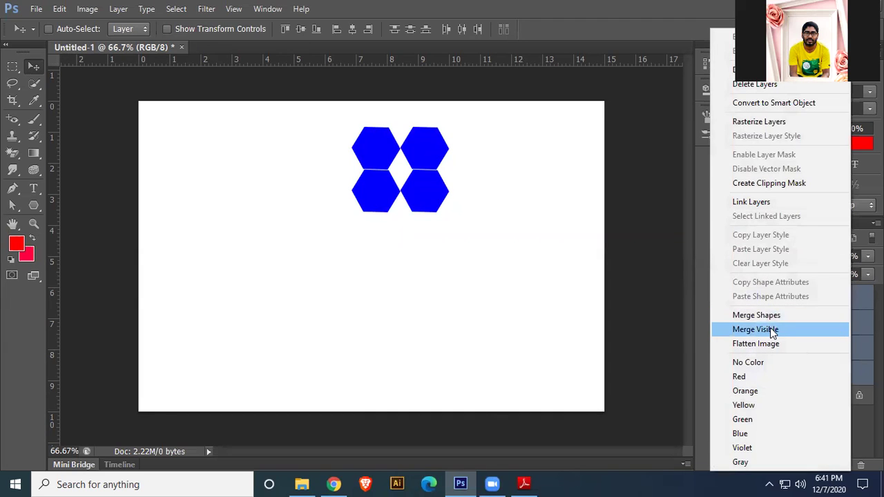
{"action": "left_click", "coordinate": [824, 316]}
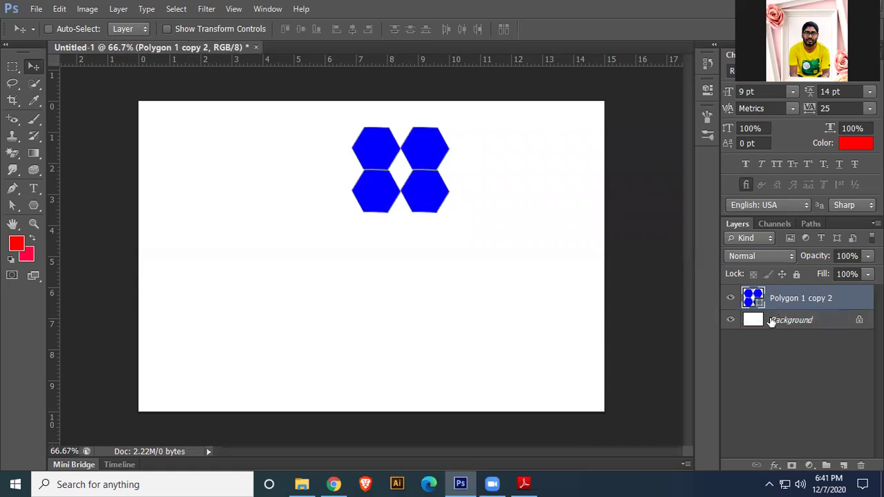
- Move the merged hexagon block to the middle of the canvas and define it as a custom shape named "new"
{"action": "left_click_drag", "start_coordinate": [394, 212], "coordinate": [366, 298]}
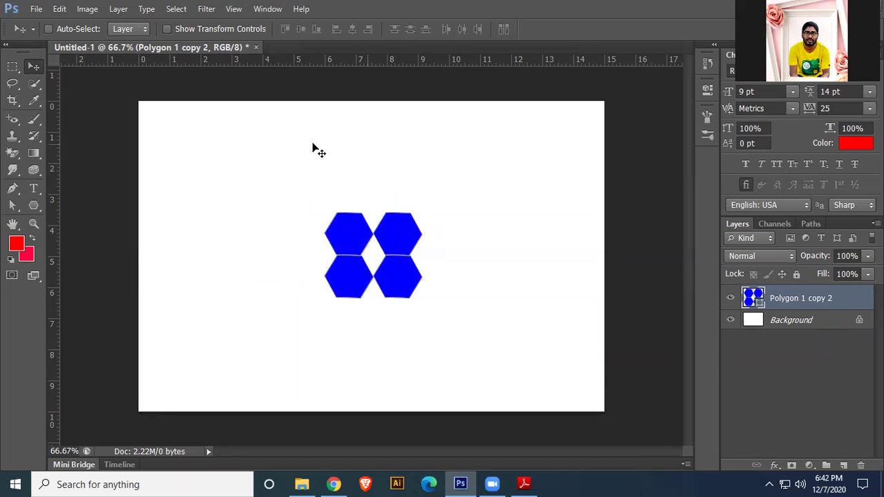
{"action": "left_click", "coordinate": [84, 14]}
{"action": "mouse_move", "coordinate": [61, 8]}
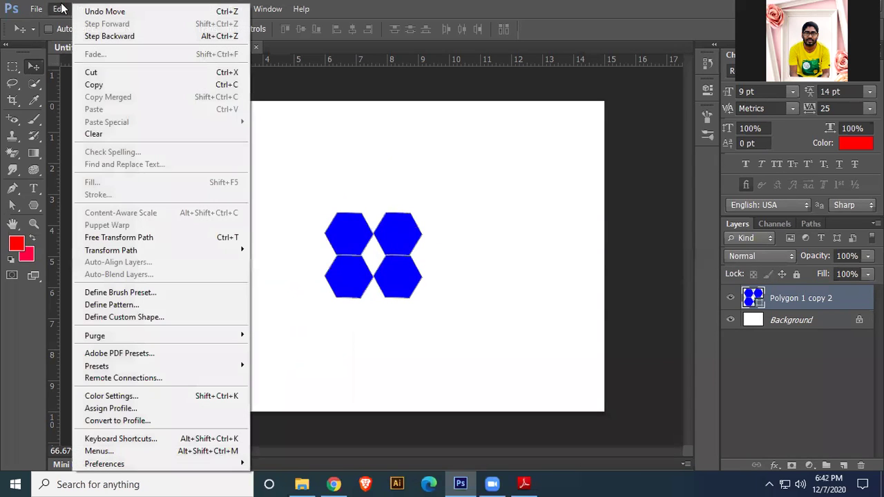
{"action": "left_click", "coordinate": [158, 317]}
{"action": "type", "text": "new"}
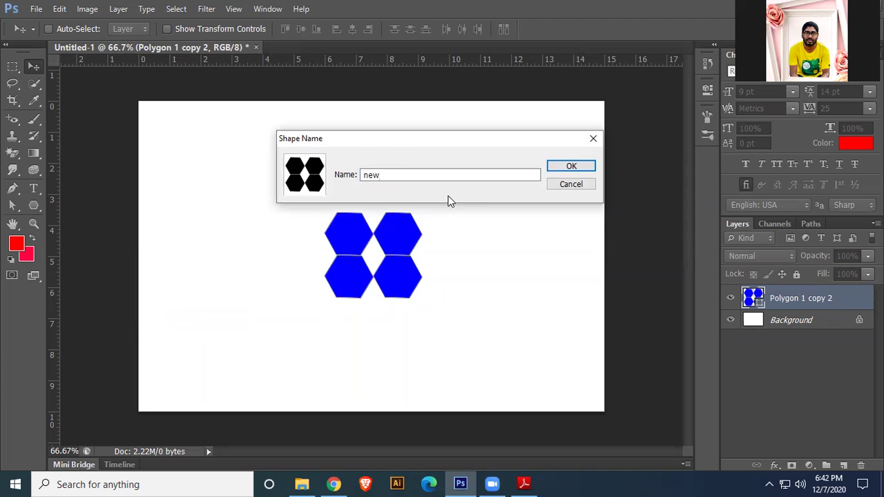
{"action": "key", "text": "Return"}
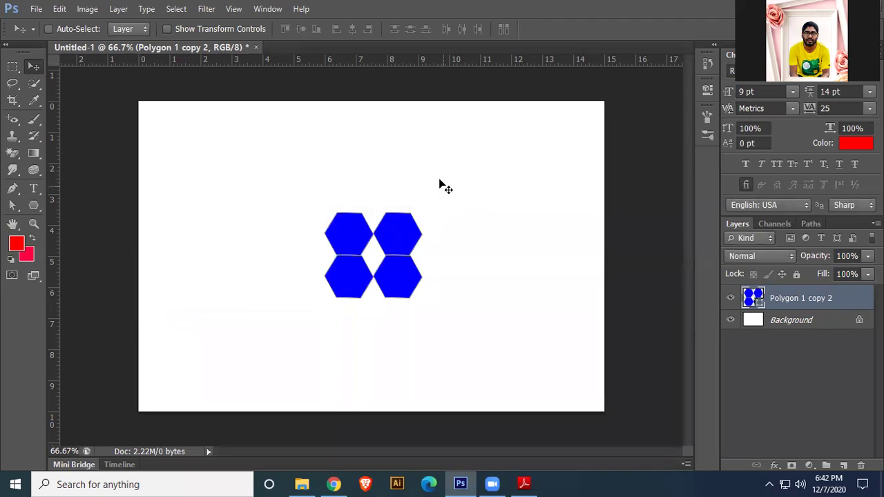
- Delete the hexagon block and draw the saved four-hexagon custom shape about 222 by 238 px left of the canvas centre
{"action": "key", "text": "Delete"}
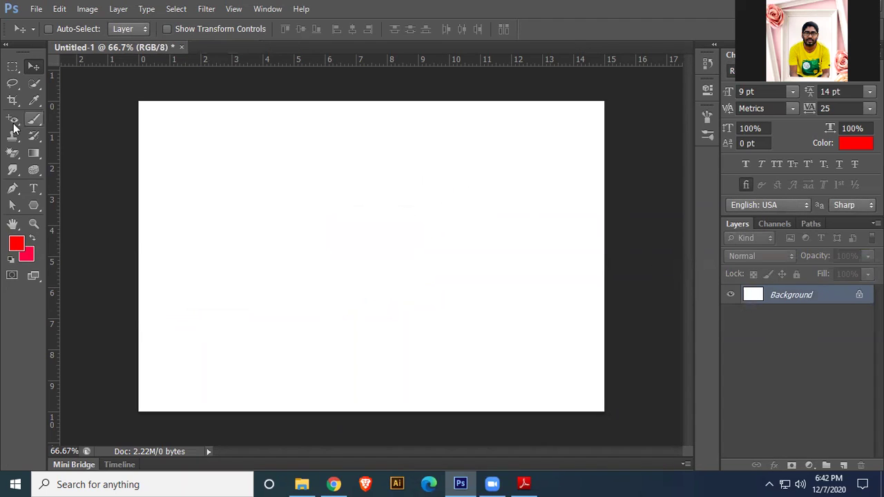
{"action": "left_click", "coordinate": [34, 206]}
{"action": "left_click", "coordinate": [89, 266]}
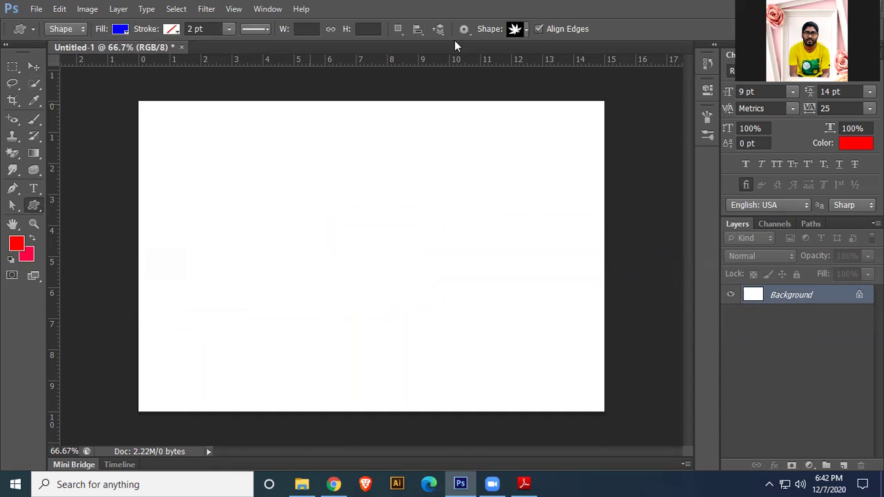
{"action": "left_click", "coordinate": [527, 29]}
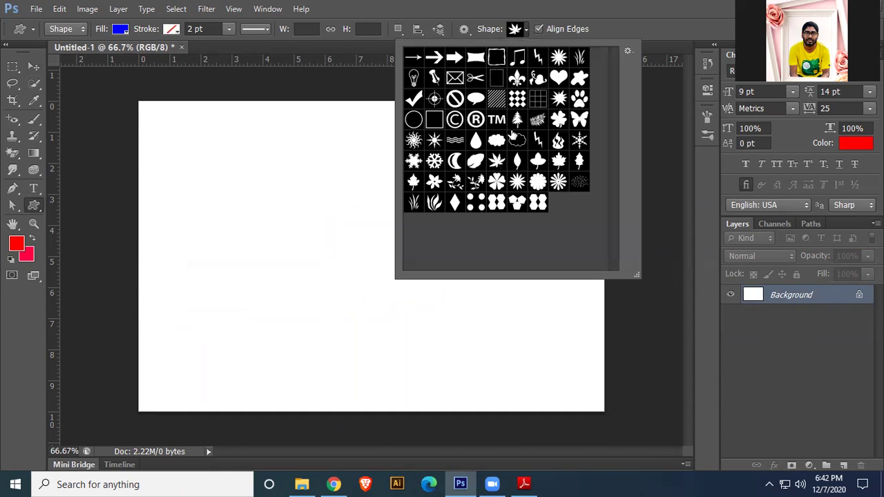
{"action": "left_click", "coordinate": [537, 202]}
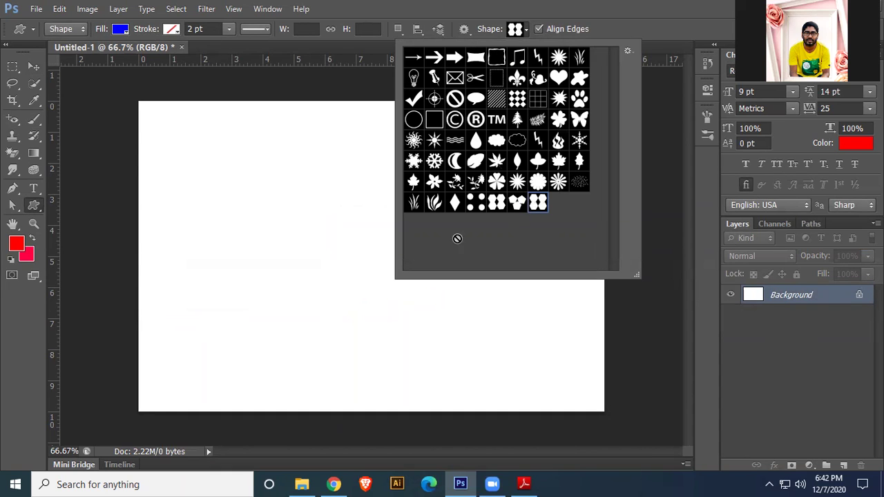
{"action": "left_click", "coordinate": [259, 229]}
{"action": "mouse_move", "coordinate": [259, 230]}
{"action": "left_mouse_down"}
{"action": "mouse_move", "coordinate": [314, 312]}
{"action": "mouse_move", "coordinate": [356, 332]}
{"action": "left_mouse_up"}
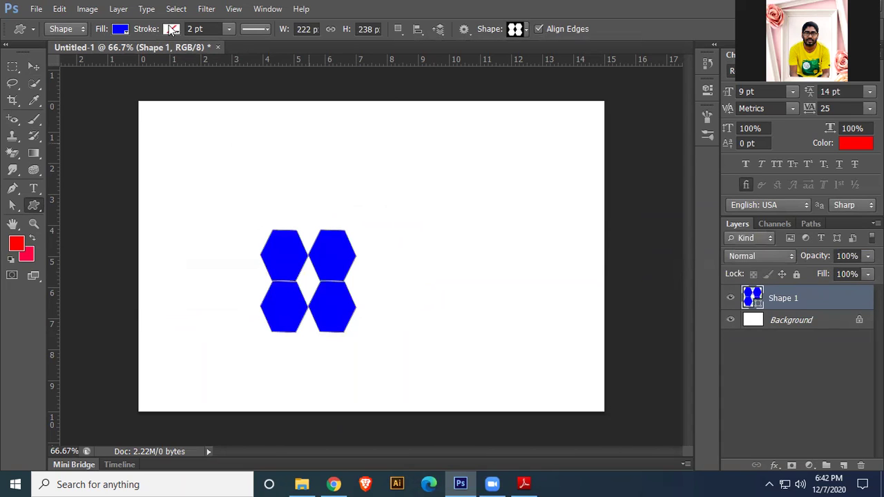
- Delete the four-hexagon shape and consult the Class - 06 topic list in Photoshop Module.pdf in Adobe Reader
{"action": "left_click", "coordinate": [34, 67]}
{"action": "left_click_drag", "start_coordinate": [338, 261], "coordinate": [396, 184]}
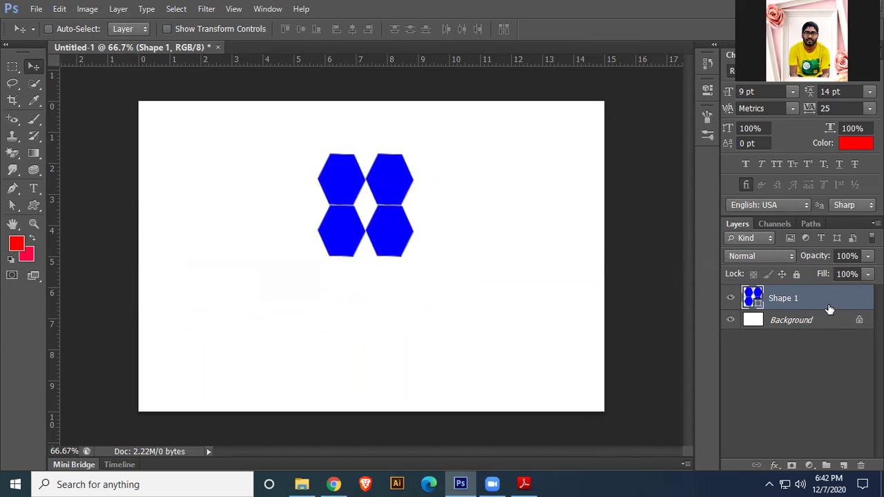
{"action": "key", "text": "Delete"}
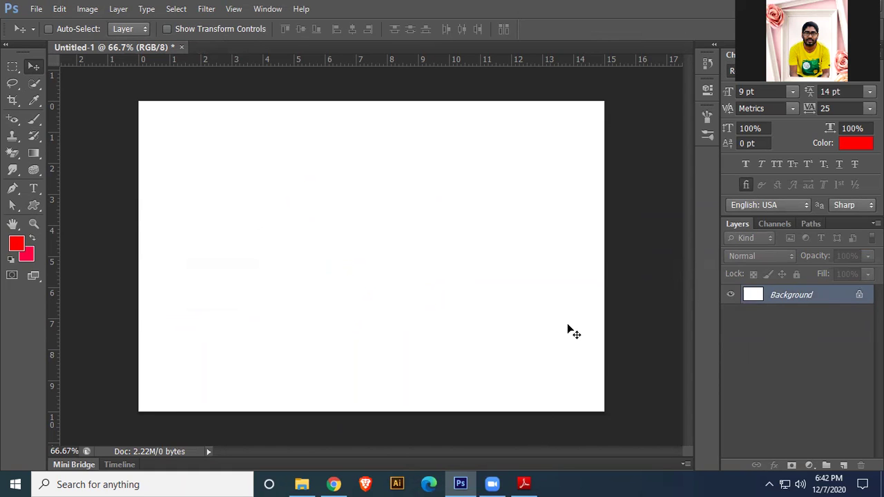
{"action": "key", "text": "alt+Tab"}
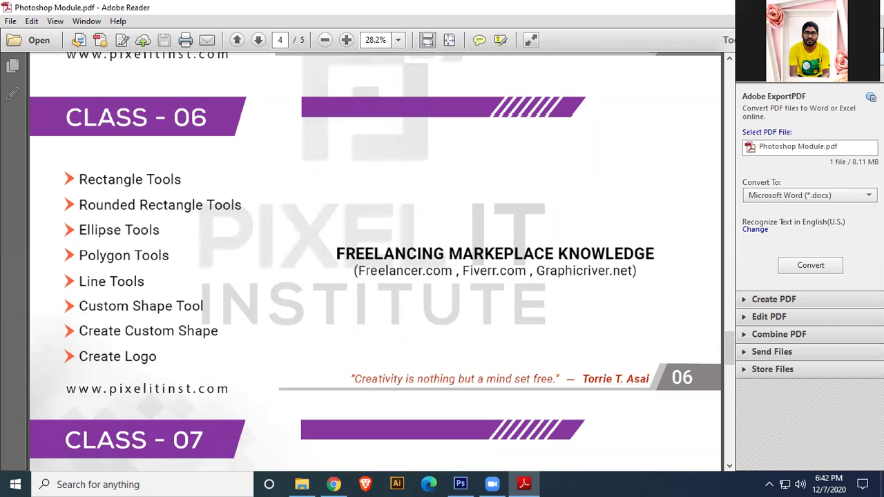
{"action": "key", "text": "alt+Tab"}
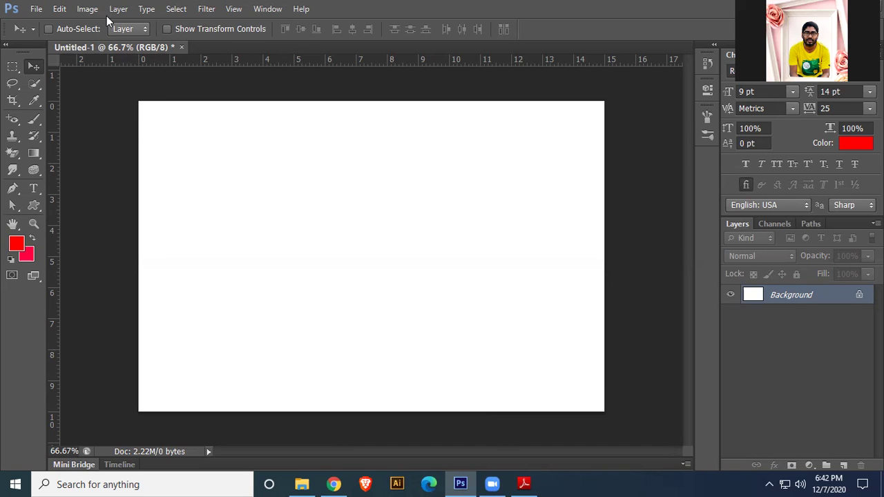
- Start placing a file and browse drive D: through My Subject and P to the Pixel IT folder
{"action": "left_click", "coordinate": [36, 9]}
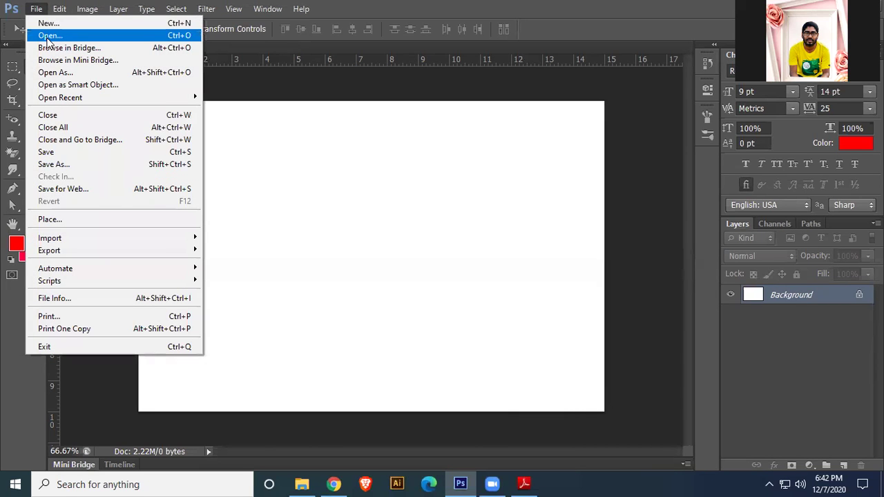
{"action": "left_click", "coordinate": [76, 219]}
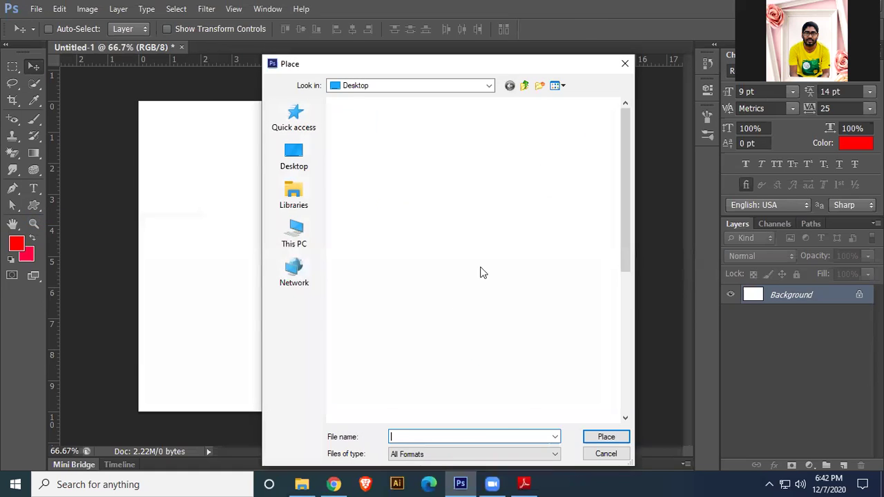
{"action": "left_click", "coordinate": [490, 85]}
{"action": "left_click", "coordinate": [399, 253]}
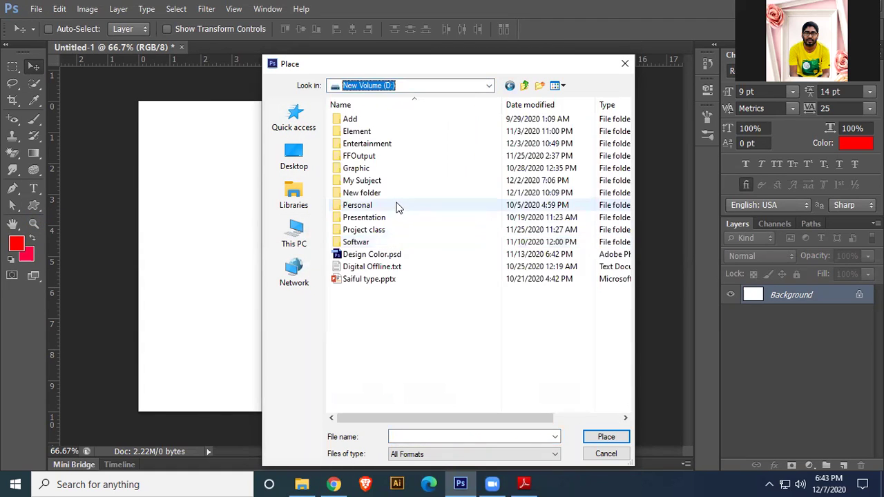
{"action": "double_click", "coordinate": [387, 180]}
{"action": "left_click", "coordinate": [366, 158]}
{"action": "double_click", "coordinate": [366, 157]}
{"action": "double_click", "coordinate": [362, 118]}
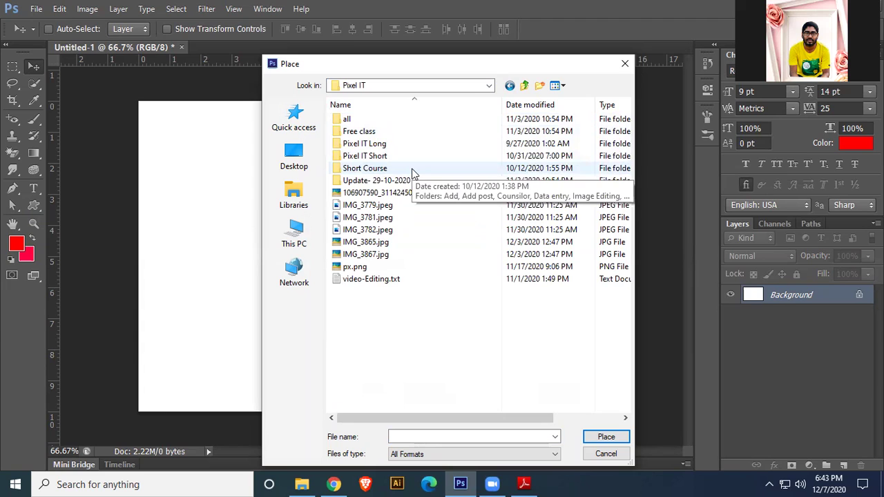
{"action": "left_click", "coordinate": [525, 85]}
{"action": "left_click", "coordinate": [525, 85]}
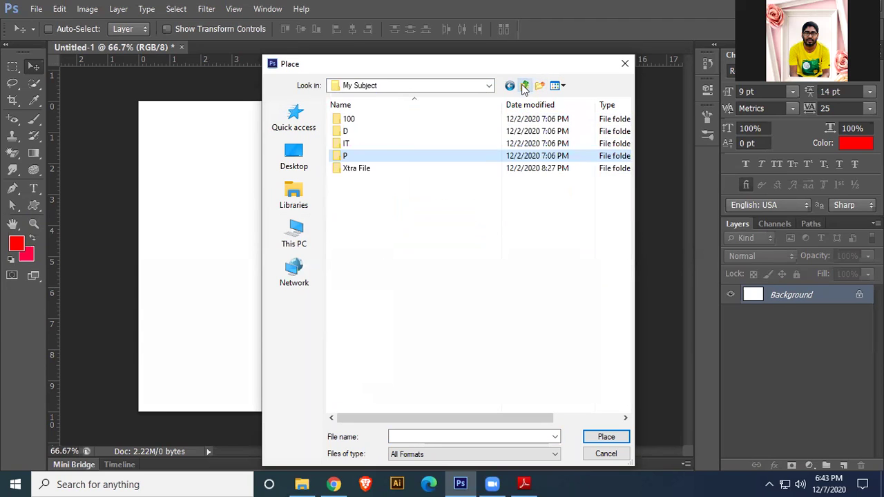
{"action": "double_click", "coordinate": [352, 156]}
{"action": "double_click", "coordinate": [369, 122]}
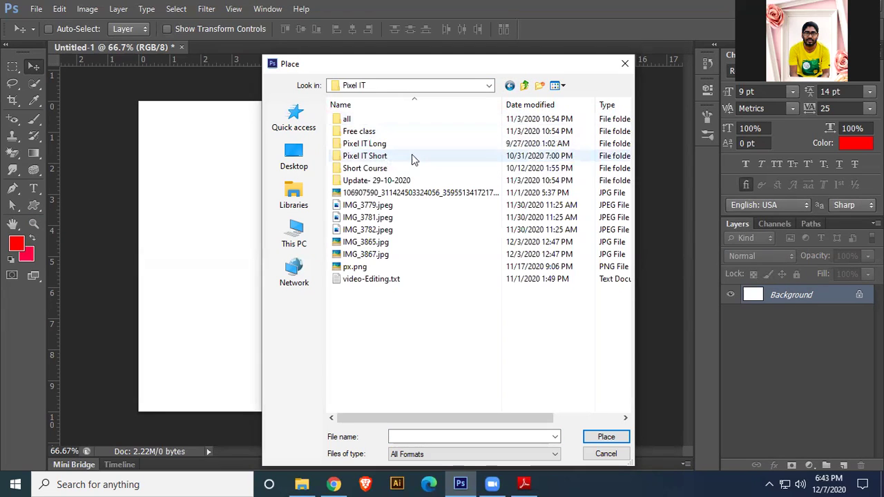
- Place download.png from the Class - 06 folder, found under Pixel IT Long and Class
{"action": "double_click", "coordinate": [397, 145]}
{"action": "double_click", "coordinate": [382, 122]}
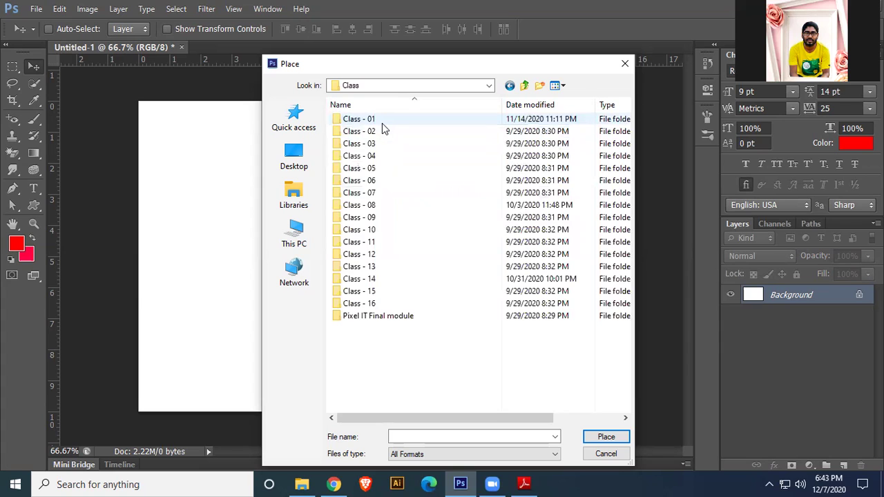
{"action": "double_click", "coordinate": [385, 180]}
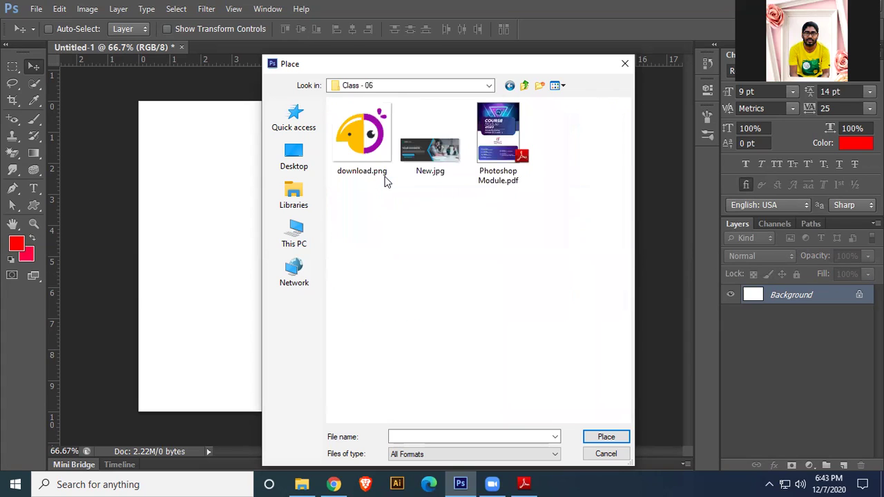
{"action": "left_click", "coordinate": [360, 134]}
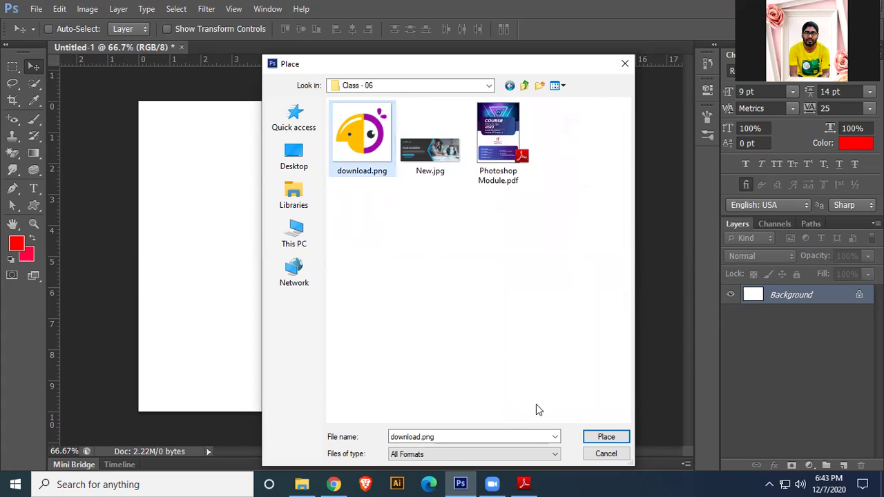
{"action": "left_click", "coordinate": [606, 436]}
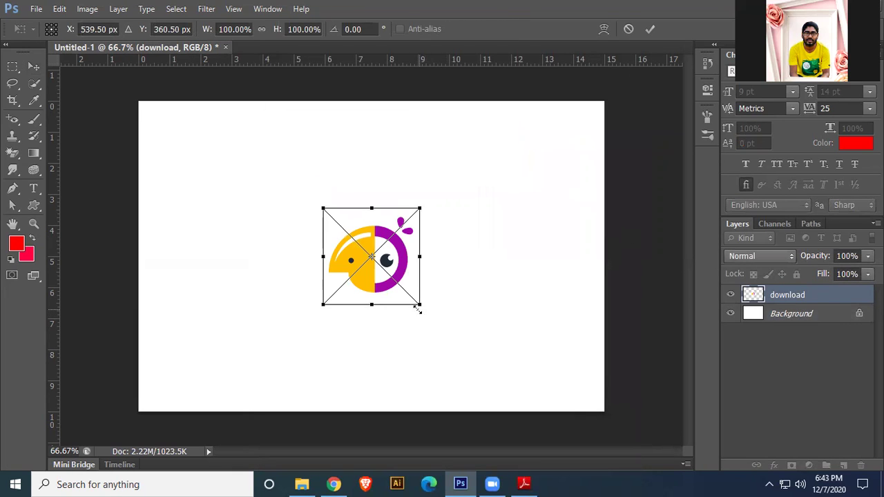
- Scale the placed bird logo proportionally to about 173% and position it in the left half of the canvas
{"action": "left_click_drag", "start_coordinate": [420, 305], "coordinate": [471, 356]}
{"action": "left_click_drag", "start_coordinate": [445, 304], "coordinate": [307, 265]}
{"action": "left_click_drag", "start_coordinate": [334, 316], "coordinate": [359, 336]}
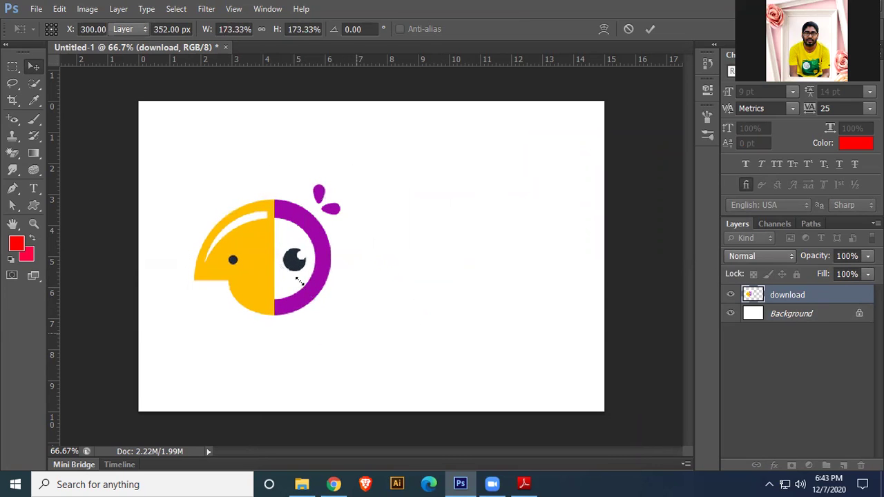
{"action": "key", "text": "Return"}
{"action": "left_click_drag", "start_coordinate": [241, 268], "coordinate": [229, 258]}
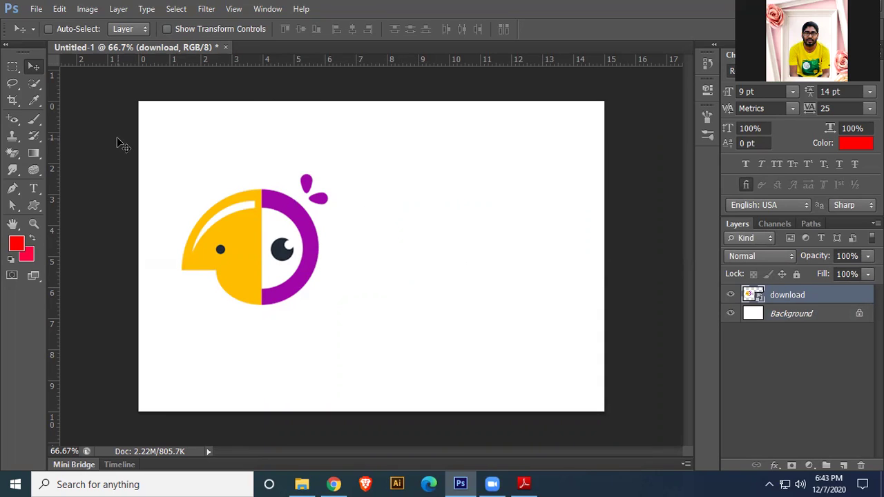
- Select the Background layer and set up the Ellipse tool with no fill and a green stroke
{"action": "left_click", "coordinate": [800, 315]}
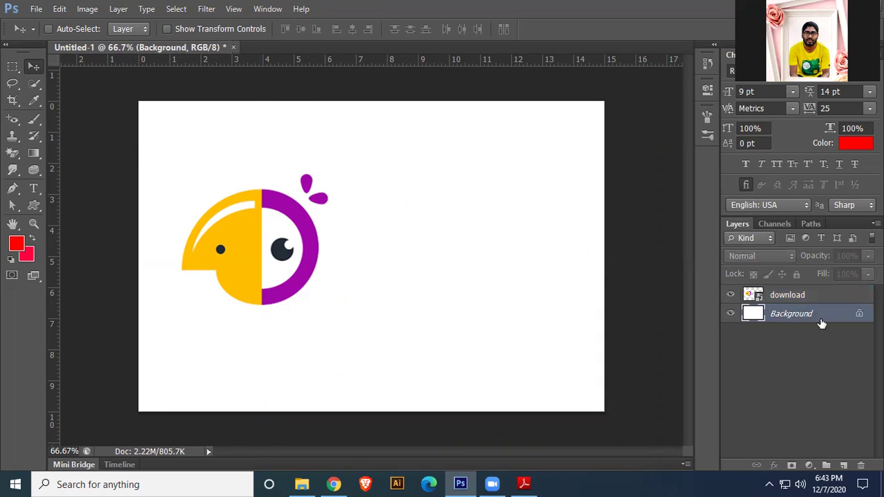
{"action": "left_click", "coordinate": [32, 206]}
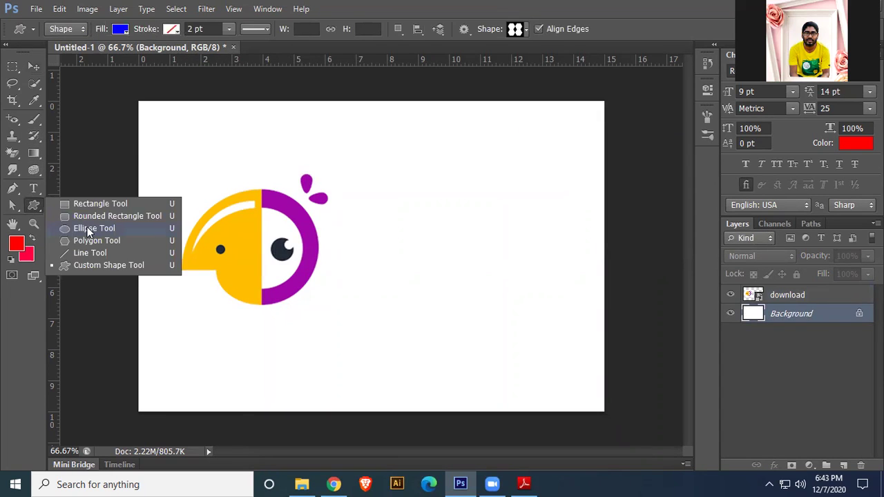
{"action": "left_click", "coordinate": [88, 229]}
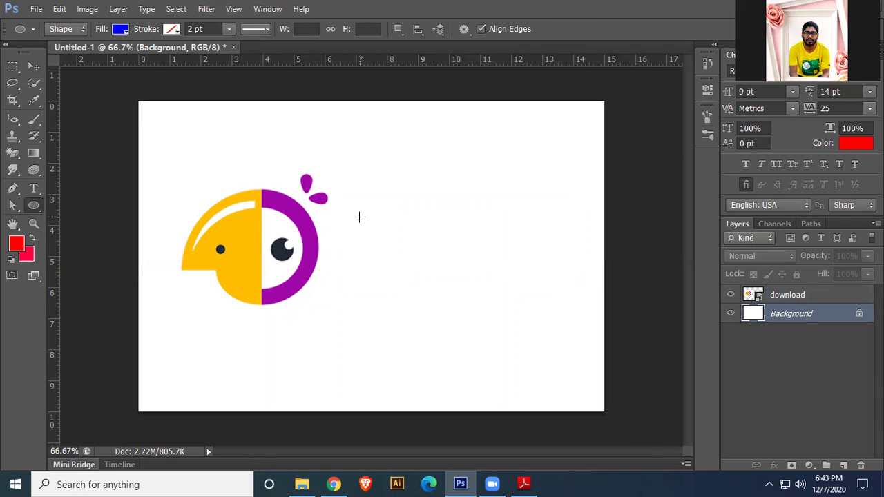
{"action": "left_click", "coordinate": [119, 30]}
{"action": "left_click", "coordinate": [57, 54]}
{"action": "left_click", "coordinate": [170, 29]}
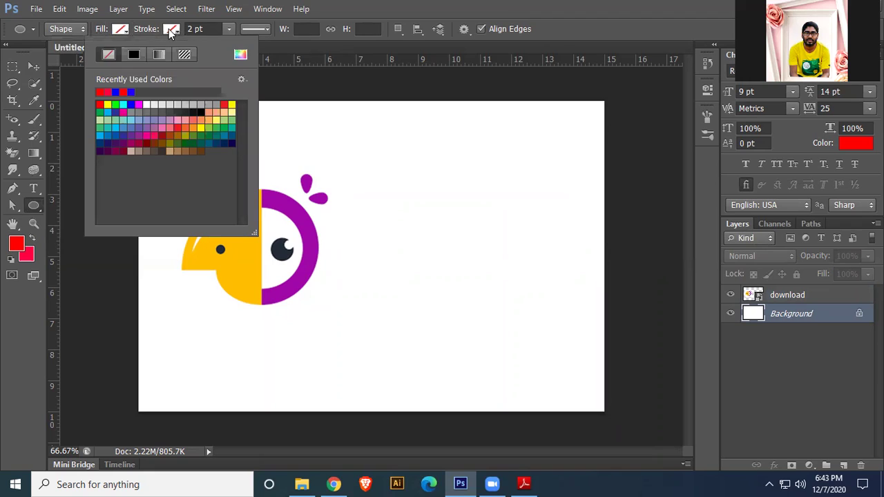
{"action": "left_click", "coordinate": [225, 105]}
{"action": "left_click", "coordinate": [101, 113]}
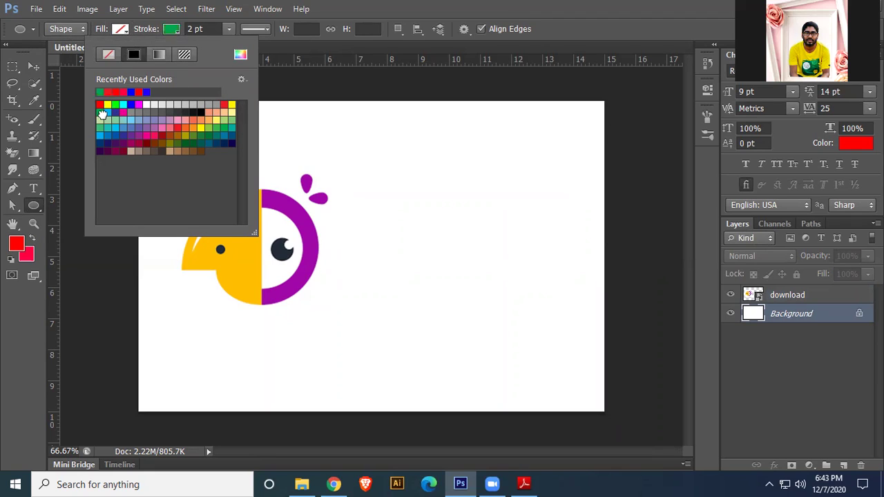
{"action": "left_click", "coordinate": [408, 6]}
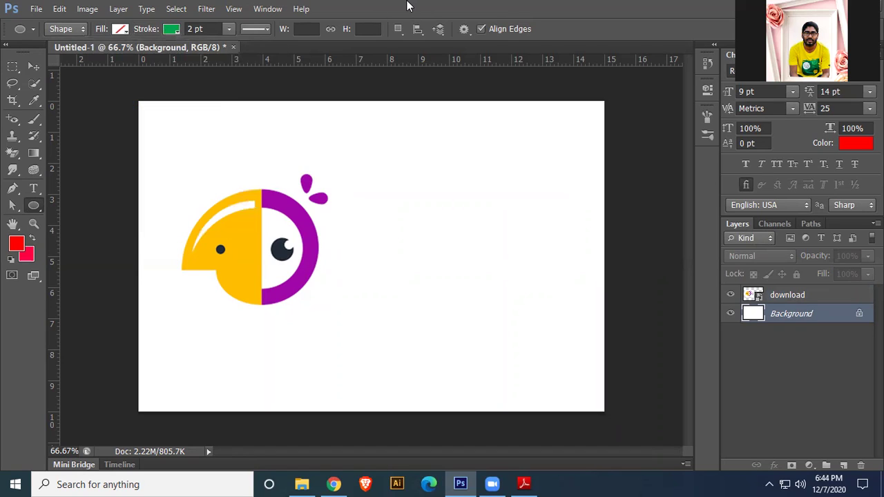
- Draw a circle about 270 by 270 px around the bird logo's head and set its stroke width to 28.06 pt
{"action": "left_click_drag", "start_coordinate": [231, 214], "coordinate": [318, 307]}
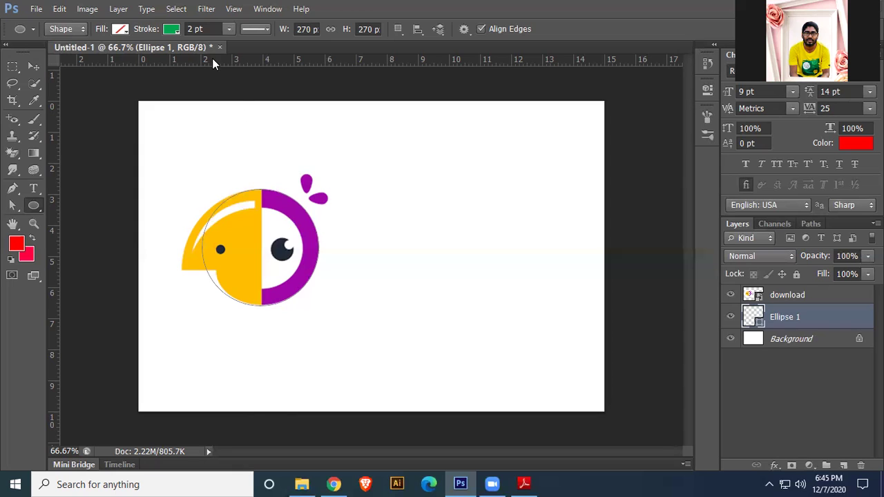
{"action": "left_click", "coordinate": [230, 28]}
{"action": "left_click_drag", "start_coordinate": [230, 43], "coordinate": [258, 46]}
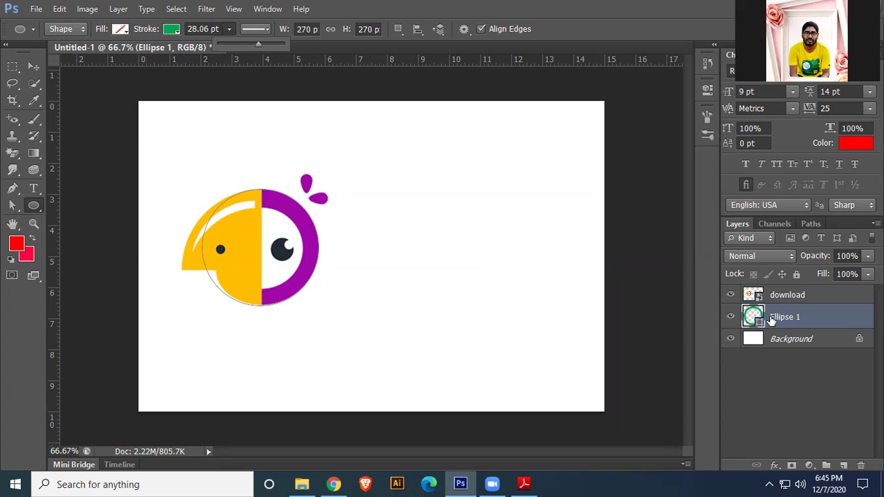
- Bring the green ring's layer above the download layer and position the ring over the bird logo's head
{"action": "left_click", "coordinate": [34, 65]}
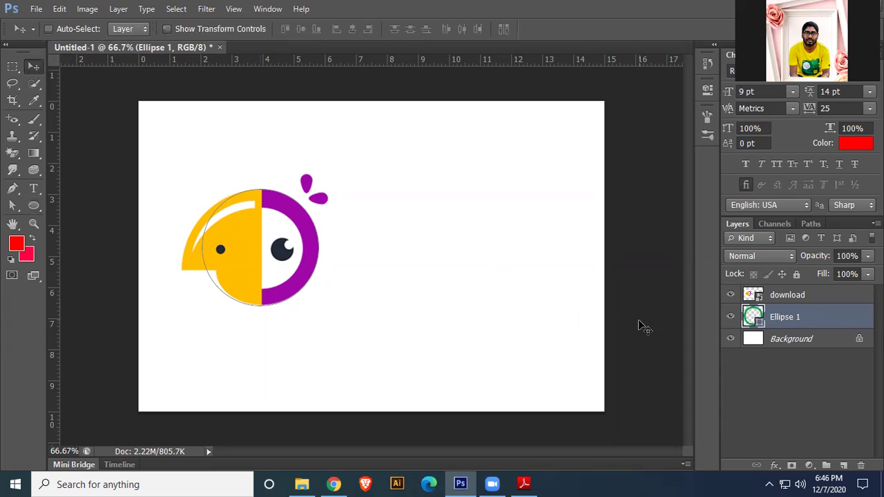
{"action": "left_click_drag", "start_coordinate": [311, 242], "coordinate": [512, 265]}
{"action": "left_click_drag", "start_coordinate": [800, 322], "coordinate": [799, 289]}
{"action": "left_click_drag", "start_coordinate": [492, 286], "coordinate": [312, 260]}
- Set the green ring's stroke width to 34.99 pt to approximate the thickness of the logo's purple band
{"action": "left_click", "coordinate": [34, 206]}
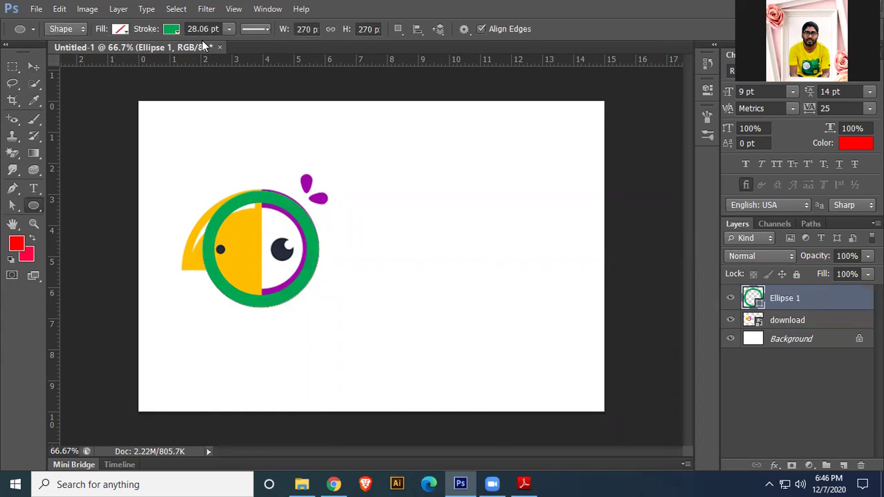
{"action": "left_click", "coordinate": [229, 31]}
{"action": "left_click_drag", "start_coordinate": [229, 44], "coordinate": [237, 46]}
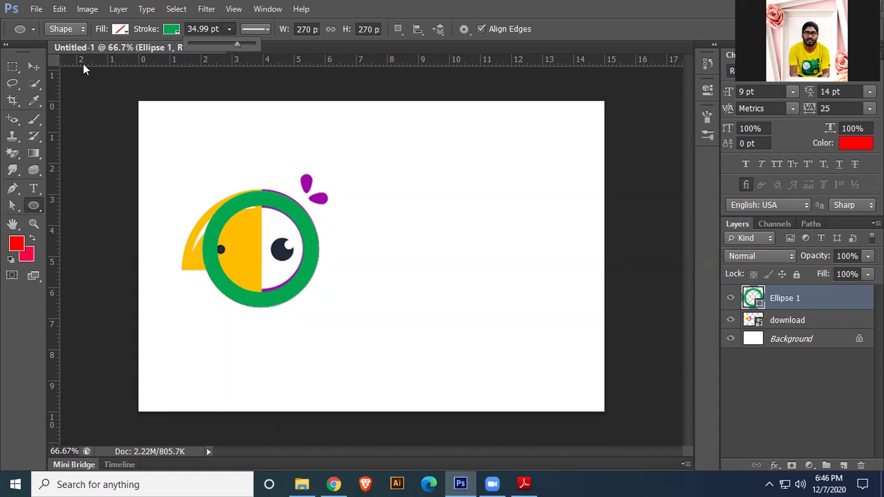
- Compare the green ring's fit against the logo's head and move the ring to the blank area right of the logo
{"action": "left_click", "coordinate": [34, 67]}
{"action": "left_click_drag", "start_coordinate": [308, 265], "coordinate": [306, 262]}
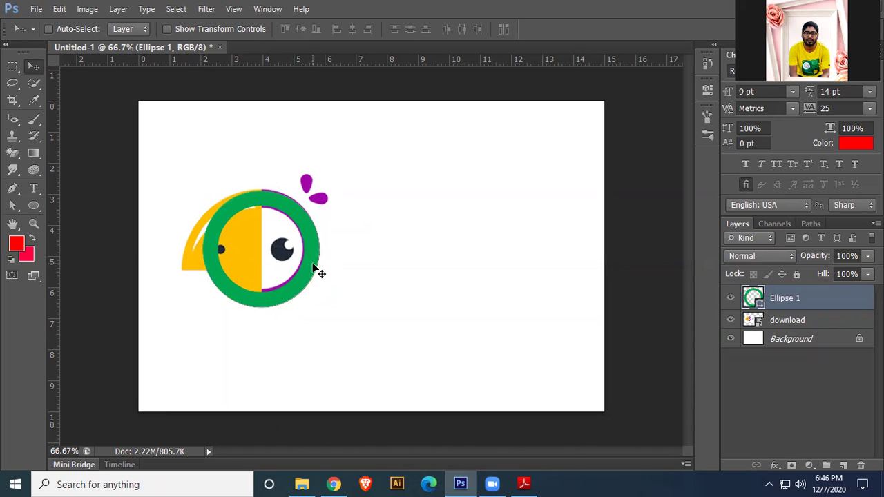
{"action": "left_click_drag", "start_coordinate": [304, 249], "coordinate": [502, 249]}
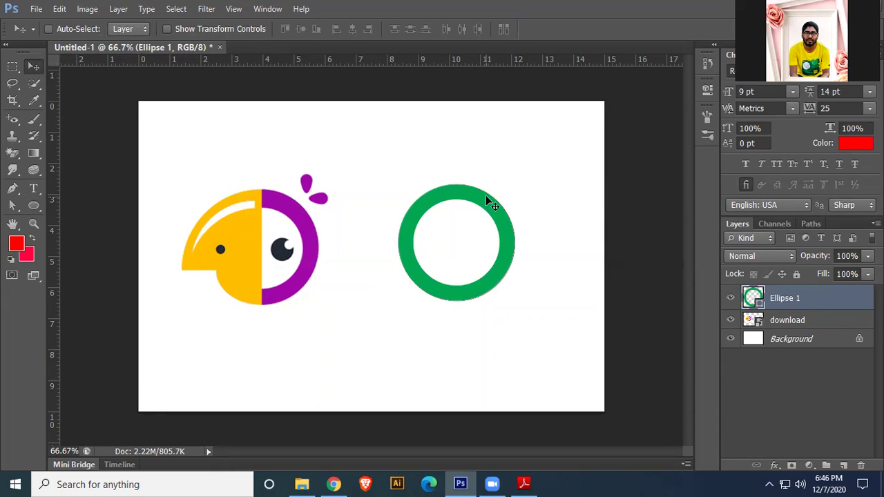
- Try moving the ring's top anchor point down and deleting it with the Direct Selection tool, undoing each change
{"action": "left_click", "coordinate": [12, 205]}
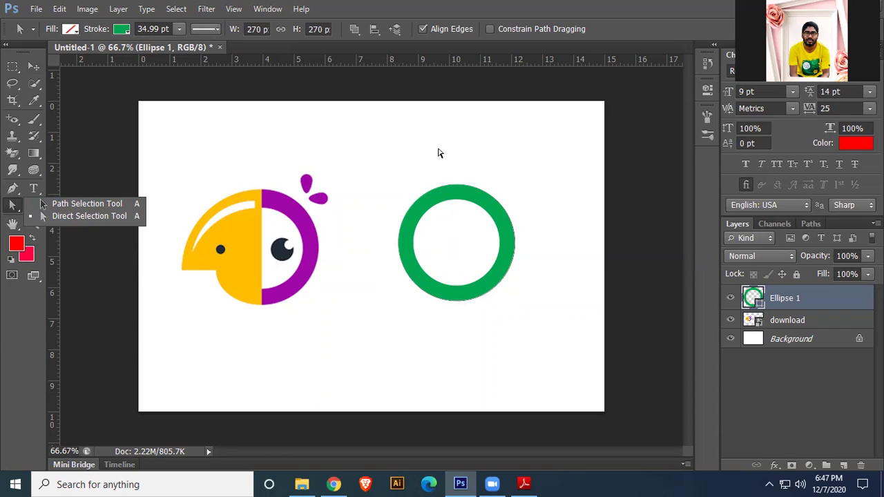
{"action": "left_click", "coordinate": [81, 205]}
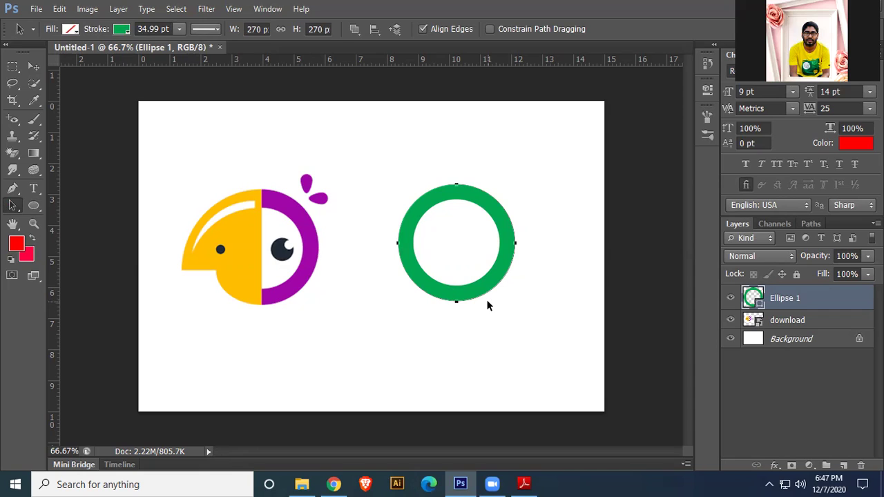
{"action": "left_click_drag", "start_coordinate": [14, 207], "coordinate": [69, 217]}
{"action": "left_click", "coordinate": [457, 185]}
{"action": "left_click", "coordinate": [479, 196]}
{"action": "left_click", "coordinate": [457, 186]}
{"action": "left_click_drag", "start_coordinate": [462, 203], "coordinate": [459, 194]}
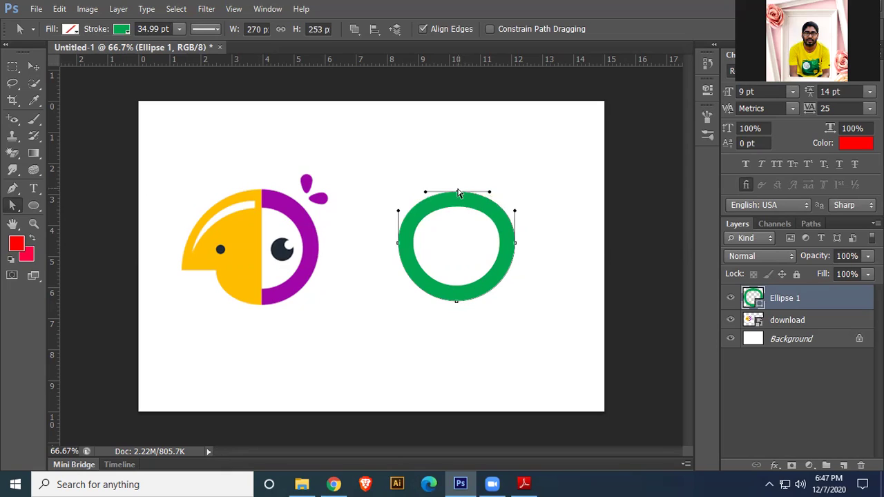
{"action": "key", "text": "ctrl+z"}
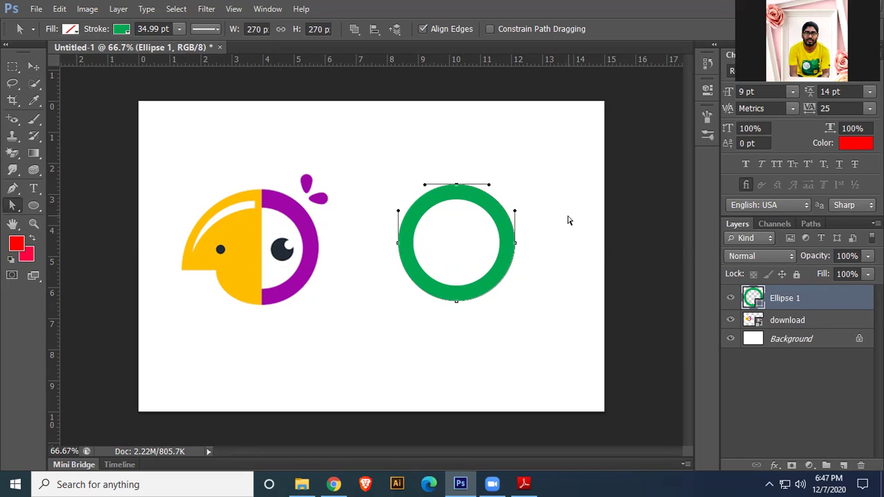
{"action": "key", "text": "Delete"}
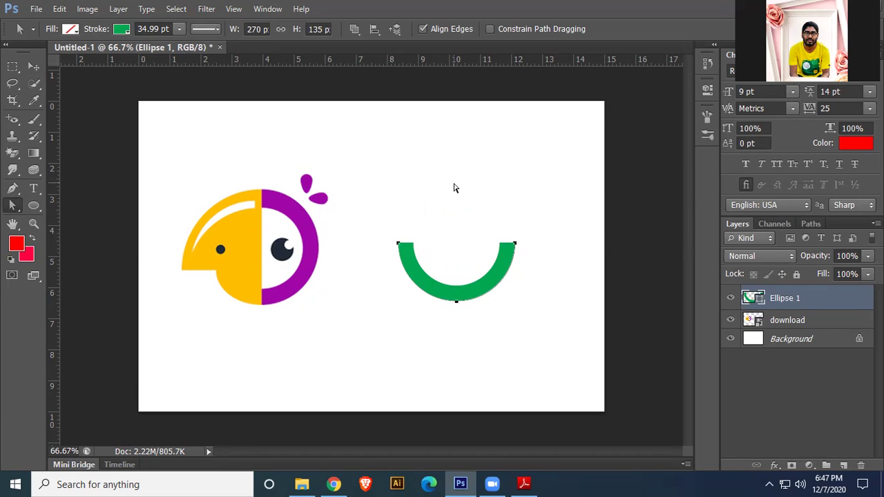
{"action": "key", "text": "ctrl+z"}
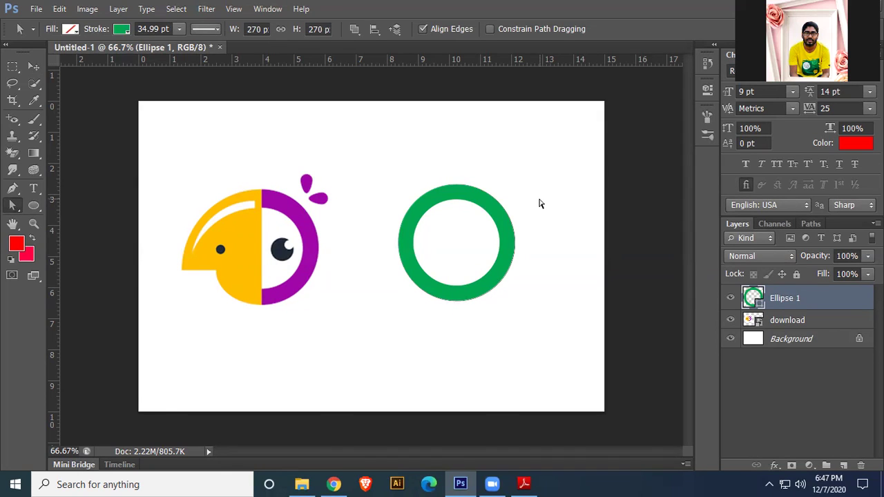
- Delete the green ring's left anchor point to leave a right half ring and move it to the canvas's upper-right area
{"action": "left_click", "coordinate": [515, 244]}
{"action": "left_click", "coordinate": [399, 244]}
{"action": "key", "text": "Delete"}
{"action": "key", "text": "Delete"}
{"action": "key", "text": "ctrl+z"}
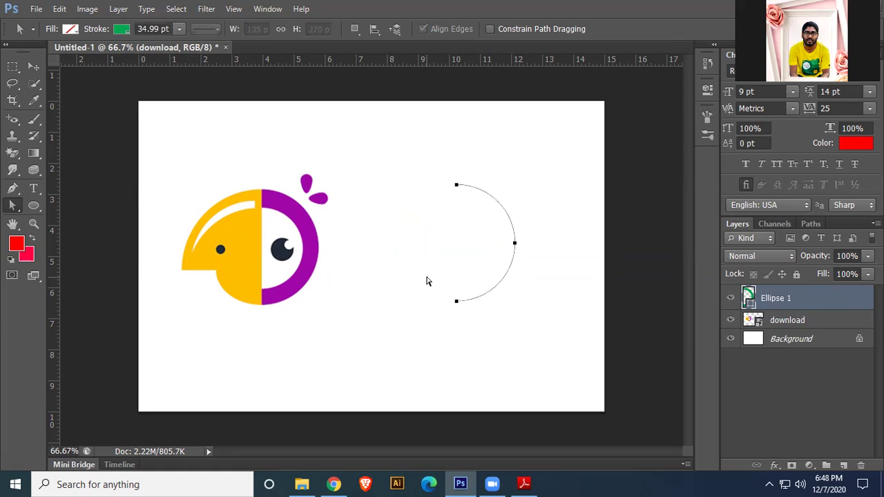
{"action": "left_click", "coordinate": [12, 66]}
{"action": "left_click", "coordinate": [33, 66]}
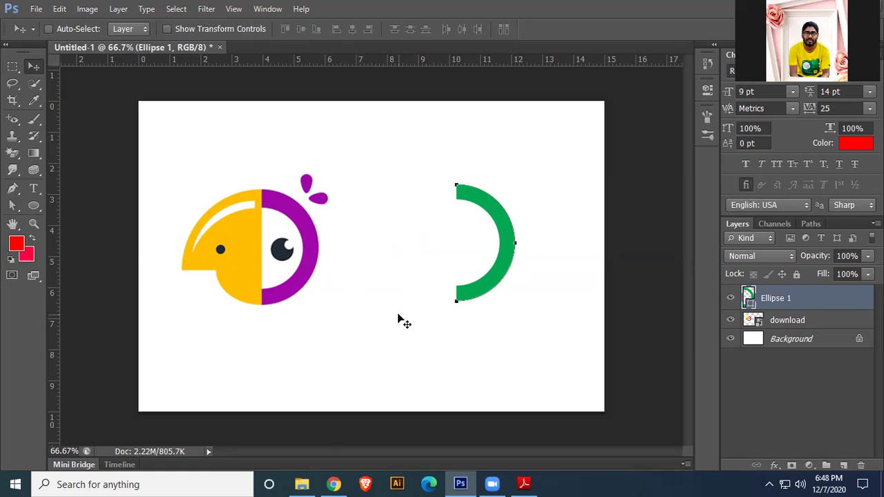
{"action": "left_click_drag", "start_coordinate": [507, 246], "coordinate": [572, 174]}
- Select the download layer and ready the Pen tool in Shape mode, trying out Path mode in between
{"action": "left_click", "coordinate": [784, 326]}
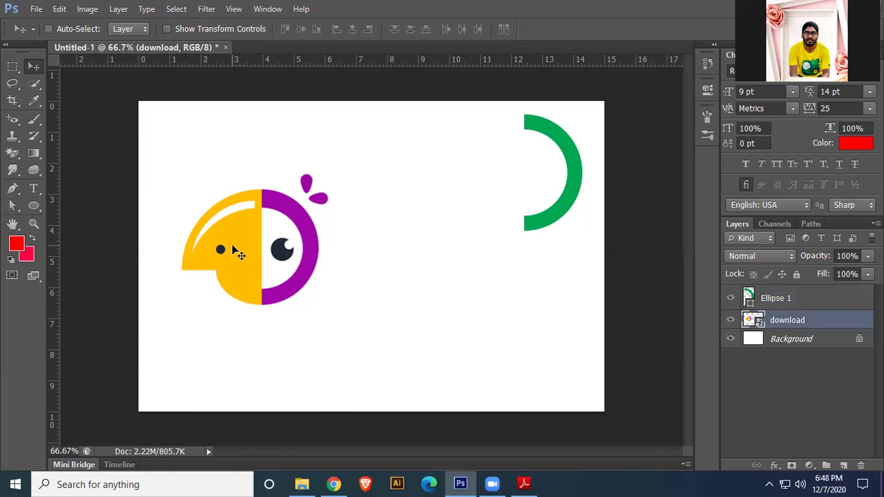
{"action": "left_click_drag", "start_coordinate": [14, 189], "coordinate": [84, 155]}
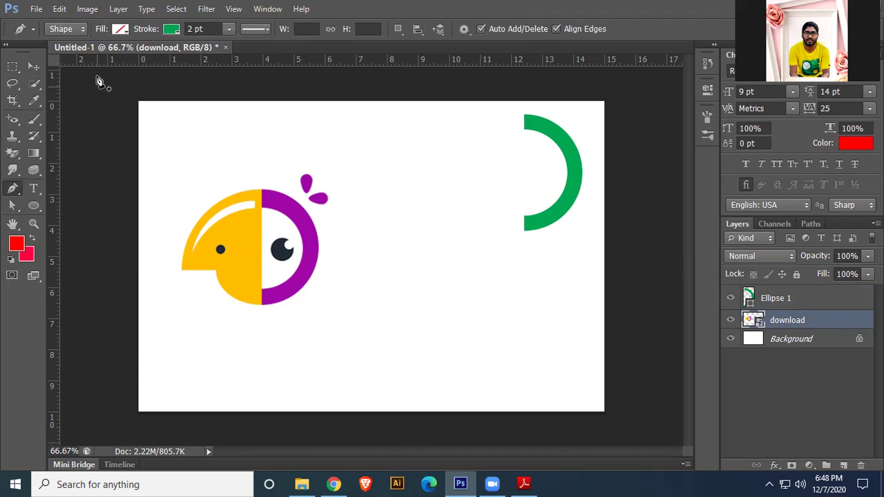
{"action": "left_click", "coordinate": [83, 30]}
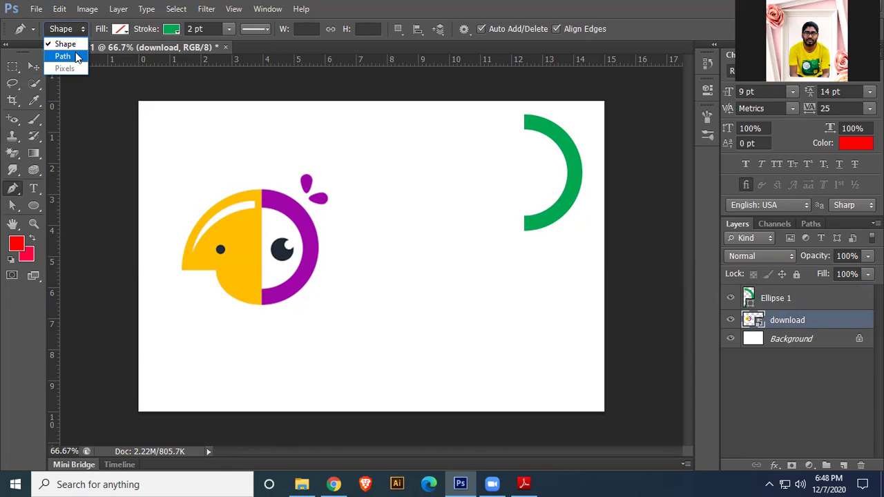
{"action": "left_click", "coordinate": [78, 57]}
{"action": "left_click", "coordinate": [72, 29]}
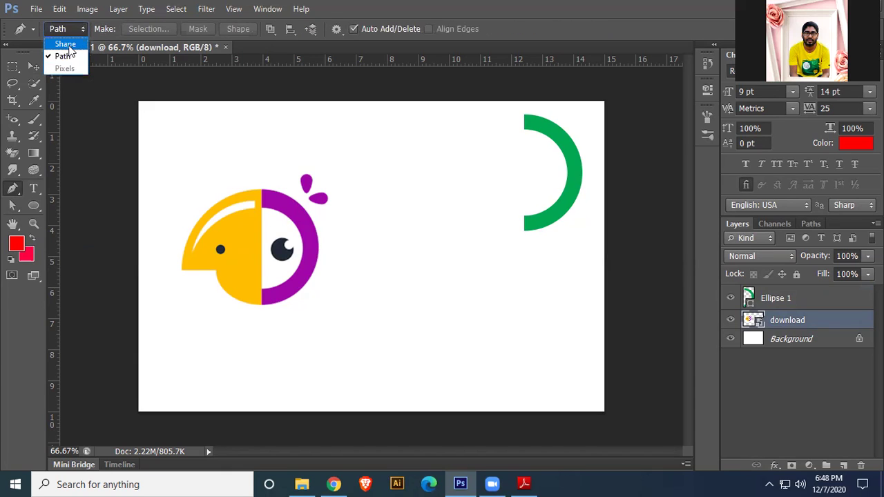
{"action": "left_click", "coordinate": [67, 45]}
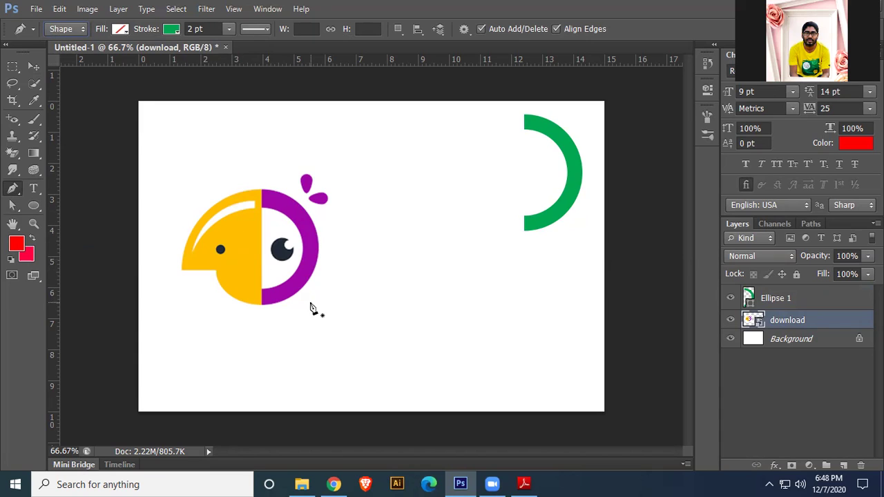
- Trace the logo's yellow half as a closed Pen shape about 188 by 269 px and move the outline beside the green half ring
{"action": "left_click", "coordinate": [262, 308]}
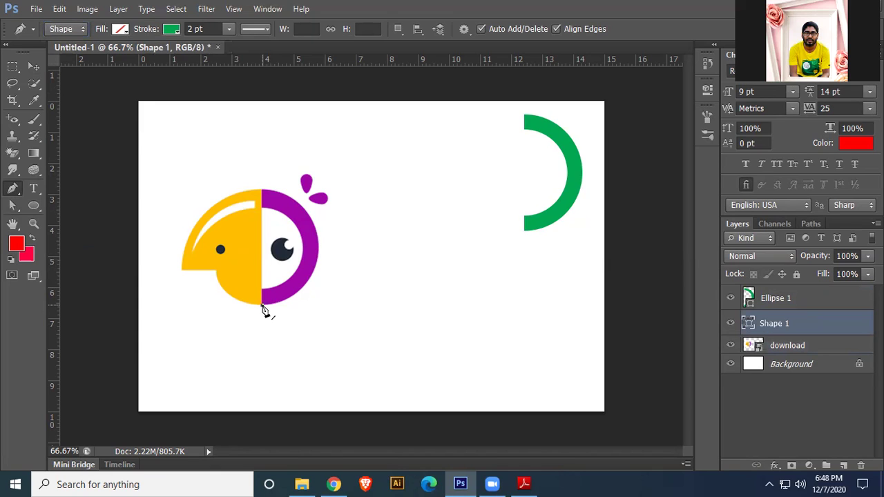
{"action": "left_click", "coordinate": [262, 190]}
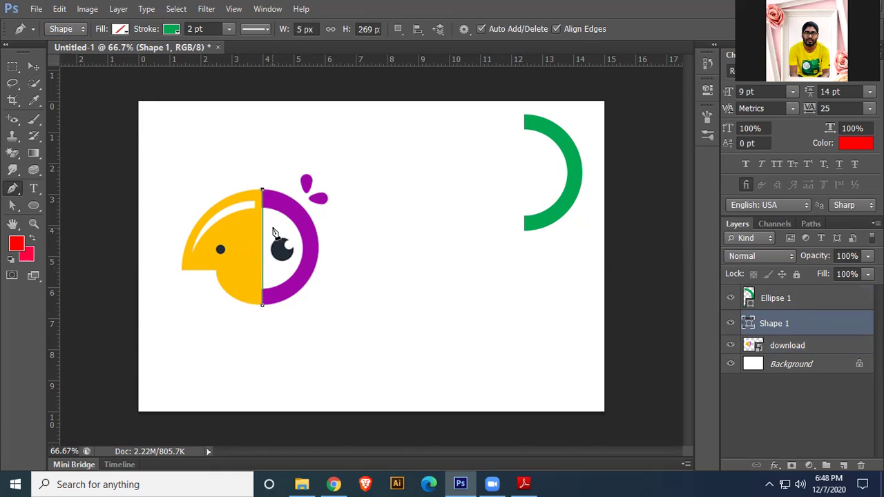
{"action": "left_click", "coordinate": [181, 271]}
{"action": "mouse_move", "coordinate": [182, 273]}
{"action": "left_mouse_down"}
{"action": "mouse_move", "coordinate": [173, 306]}
{"action": "mouse_move", "coordinate": [187, 319]}
{"action": "mouse_move", "coordinate": [166, 358]}
{"action": "mouse_move", "coordinate": [174, 353]}
{"action": "left_mouse_up"}
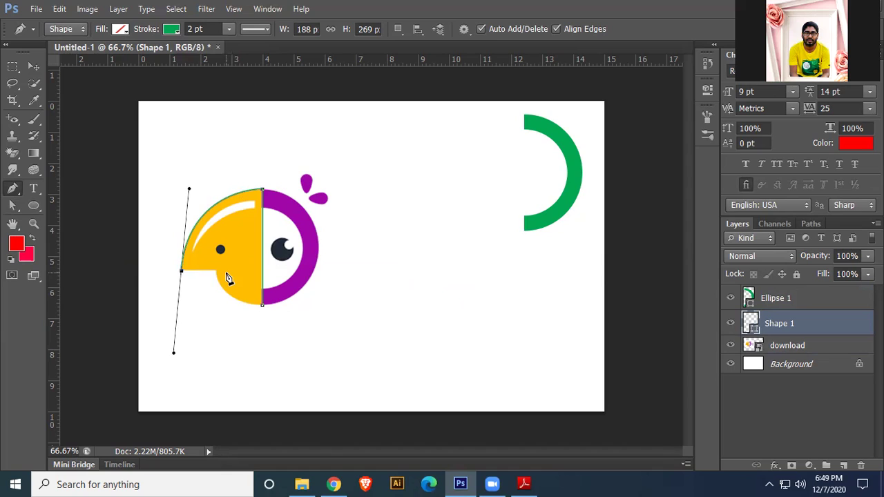
{"action": "left_click", "coordinate": [183, 273]}
{"action": "left_click", "coordinate": [214, 271]}
{"action": "left_click_drag", "start_coordinate": [283, 309], "coordinate": [301, 306]}
{"action": "left_click", "coordinate": [33, 66]}
{"action": "left_click_drag", "start_coordinate": [241, 248], "coordinate": [520, 153]}
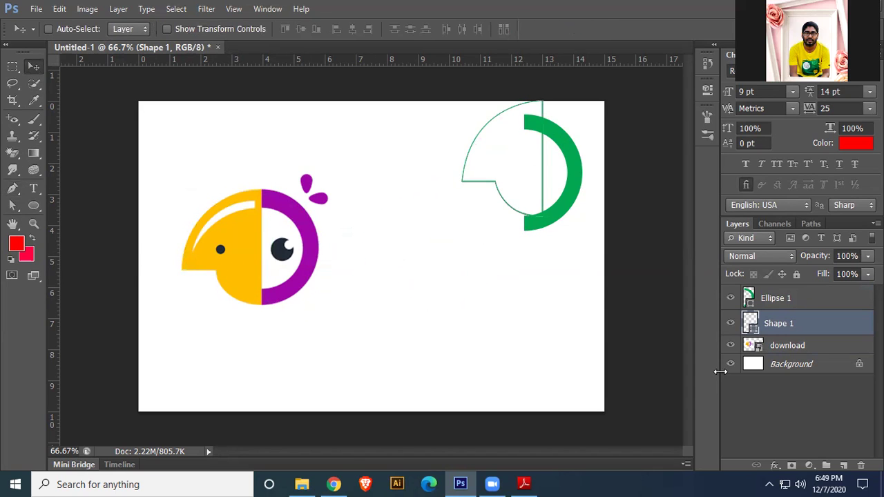
- Try tracing the upper and lower curves of the white beak highlight with the Pen tool
{"action": "left_click", "coordinate": [775, 341]}
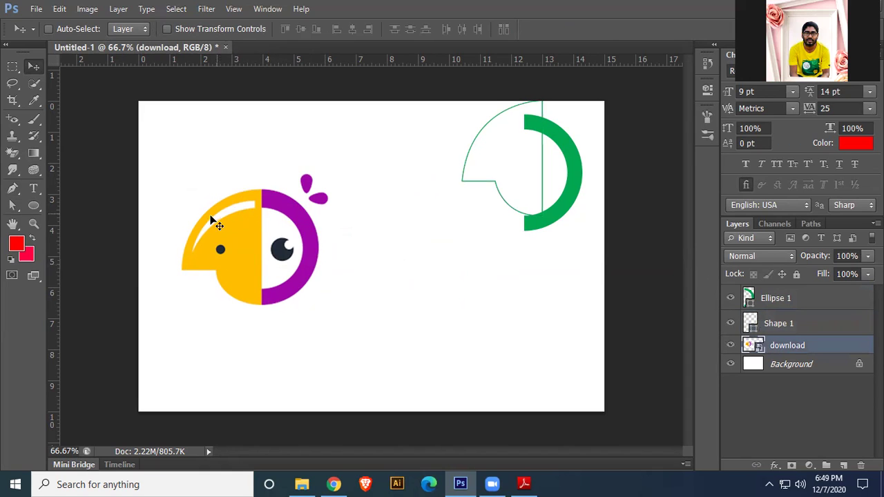
{"action": "left_click", "coordinate": [14, 188]}
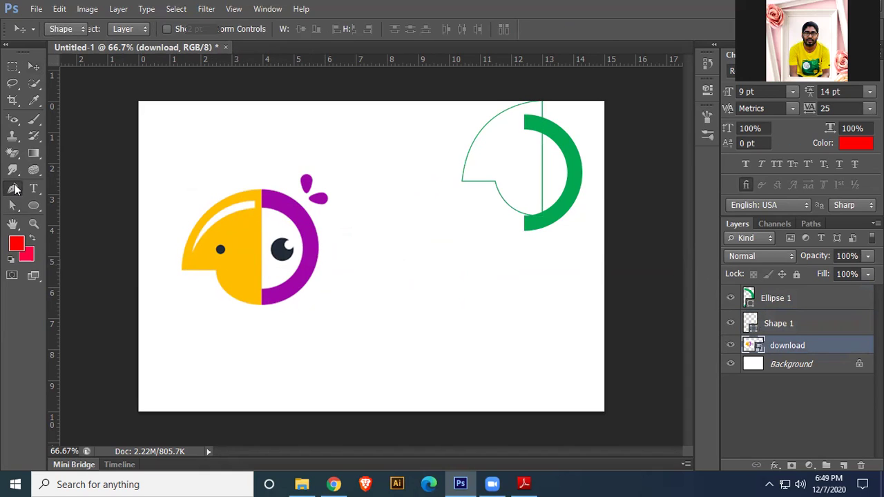
{"action": "left_click", "coordinate": [193, 255]}
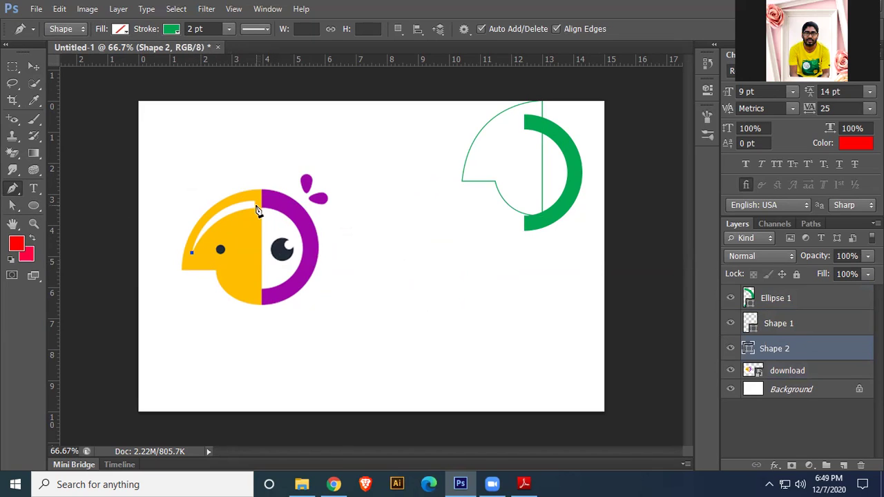
{"action": "left_click_drag", "start_coordinate": [253, 202], "coordinate": [306, 204]}
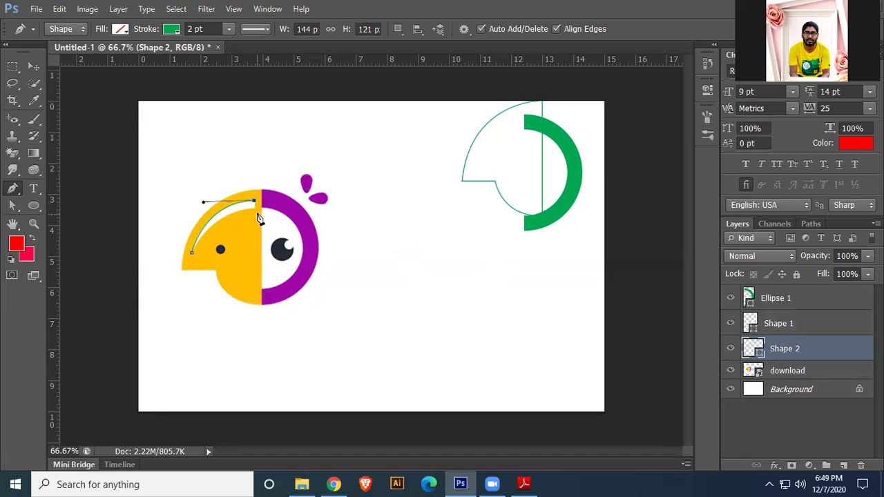
{"action": "key", "text": "Return"}
{"action": "left_click", "coordinate": [253, 203]}
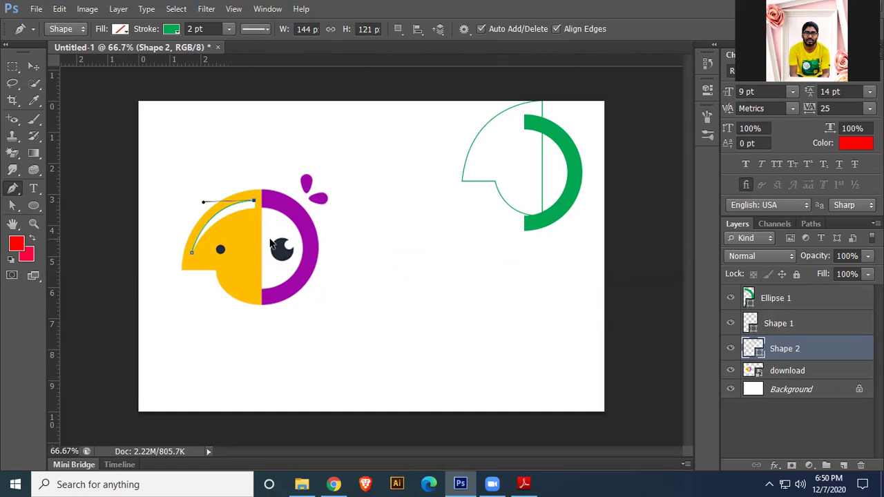
{"action": "left_click", "coordinate": [255, 209]}
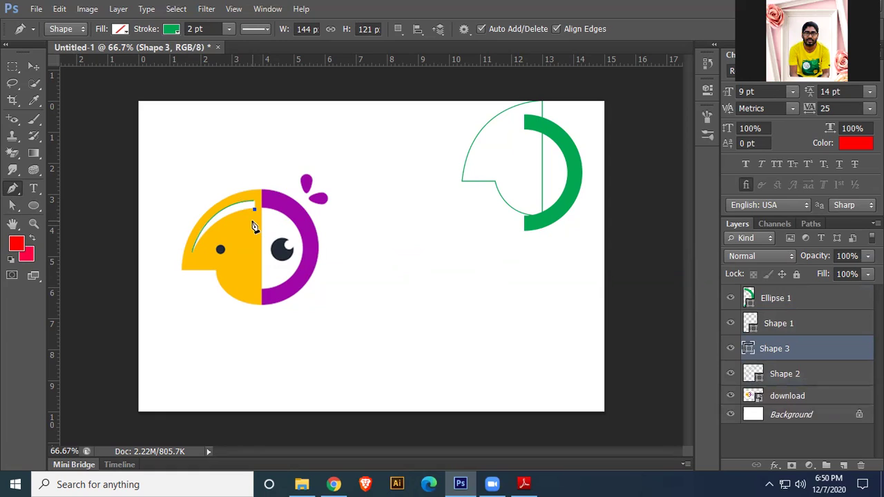
{"action": "left_click", "coordinate": [194, 258]}
{"action": "left_click_drag", "start_coordinate": [193, 258], "coordinate": [163, 301]}
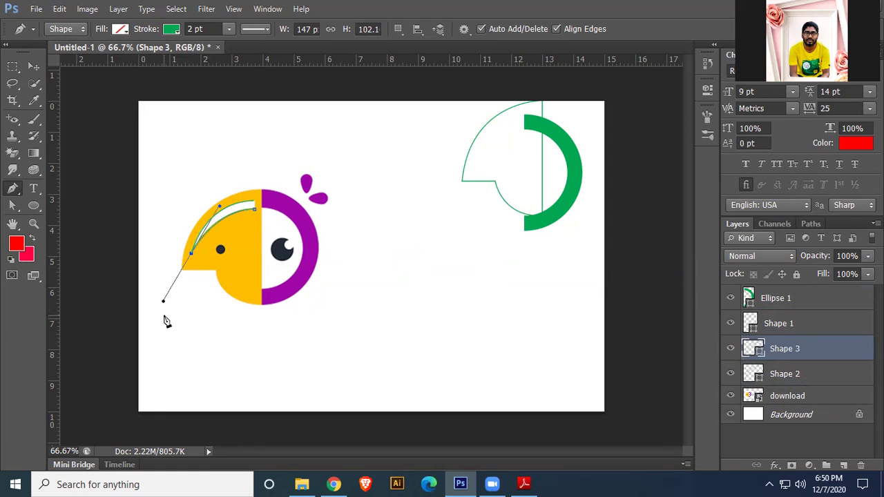
- Undo the Pen curves drawn on the white beak highlight
{"action": "key", "text": "ctrl+alt+z"}
{"action": "key", "text": "ctrl+alt+z"}
{"action": "key", "text": "ctrl+alt+z"}
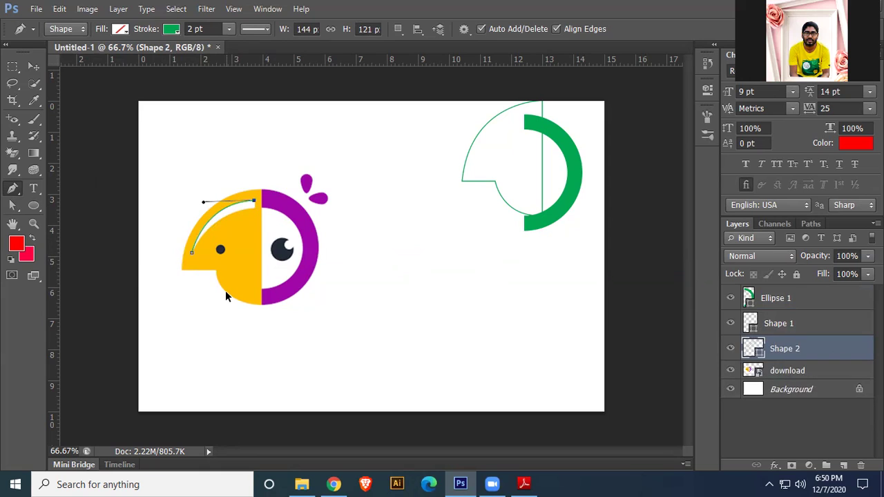
{"action": "key", "text": "ctrl+alt+z"}
{"action": "key", "text": "ctrl+alt+z"}
{"action": "key", "text": "ctrl+alt+z"}
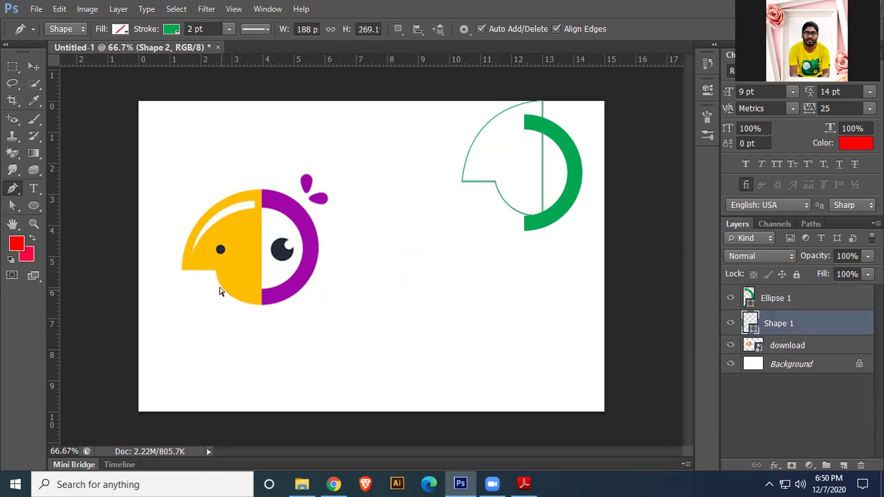
- Trace the white beak highlight as a closed Pen shape about 147 px wide and move it to the left of the beak outline
{"action": "left_click_drag", "start_coordinate": [255, 201], "coordinate": [310, 201]}
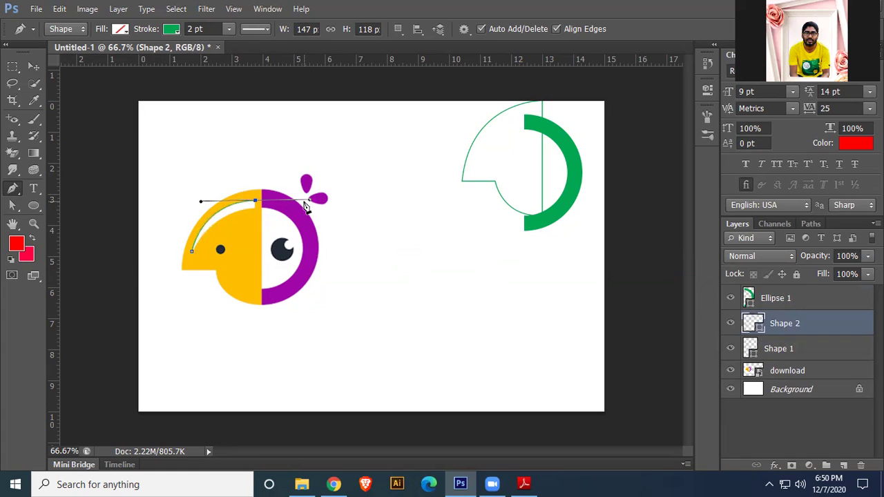
{"action": "left_click", "coordinate": [255, 201]}
{"action": "left_click_drag", "start_coordinate": [192, 251], "coordinate": [166, 296]}
{"action": "left_click_drag", "start_coordinate": [164, 295], "coordinate": [168, 296]}
{"action": "key", "text": "Return"}
{"action": "left_click", "coordinate": [35, 66]}
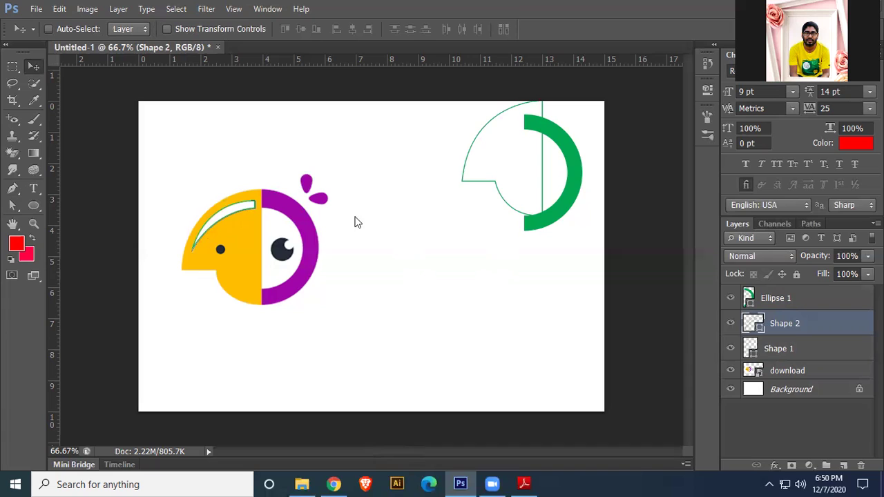
{"action": "left_click_drag", "start_coordinate": [253, 205], "coordinate": [458, 122]}
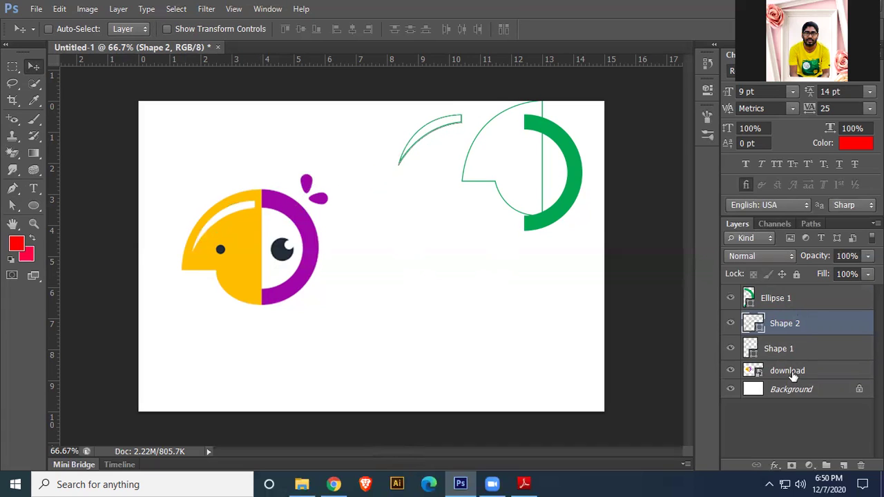
- Draw an 18 px circle over the small dark dot on the yellow half and move it below the green half ring
{"action": "left_click", "coordinate": [789, 376]}
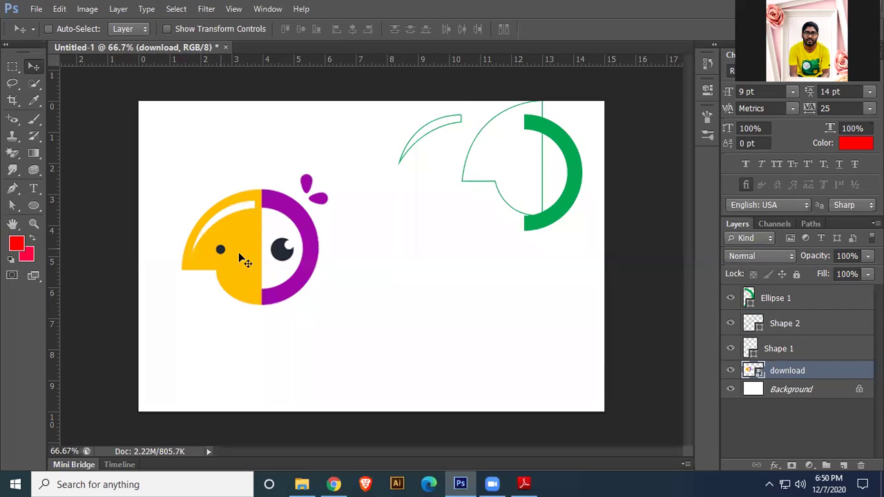
{"action": "left_click_drag", "start_coordinate": [36, 204], "coordinate": [81, 226]}
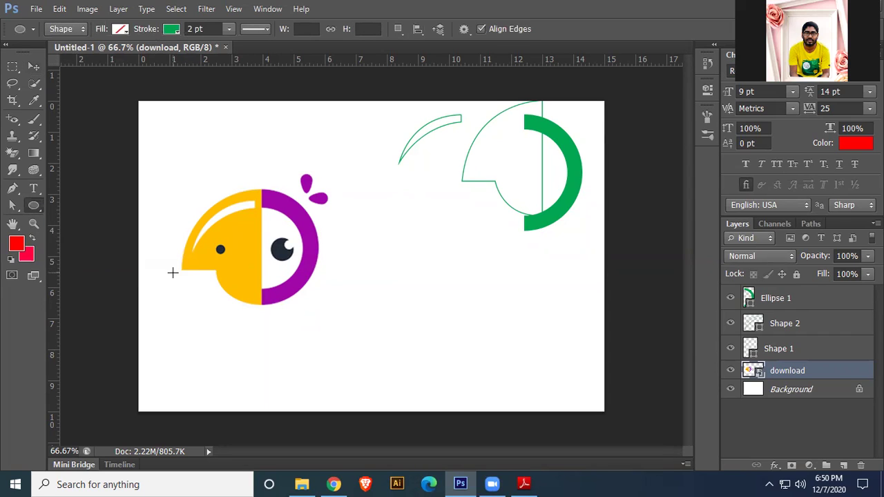
{"action": "left_click_drag", "start_coordinate": [216, 245], "coordinate": [221, 254]}
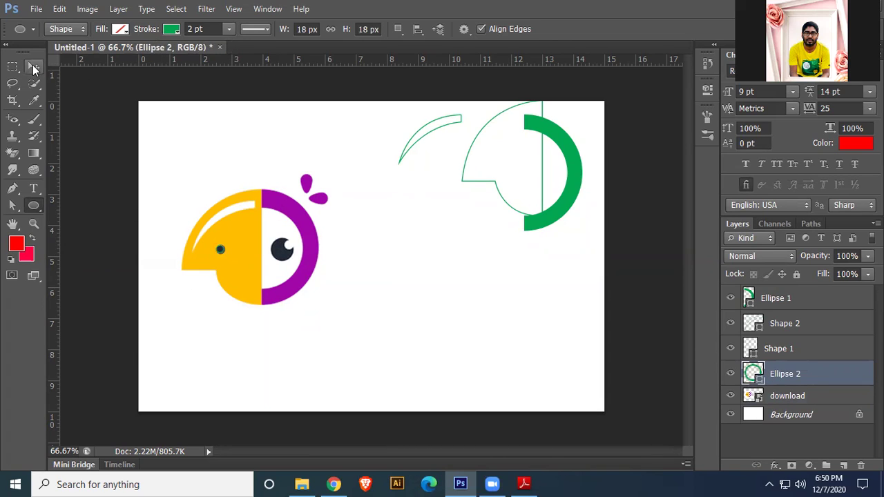
{"action": "left_click", "coordinate": [33, 65]}
{"action": "left_click_drag", "start_coordinate": [219, 251], "coordinate": [528, 290]}
- Draw a circle the size of the logo's large dark eye and move it to the blank lower-right area of the canvas
{"action": "left_click", "coordinate": [770, 396]}
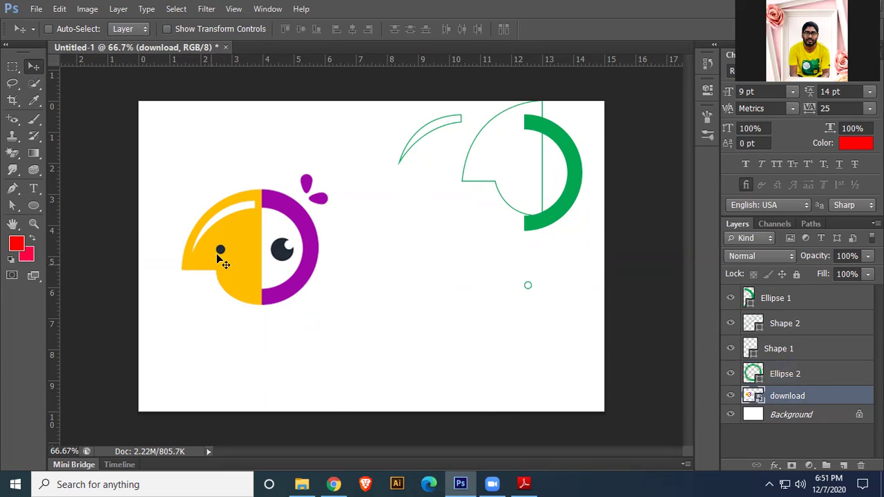
{"action": "left_click", "coordinate": [33, 206]}
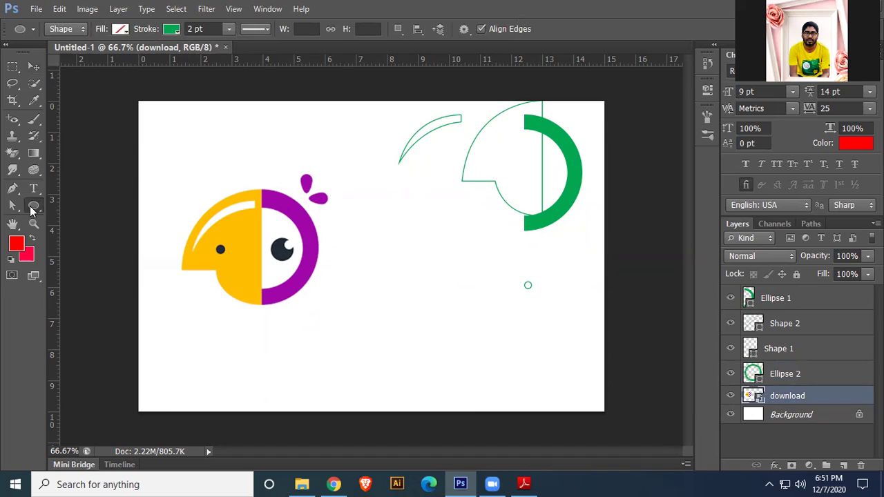
{"action": "mouse_move", "coordinate": [288, 251]}
{"action": "left_mouse_down"}
{"action": "mouse_move", "coordinate": [305, 270]}
{"action": "mouse_move", "coordinate": [487, 362]}
{"action": "left_mouse_up"}
{"action": "left_click", "coordinate": [33, 67]}
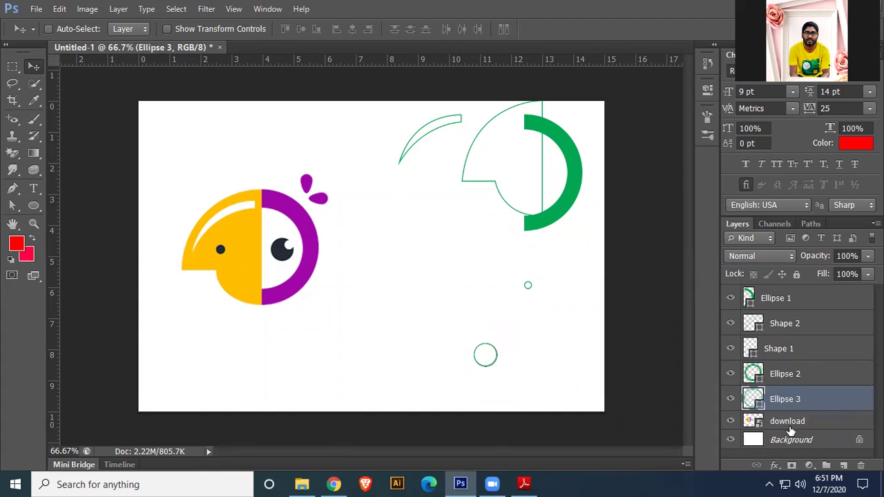
- Trace the upper purple feather as a closed teardrop with the Pen tool, about 27 by 42 px
{"action": "left_click", "coordinate": [791, 440]}
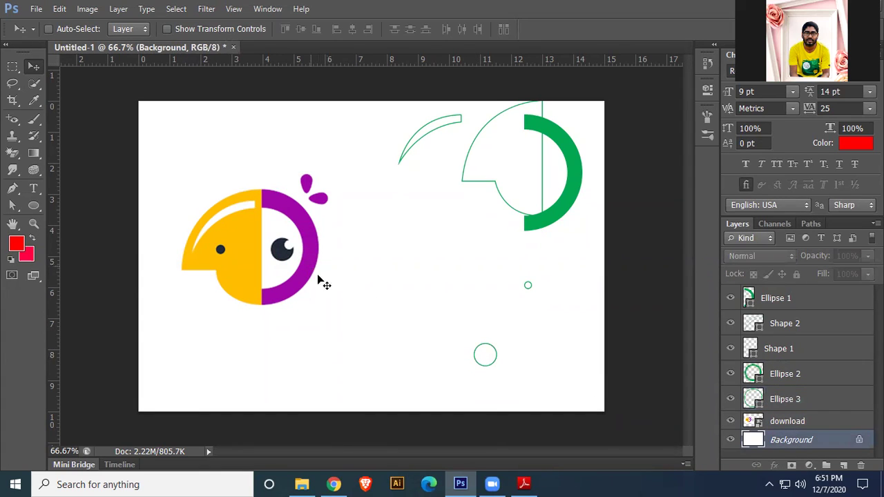
{"action": "left_click", "coordinate": [13, 188]}
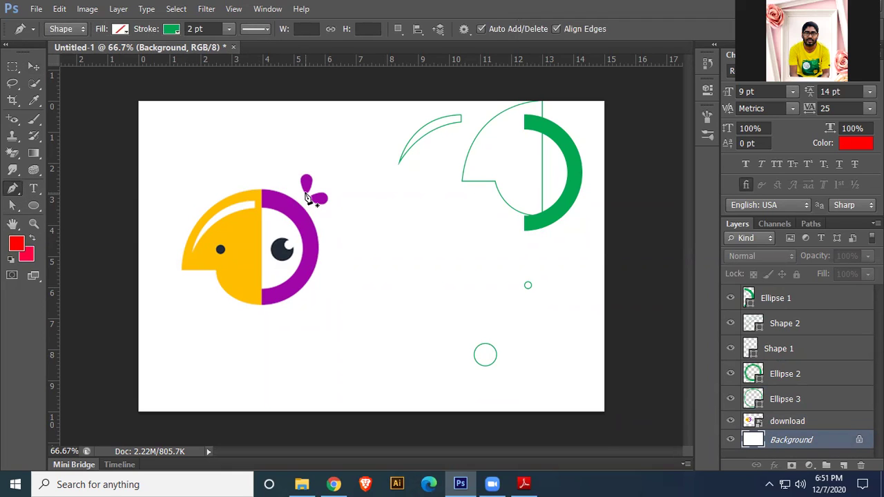
{"action": "left_click", "coordinate": [306, 195]}
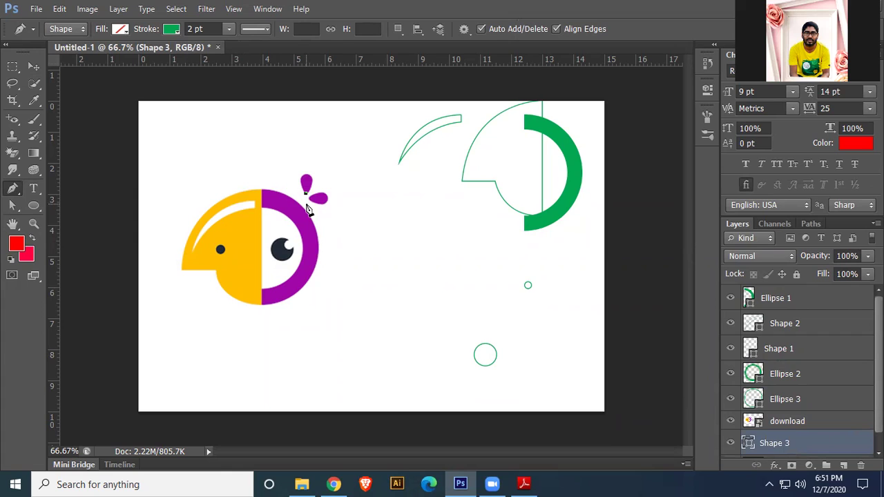
{"action": "mouse_move", "coordinate": [306, 175]}
{"action": "left_mouse_down"}
{"action": "mouse_move", "coordinate": [317, 177]}
{"action": "mouse_move", "coordinate": [309, 181]}
{"action": "left_mouse_up"}
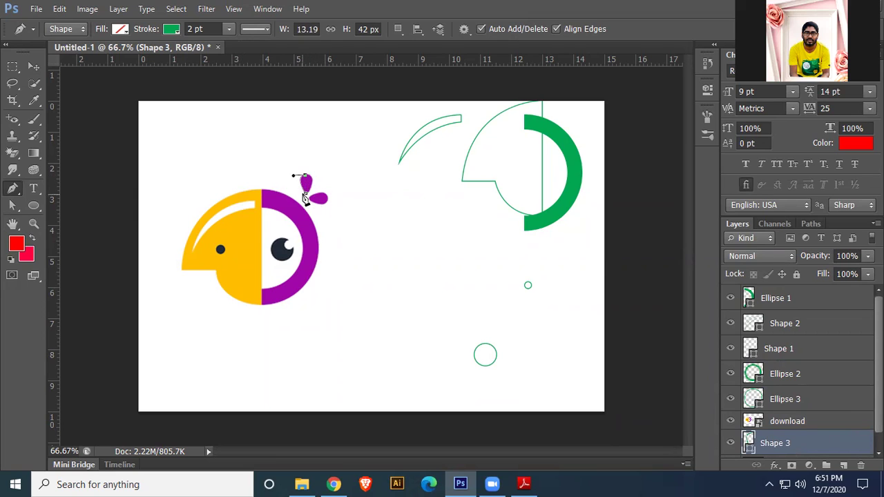
{"action": "left_click_drag", "start_coordinate": [307, 195], "coordinate": [293, 217]}
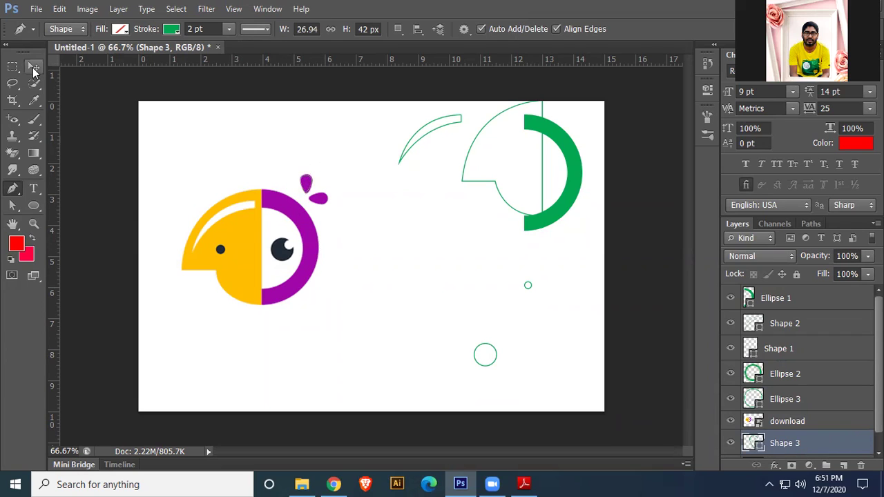
- Duplicate the traced teardrop feather, rotate the copy 97.58°, and fit it over the lower purple feather
{"action": "left_click", "coordinate": [32, 68]}
{"action": "left_click_drag", "start_coordinate": [324, 194], "coordinate": [345, 206]}
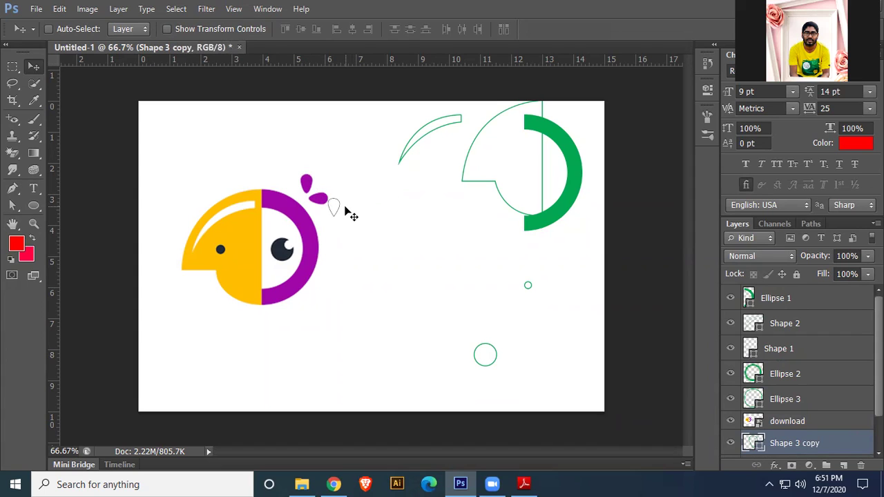
{"action": "key", "text": "ctrl+t"}
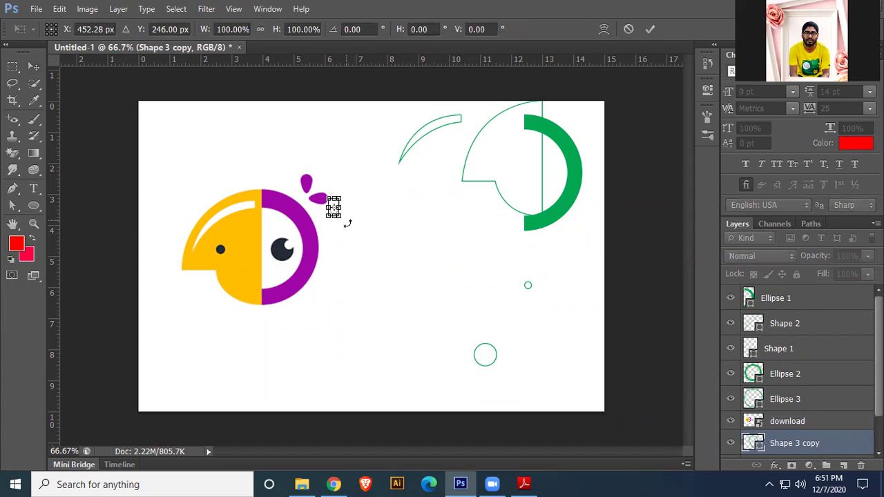
{"action": "left_click_drag", "start_coordinate": [342, 226], "coordinate": [320, 226]}
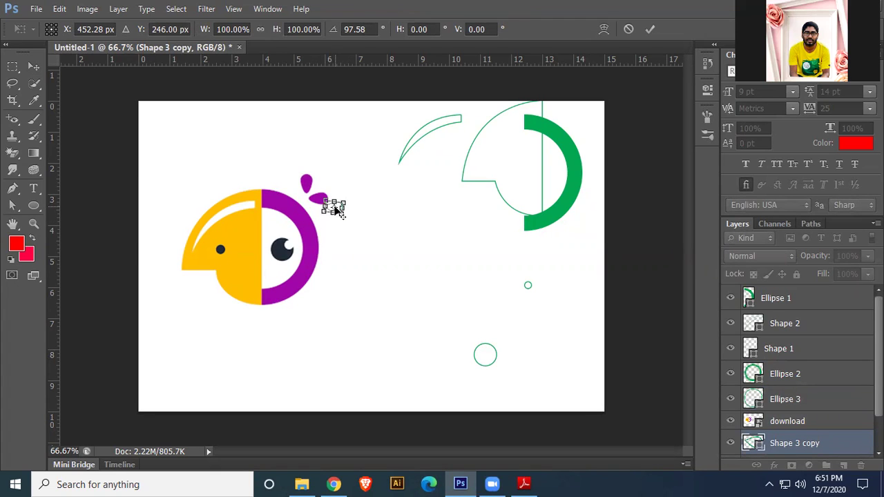
{"action": "key", "text": "Return"}
{"action": "left_click_drag", "start_coordinate": [336, 215], "coordinate": [322, 206]}
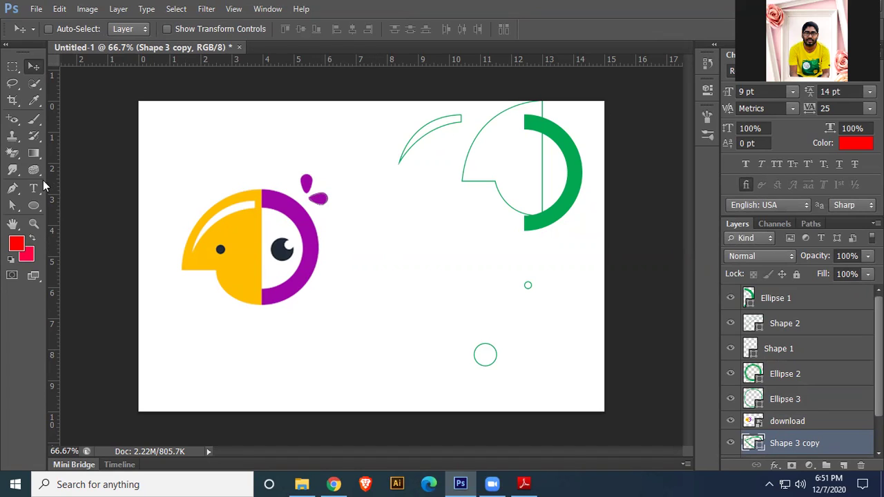
- Draw a small circle the size of the eye's white highlight and place it in the blank area beside the logo
{"action": "left_click", "coordinate": [33, 205]}
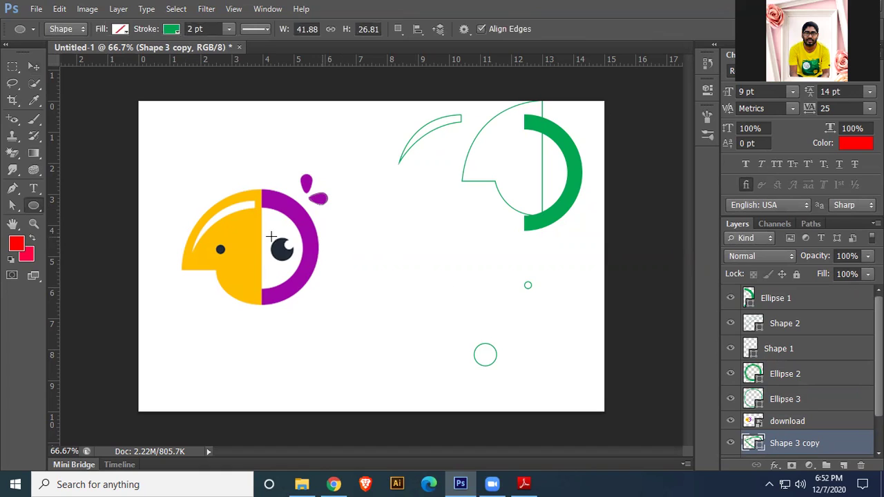
{"action": "left_click_drag", "start_coordinate": [283, 242], "coordinate": [373, 246]}
{"action": "left_click", "coordinate": [36, 67]}
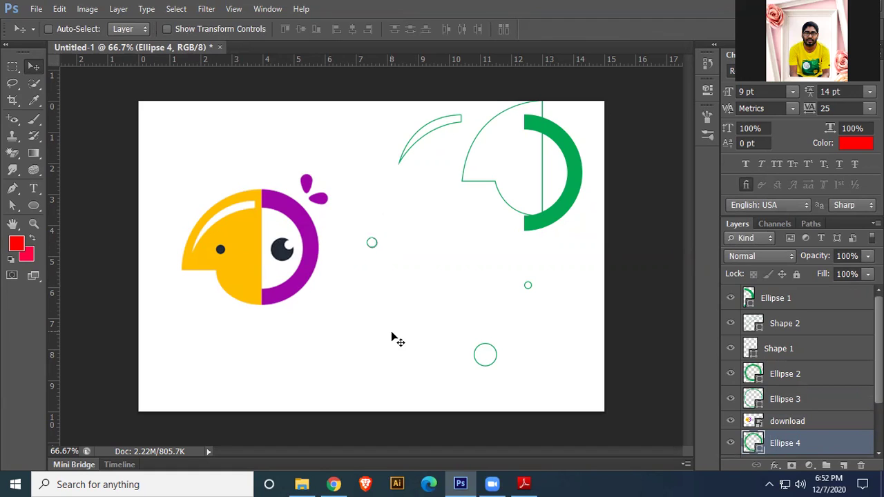
- Group every layer above the Background and name the group 01
{"action": "scroll", "coordinate": [823, 414], "scroll_direction": "down", "scroll_amount": 3}
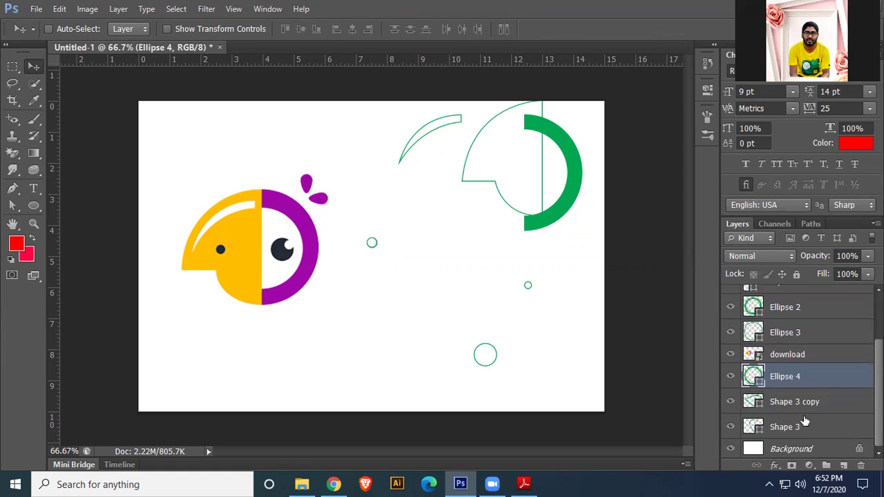
{"action": "left_click", "coordinate": [810, 428]}
{"action": "scroll", "coordinate": [811, 428], "scroll_direction": "up", "scroll_amount": 3}
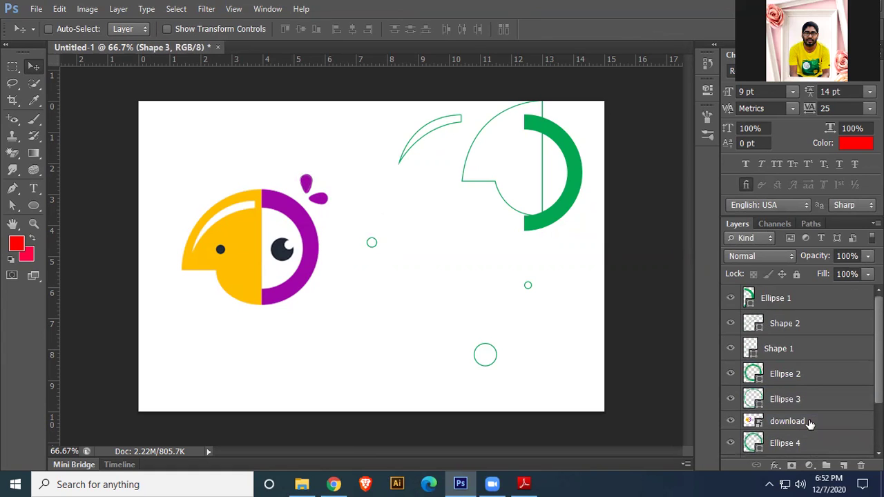
{"action": "left_click", "coordinate": [810, 297], "text": "shift"}
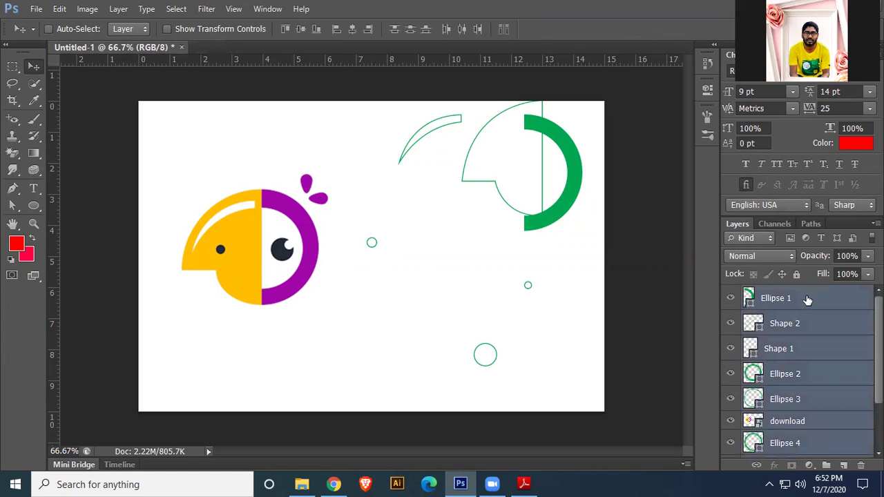
{"action": "key", "text": "ctrl+g"}
{"action": "double_click", "coordinate": [785, 294]}
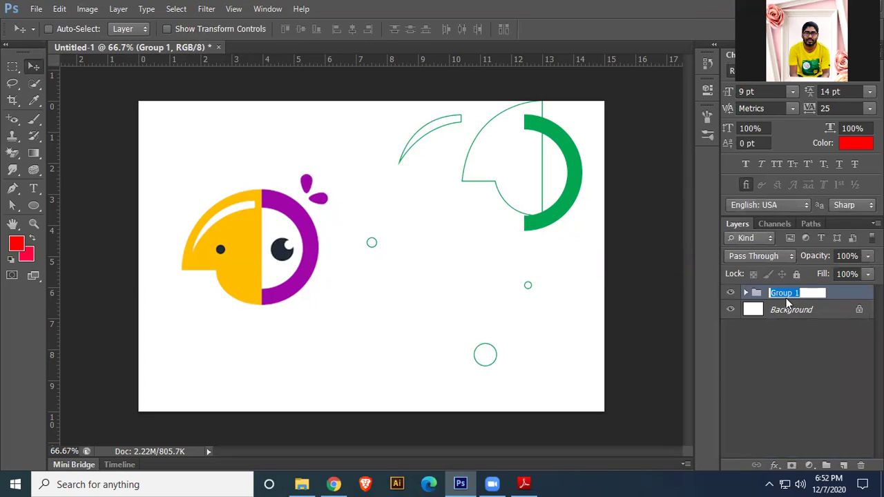
{"action": "type", "text": "01"}
{"action": "key", "text": "Return"}
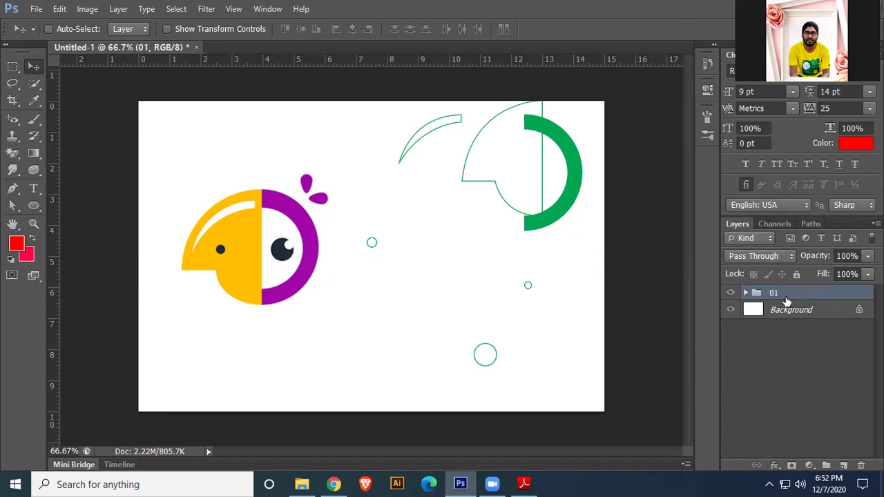
- Set the stroke of the half ring (Ellipse 1) in group 01 to purple 9f07a9, sampled from the logo's ring
{"action": "left_click", "coordinate": [746, 292]}
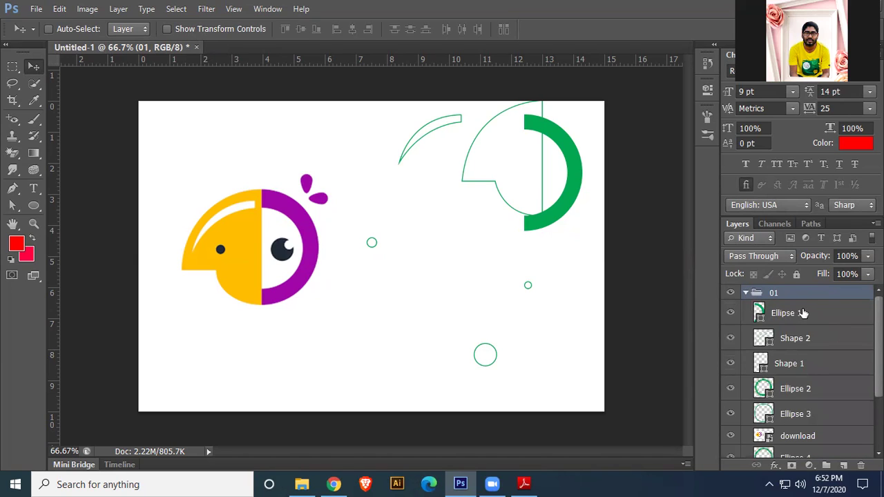
{"action": "left_click", "coordinate": [802, 313]}
{"action": "left_click", "coordinate": [39, 205]}
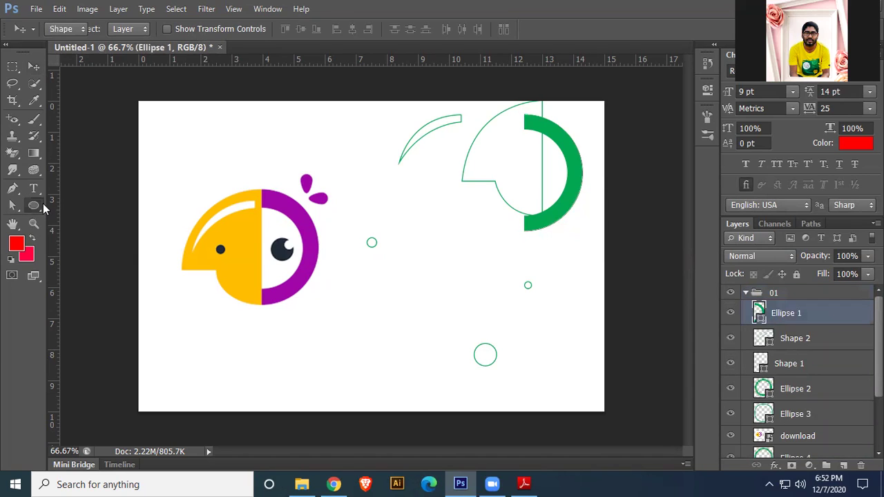
{"action": "left_click", "coordinate": [171, 30]}
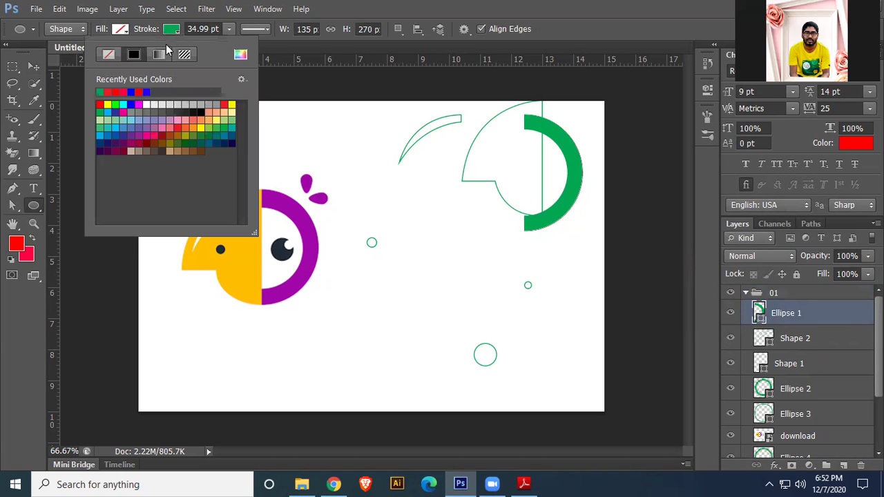
{"action": "left_click", "coordinate": [241, 55]}
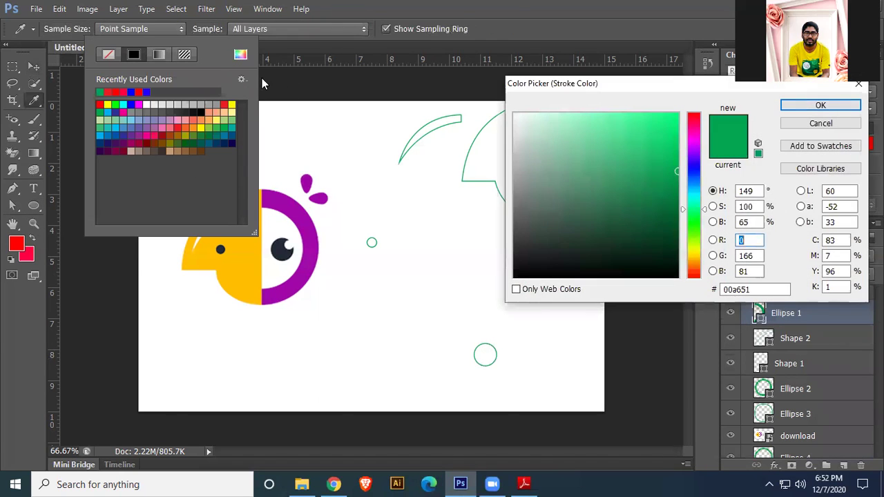
{"action": "left_click", "coordinate": [243, 264]}
{"action": "left_click", "coordinate": [307, 229]}
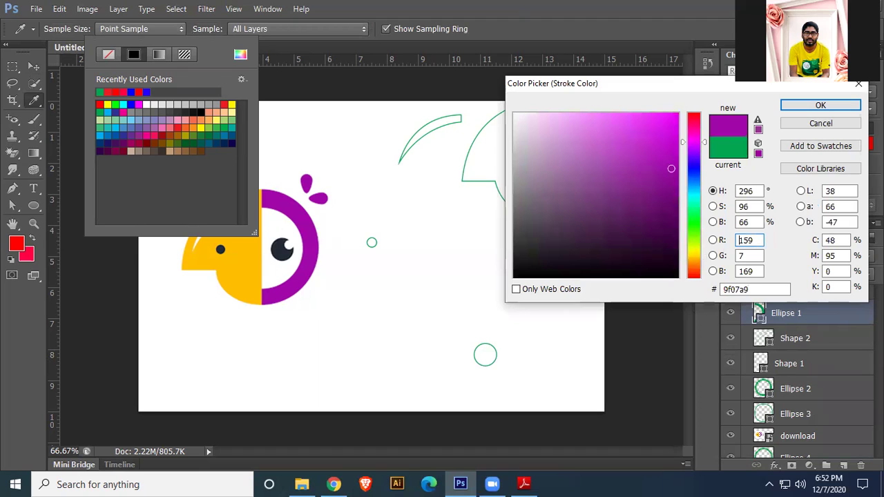
{"action": "left_click", "coordinate": [805, 105]}
- Move the purple half ring over the logo's original ring and nudge it into alignment with the yellow half's edge
{"action": "left_click", "coordinate": [31, 65]}
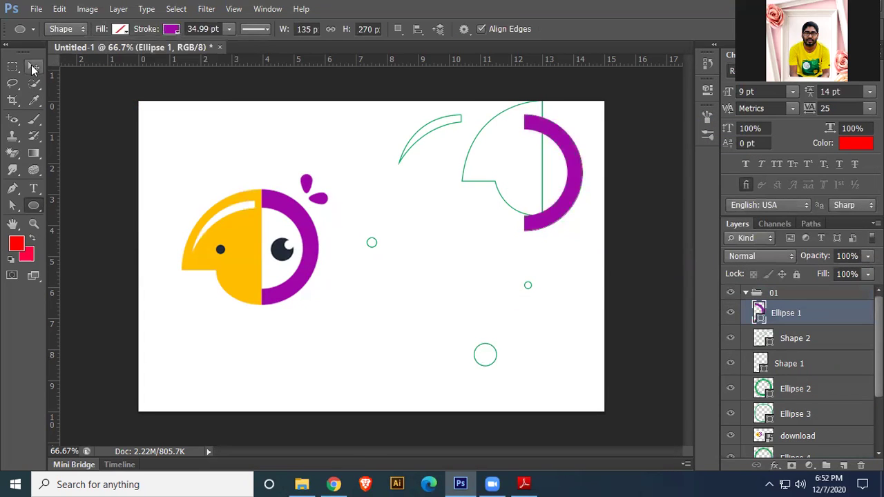
{"action": "left_click", "coordinate": [32, 65]}
{"action": "left_click_drag", "start_coordinate": [584, 170], "coordinate": [316, 244]}
{"action": "key", "text": "Right"}
{"action": "key", "text": "Right"}
{"action": "key", "text": "Right"}
{"action": "key", "text": "Right"}
{"action": "key", "text": "Right"}
{"action": "key", "text": "Right"}
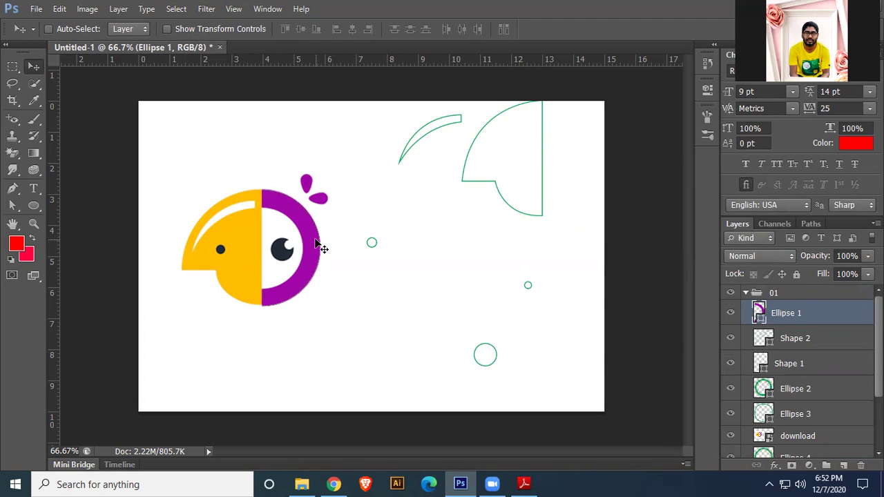
- Fill the traced beak outline (Shape 1) with yellow ffbe00, sampled from the logo
{"action": "left_click", "coordinate": [788, 339]}
{"action": "left_click", "coordinate": [787, 363]}
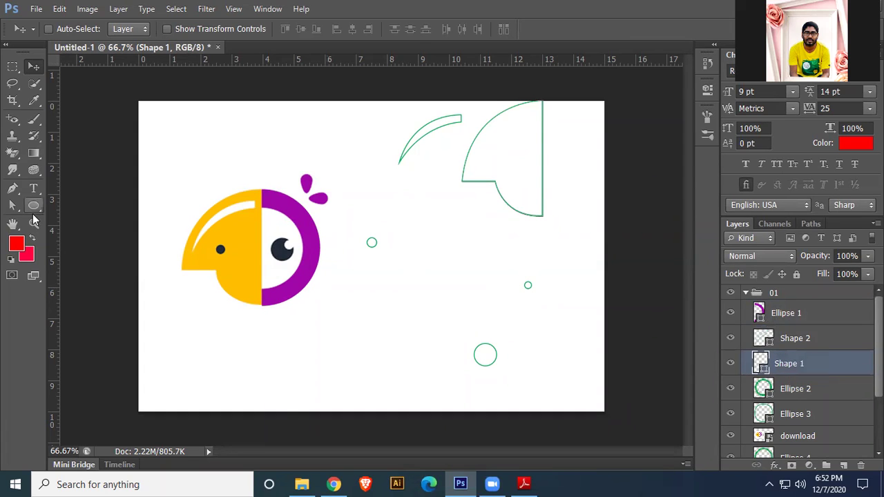
{"action": "left_click", "coordinate": [33, 206]}
{"action": "left_click", "coordinate": [120, 29]}
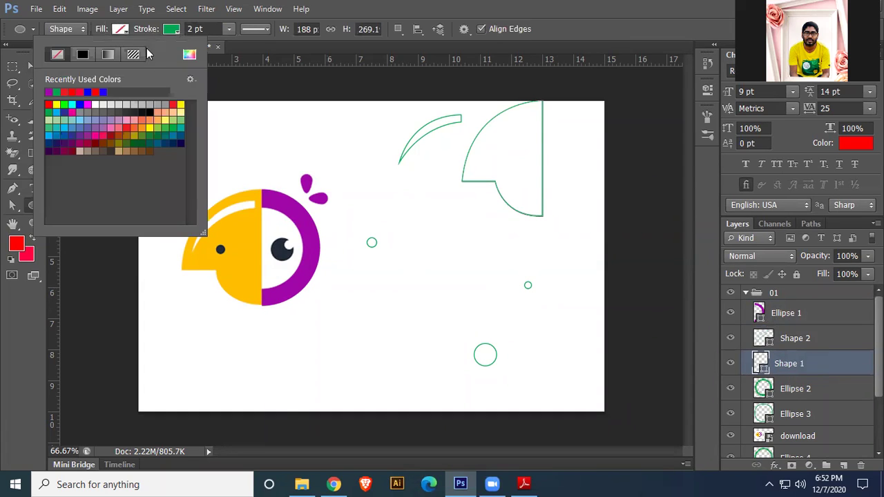
{"action": "left_click", "coordinate": [190, 54]}
{"action": "left_click", "coordinate": [694, 258]}
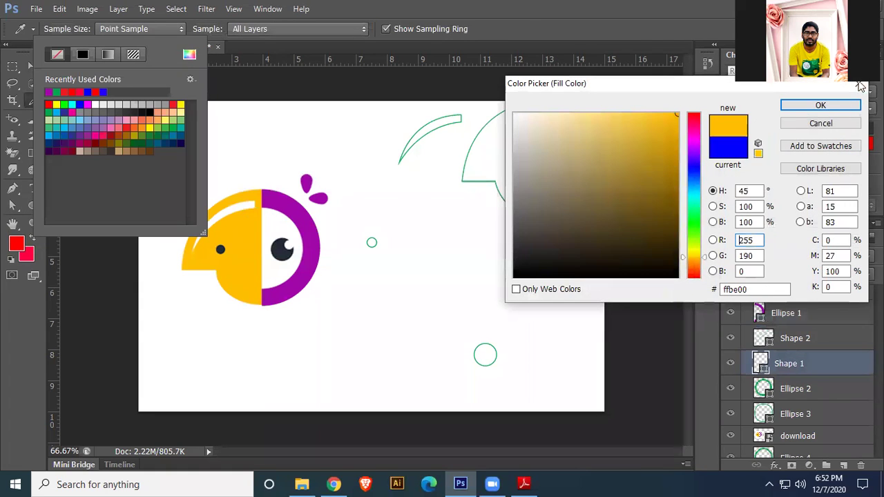
{"action": "left_click", "coordinate": [819, 107]}
{"action": "left_click", "coordinate": [188, 57]}
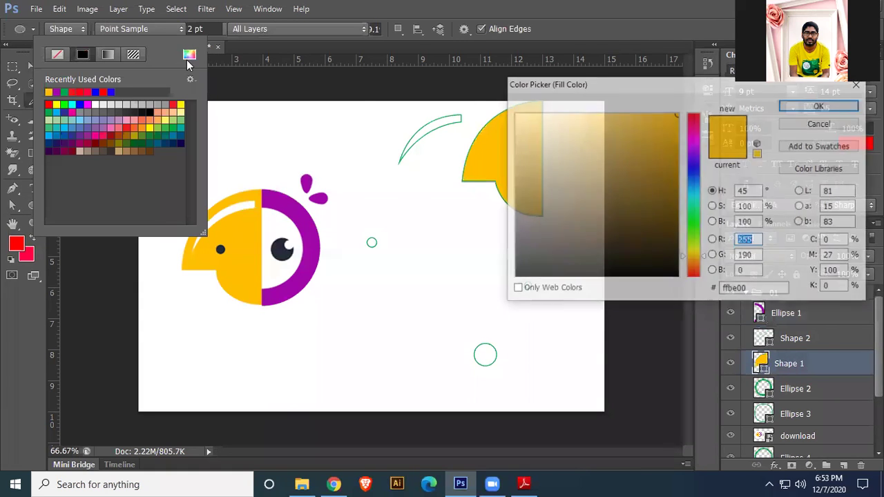
{"action": "left_click", "coordinate": [821, 106]}
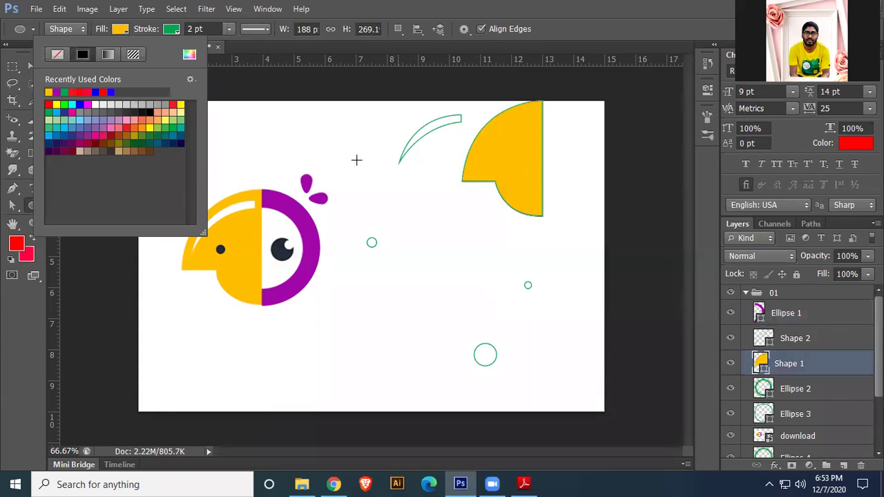
- Remove the stroke from the yellow beak shape
{"action": "left_click", "coordinate": [172, 29]}
{"action": "left_click", "coordinate": [172, 29]}
{"action": "left_click", "coordinate": [108, 56]}
{"action": "left_click", "coordinate": [411, 209]}
- Move the yellow beak shape over the logo's beak and nudge it down to line up with the purple half ring
{"action": "key", "text": "v"}
{"action": "mouse_move", "coordinate": [512, 188]}
{"action": "left_mouse_down"}
{"action": "mouse_move", "coordinate": [501, 179]}
{"action": "mouse_move", "coordinate": [248, 239]}
{"action": "mouse_move", "coordinate": [239, 251]}
{"action": "mouse_move", "coordinate": [247, 264]}
{"action": "mouse_move", "coordinate": [244, 256]}
{"action": "left_mouse_up"}
{"action": "key", "text": "Down"}
{"action": "key", "text": "Down"}
{"action": "key", "text": "Down"}
{"action": "key", "text": "Down"}
{"action": "key", "text": "Down"}
{"action": "key", "text": "Down"}
{"action": "key", "text": "Down"}
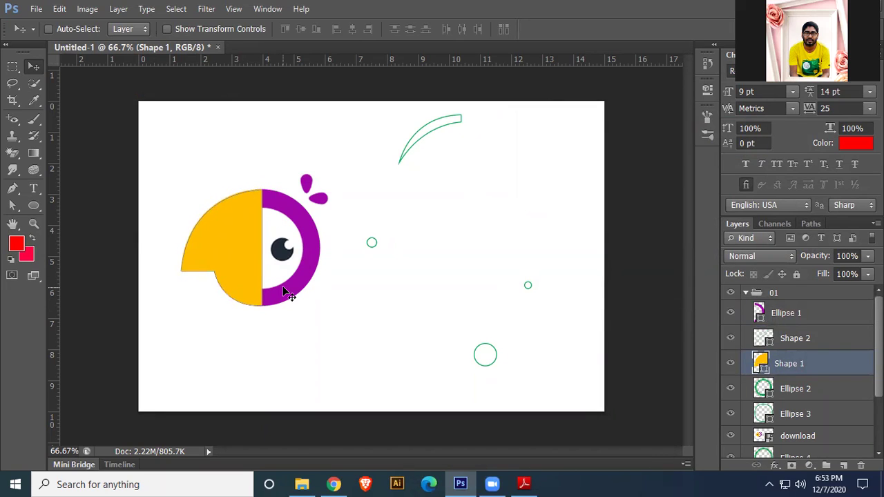
- Fill the traced beak highlight (Shape 2) with white
{"action": "left_click", "coordinate": [809, 342]}
{"action": "left_click", "coordinate": [731, 340]}
{"action": "left_click", "coordinate": [731, 340]}
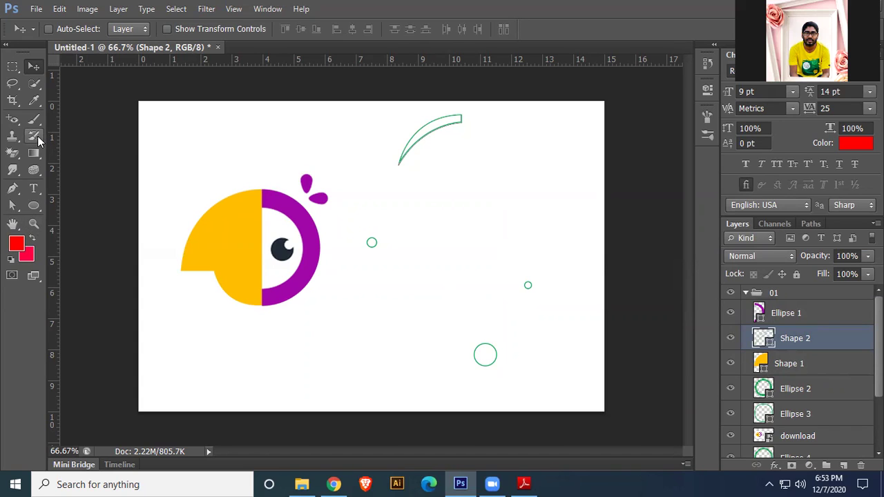
{"action": "left_click", "coordinate": [33, 205]}
{"action": "left_click", "coordinate": [120, 29]}
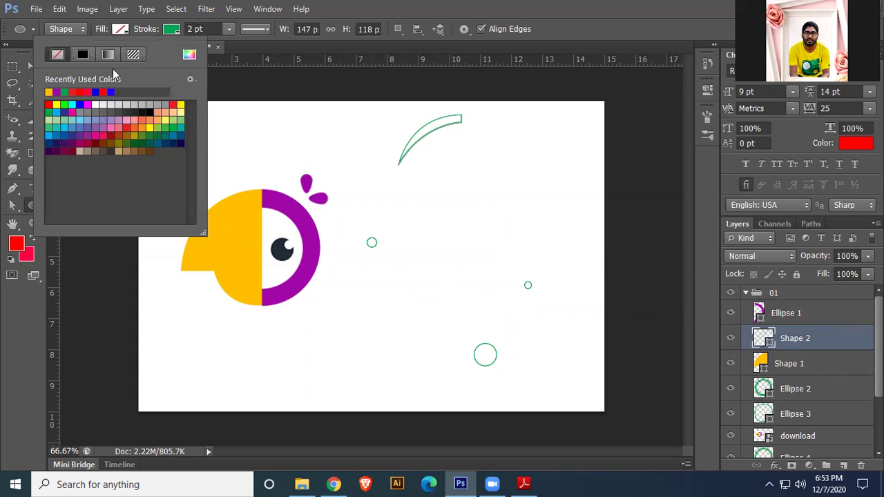
{"action": "left_click", "coordinate": [97, 104]}
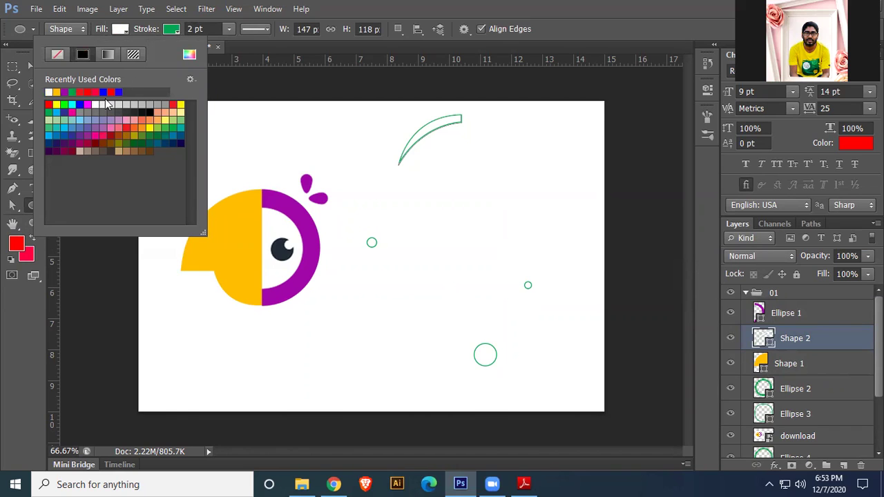
- Remove the stroke from the beak highlight and confirm its fill color as ffffff
{"action": "left_click", "coordinate": [171, 30]}
{"action": "left_click", "coordinate": [172, 29]}
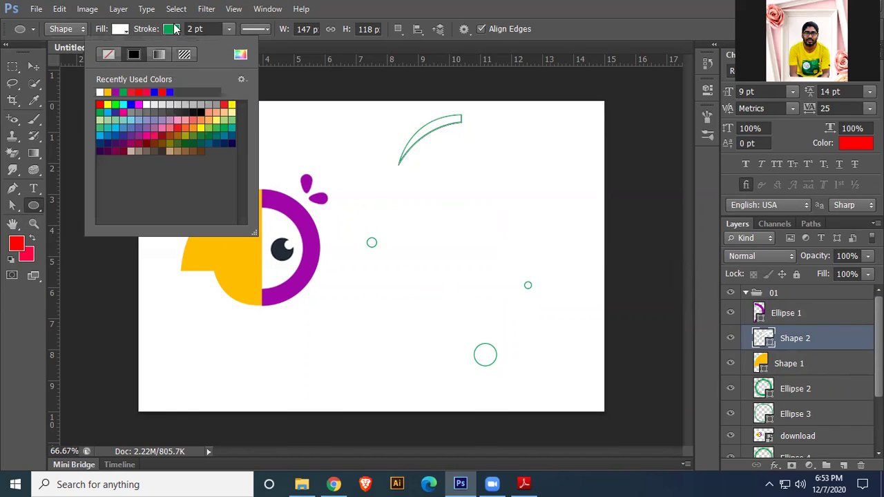
{"action": "left_click", "coordinate": [107, 57]}
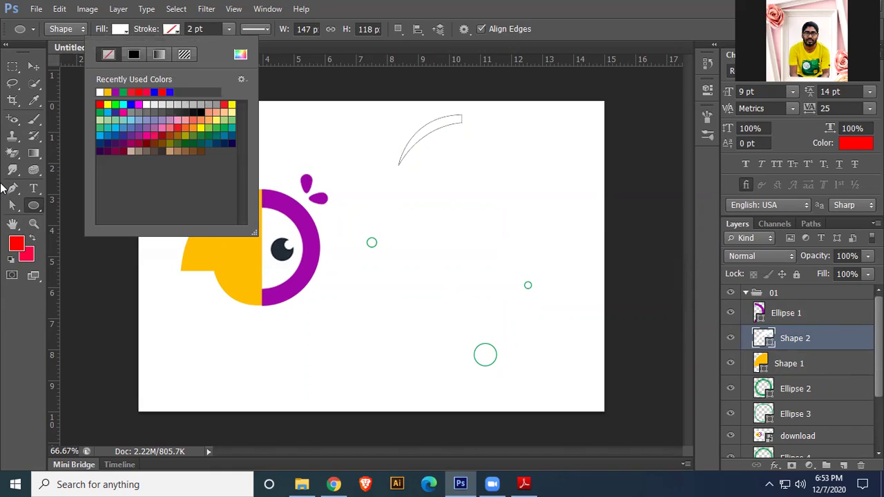
{"action": "left_click", "coordinate": [509, 5]}
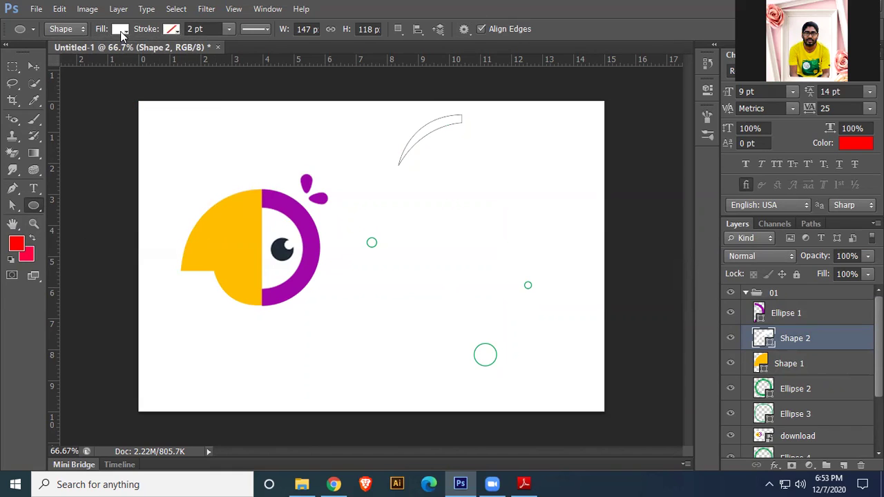
{"action": "left_click", "coordinate": [120, 31]}
{"action": "left_click", "coordinate": [192, 56]}
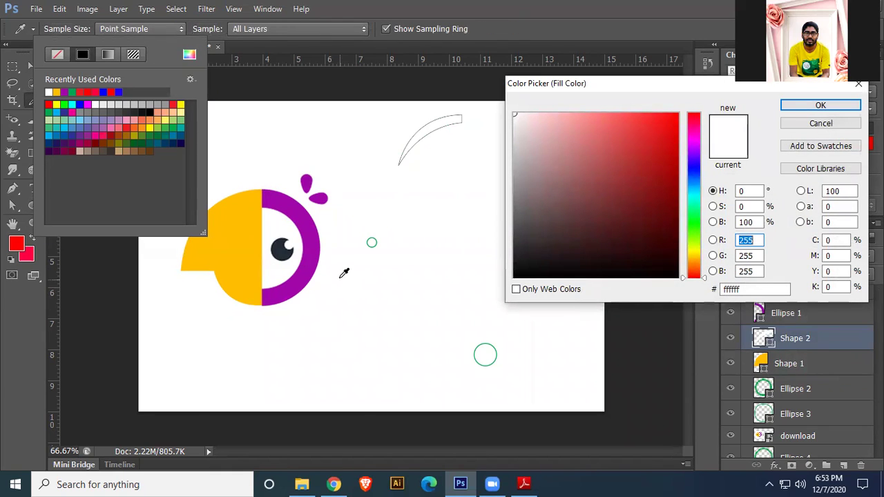
{"action": "key", "text": "Return"}
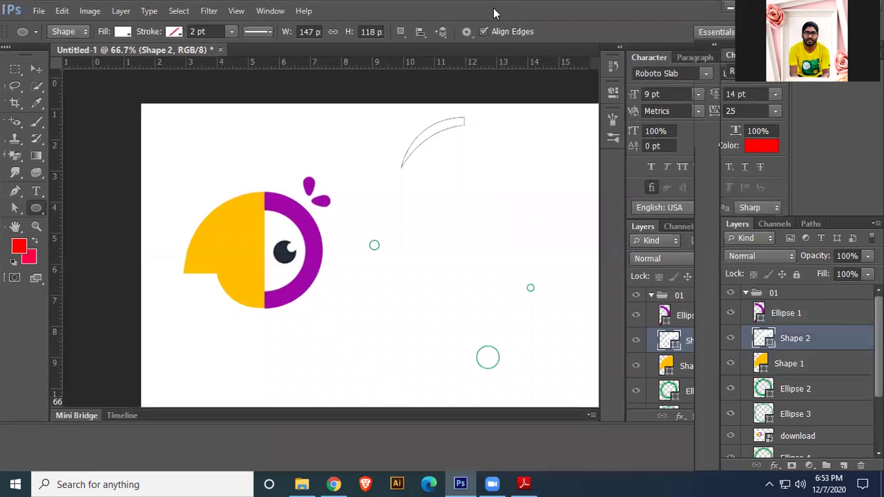
- Move the white highlight onto the upper part of the yellow beak and nudge it up slightly
{"action": "left_click", "coordinate": [33, 66]}
{"action": "left_click_drag", "start_coordinate": [465, 137], "coordinate": [259, 221]}
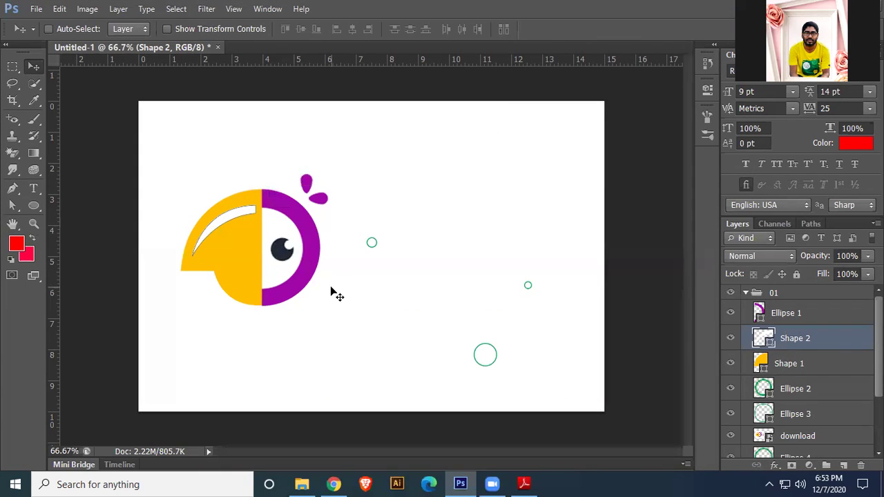
{"action": "key", "text": "Up"}
{"action": "key", "text": "Up"}
{"action": "key", "text": "Up"}
{"action": "key", "text": "Up"}
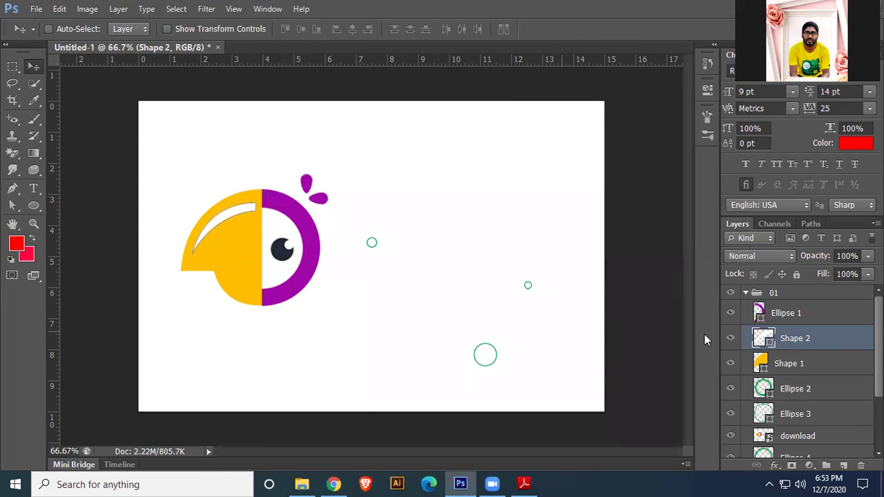
- Fill the smallest green-outlined circle (Ellipse 2) with black and remove its stroke
{"action": "left_click", "coordinate": [798, 389]}
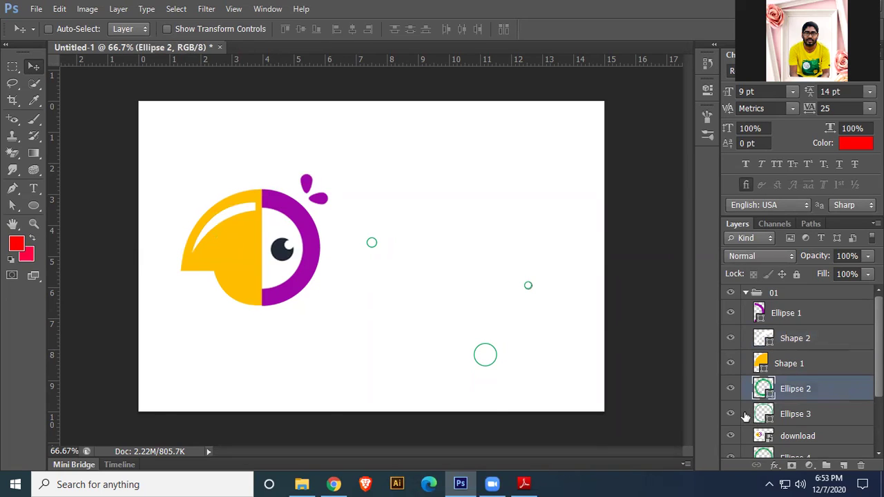
{"action": "left_click", "coordinate": [34, 206]}
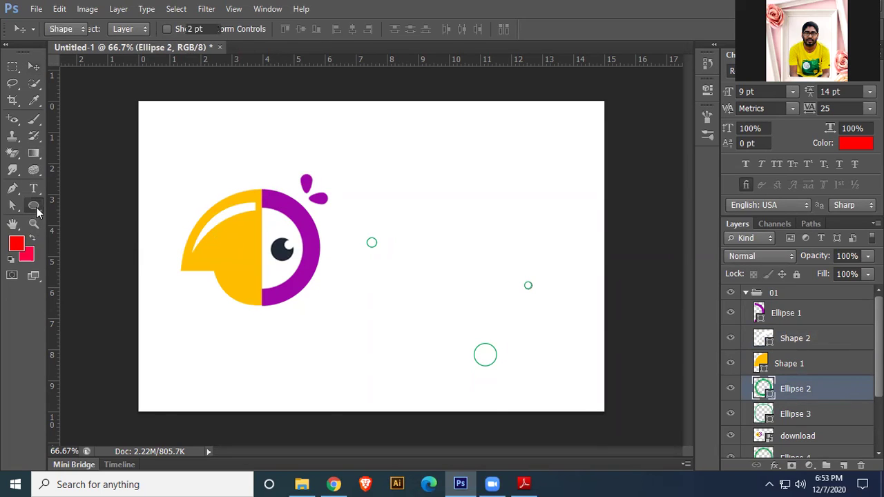
{"action": "left_click", "coordinate": [120, 29]}
{"action": "left_click", "coordinate": [153, 109]}
{"action": "left_click", "coordinate": [176, 28]}
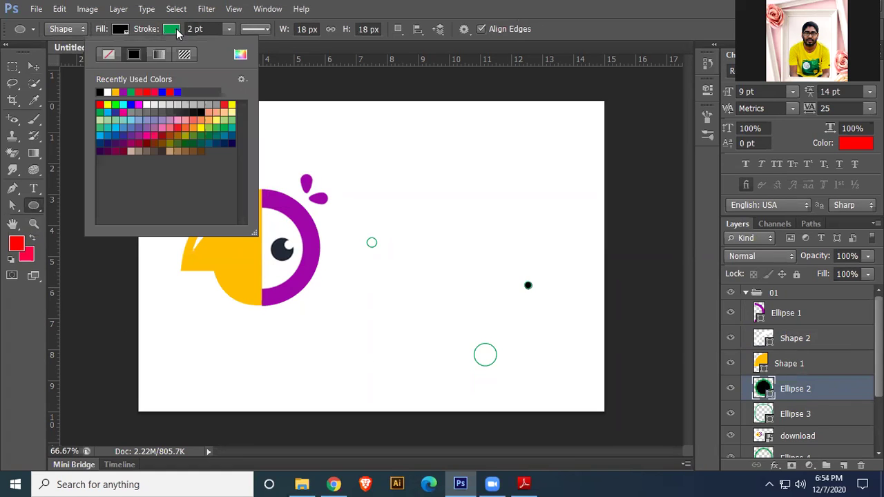
{"action": "left_click", "coordinate": [108, 53]}
{"action": "left_click", "coordinate": [35, 209]}
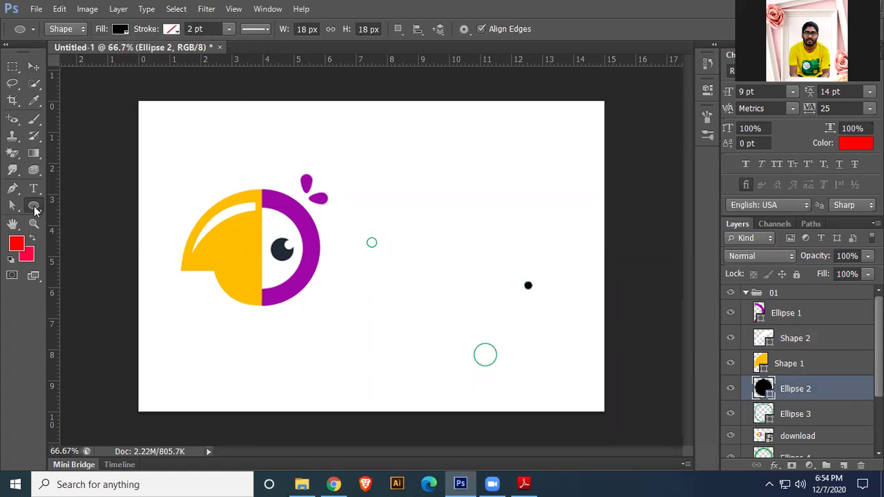
- Move the small black circle onto the beak as the nostril and place its layer directly above Shape 2
{"action": "left_click", "coordinate": [33, 66]}
{"action": "left_click_drag", "start_coordinate": [529, 283], "coordinate": [219, 247]}
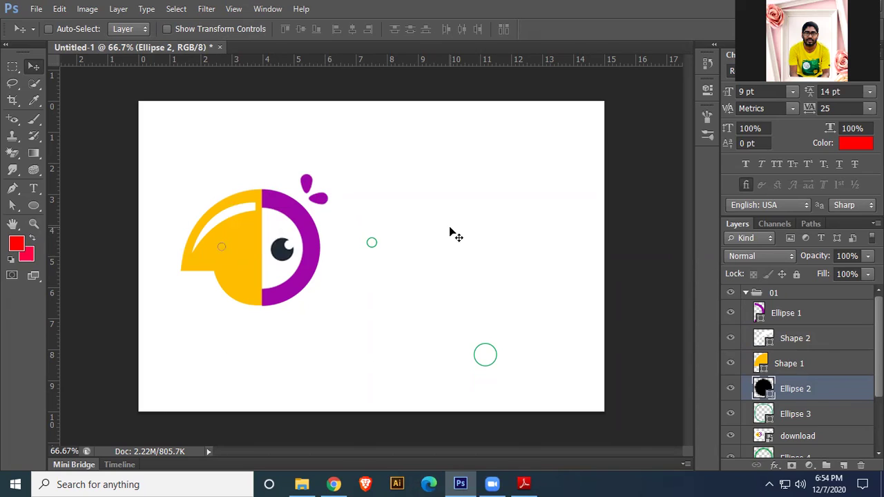
{"action": "left_click_drag", "start_coordinate": [798, 394], "coordinate": [796, 335]}
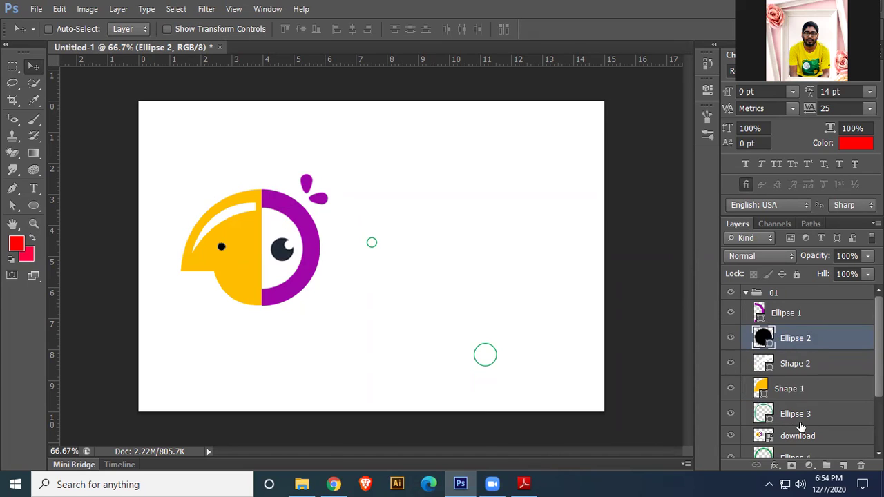
- Fill the large outlined circle (Ellipse 3) with black and remove its stroke
{"action": "scroll", "coordinate": [800, 426], "scroll_direction": "down", "scroll_amount": 2}
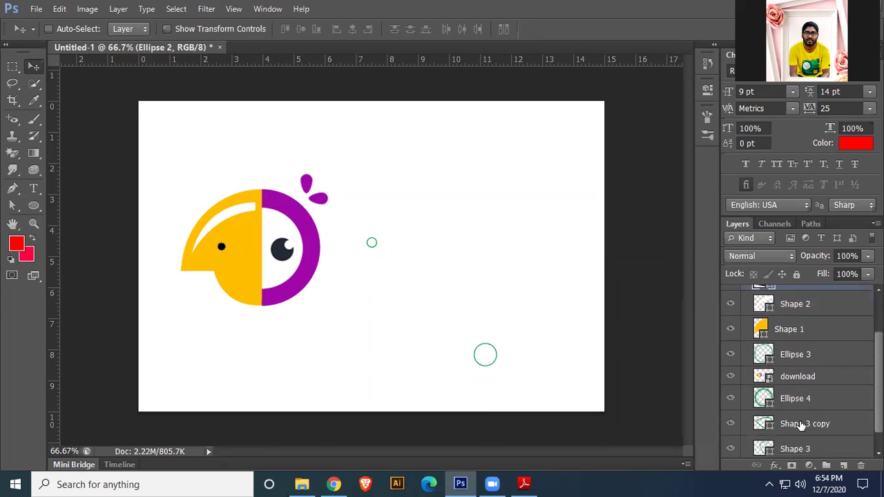
{"action": "left_click", "coordinate": [732, 399]}
{"action": "left_click", "coordinate": [731, 354]}
{"action": "left_click", "coordinate": [731, 355]}
{"action": "left_click", "coordinate": [803, 354]}
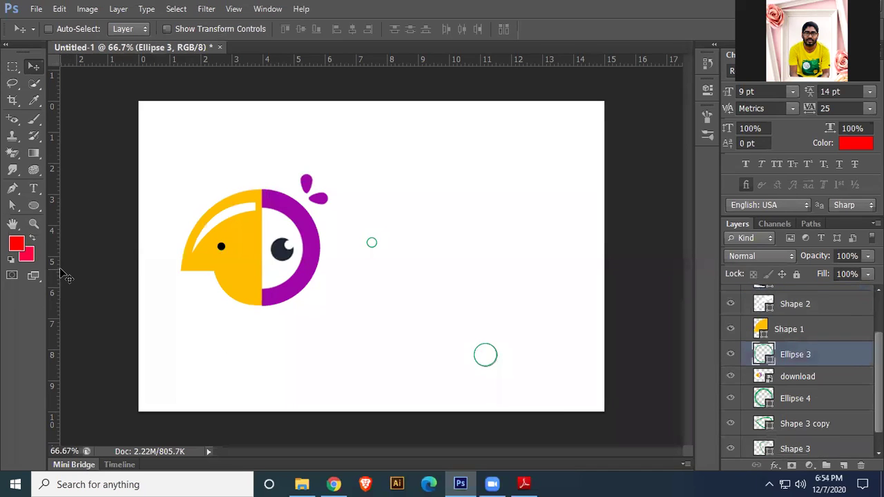
{"action": "left_click", "coordinate": [35, 206]}
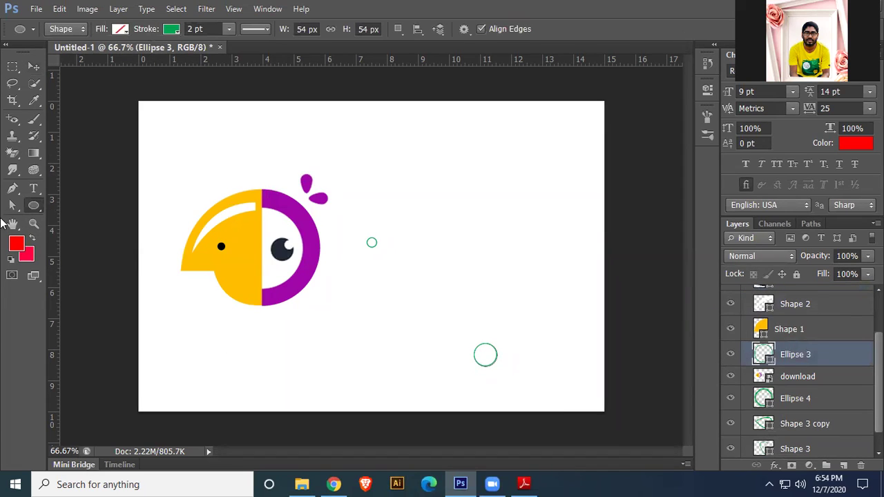
{"action": "left_click", "coordinate": [120, 30]}
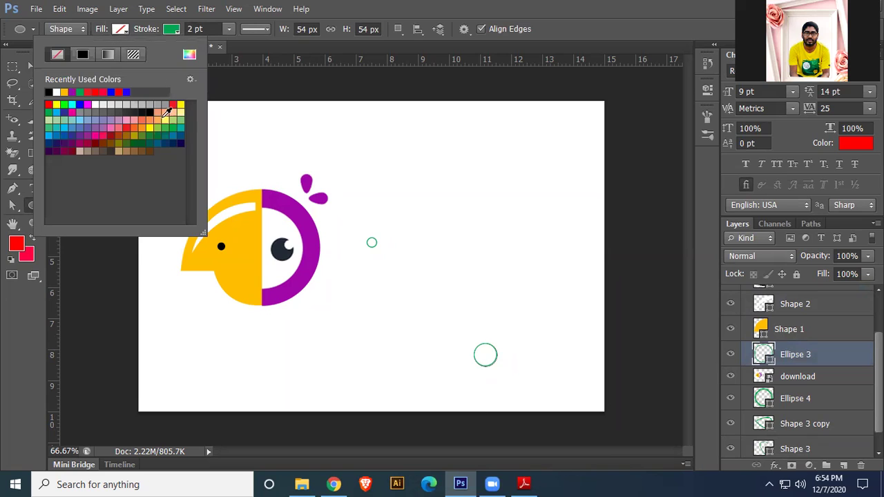
{"action": "left_click", "coordinate": [151, 111]}
{"action": "left_click", "coordinate": [168, 32]}
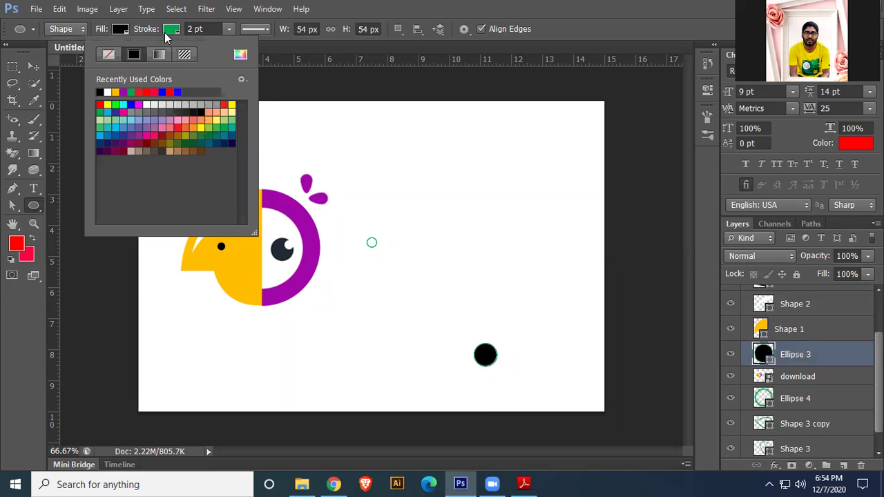
{"action": "left_click", "coordinate": [108, 55]}
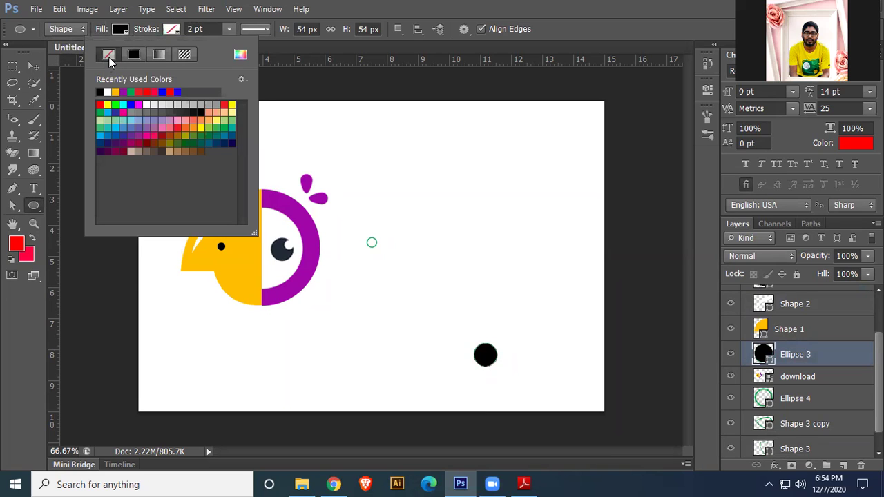
- Move the large black circle over the logo's pupil and nudge it right and down into alignment
{"action": "left_click", "coordinate": [33, 66]}
{"action": "left_click", "coordinate": [33, 66]}
{"action": "mouse_move", "coordinate": [475, 350]}
{"action": "left_mouse_down"}
{"action": "mouse_move", "coordinate": [306, 246]}
{"action": "mouse_move", "coordinate": [280, 247]}
{"action": "left_mouse_up"}
{"action": "key", "text": "Right"}
{"action": "key", "text": "Right"}
{"action": "key", "text": "Right"}
{"action": "key", "text": "Right"}
{"action": "key", "text": "Down"}
{"action": "key", "text": "Down"}
{"action": "key", "text": "Down"}
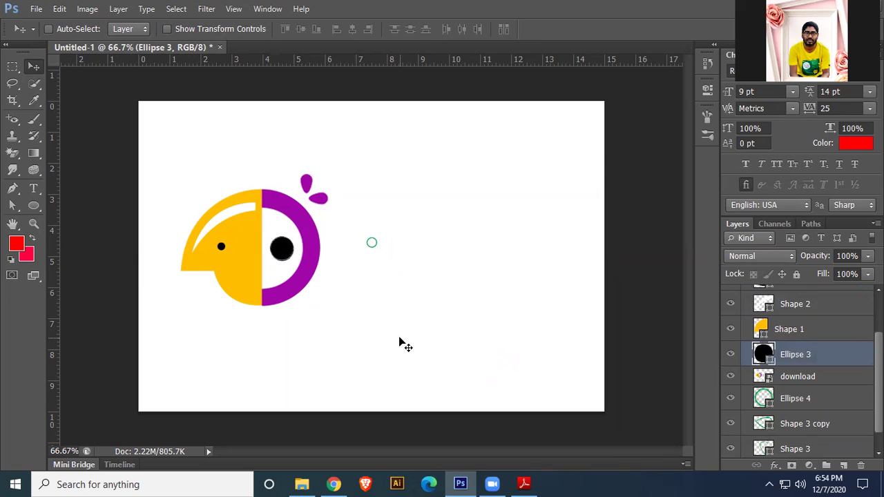
- Fill the remaining outlined circle (Ellipse 4) with white and remove its stroke
{"action": "left_click", "coordinate": [781, 405]}
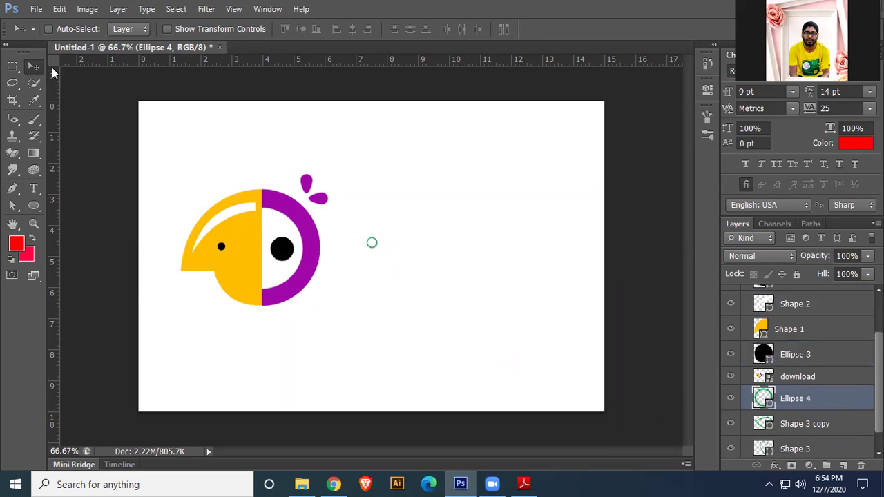
{"action": "left_click", "coordinate": [34, 206]}
{"action": "left_click", "coordinate": [121, 30]}
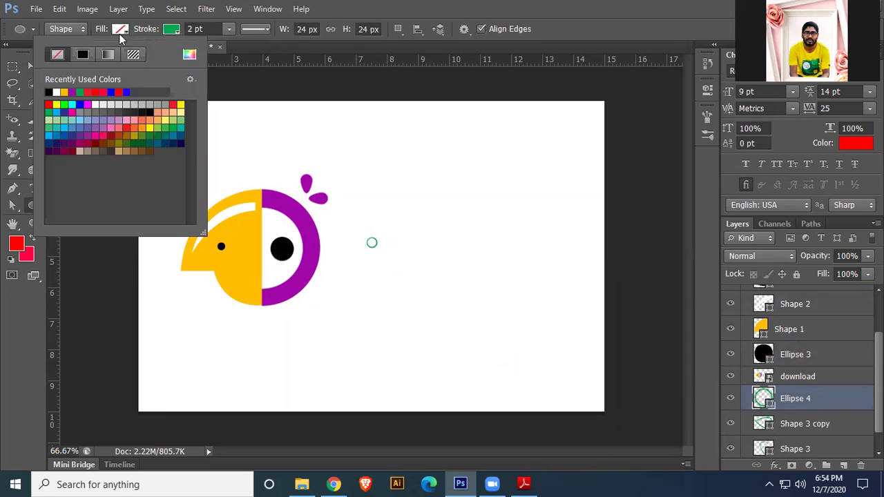
{"action": "left_click", "coordinate": [56, 92]}
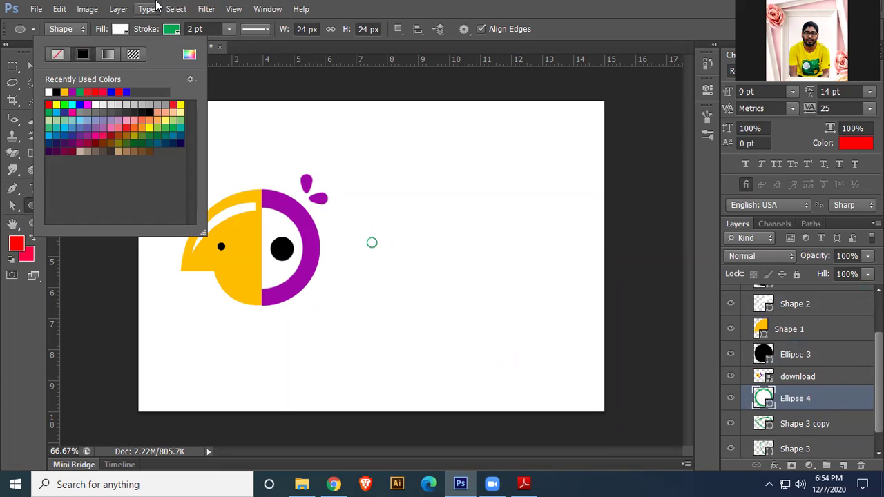
{"action": "left_click", "coordinate": [172, 29]}
{"action": "left_click", "coordinate": [172, 29]}
{"action": "left_click", "coordinate": [108, 54]}
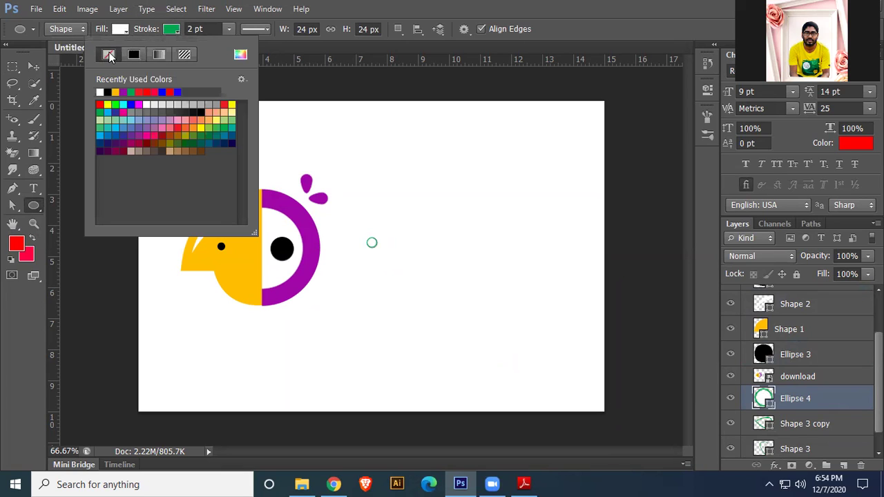
- Place the white circle's layer above Ellipse 3 and nudge the circle onto the pupil's upper-right edge as the eye glint
{"action": "left_click", "coordinate": [34, 67]}
{"action": "left_click", "coordinate": [35, 67]}
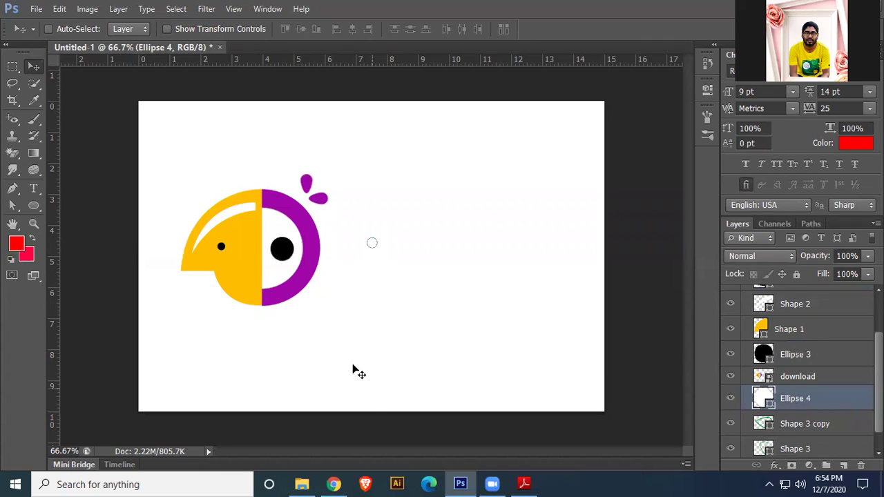
{"action": "left_click_drag", "start_coordinate": [350, 252], "coordinate": [267, 255]}
{"action": "left_click_drag", "start_coordinate": [800, 411], "coordinate": [795, 343]}
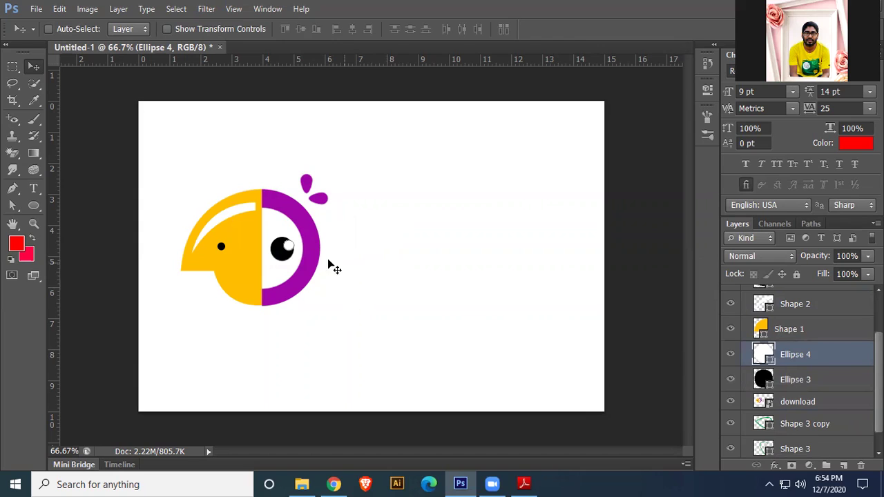
{"action": "key", "text": "Right"}
{"action": "key", "text": "Right"}
{"action": "key", "text": "Right"}
{"action": "key", "text": "Right"}
{"action": "key", "text": "Right"}
{"action": "key", "text": "Up"}
{"action": "key", "text": "Up"}
{"action": "key", "text": "Up"}
{"action": "key", "text": "Up"}
{"action": "key", "text": "Up"}
{"action": "key", "text": "Up"}
{"action": "key", "text": "Up"}
{"action": "key", "text": "Left"}
{"action": "key", "text": "Left"}
{"action": "key", "text": "Left"}
- Fill the horizontal crest feather (Shape 3 copy) with the purple sampled from the half ring
{"action": "left_click", "coordinate": [832, 404]}
{"action": "scroll", "coordinate": [831, 404], "scroll_direction": "down", "scroll_amount": 1}
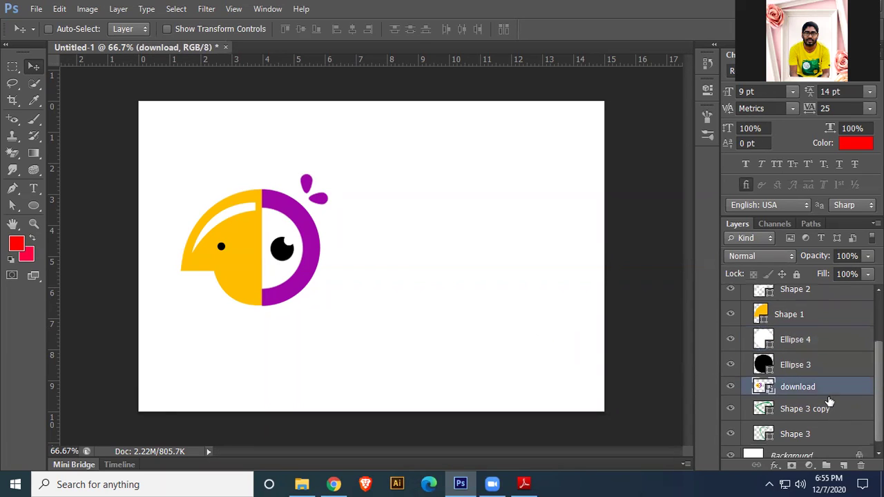
{"action": "left_click", "coordinate": [805, 413]}
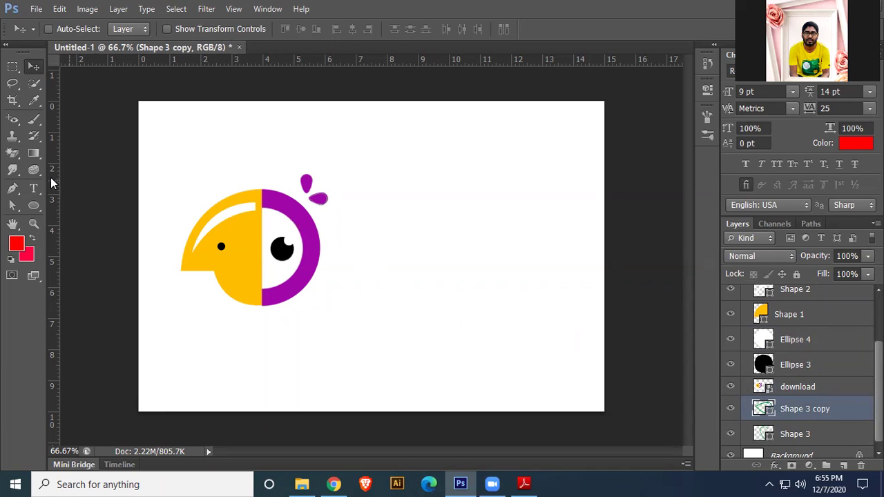
{"action": "left_click", "coordinate": [32, 208]}
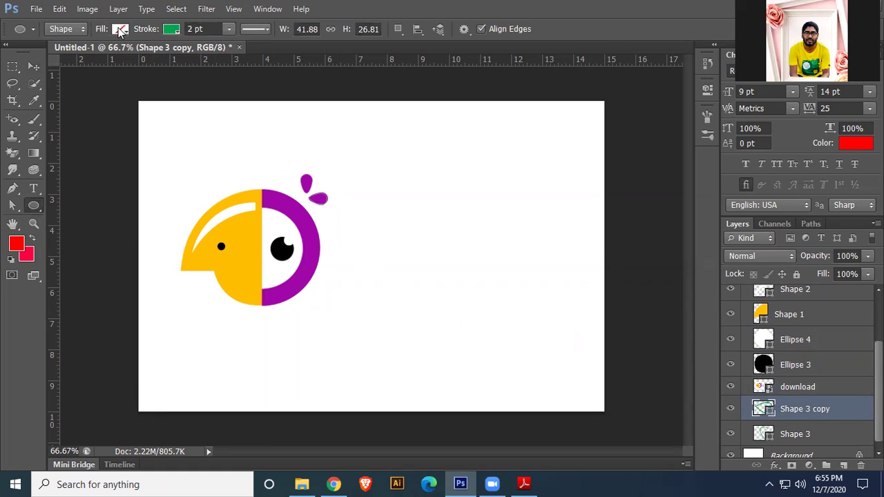
{"action": "left_click", "coordinate": [120, 29]}
{"action": "left_click", "coordinate": [189, 53]}
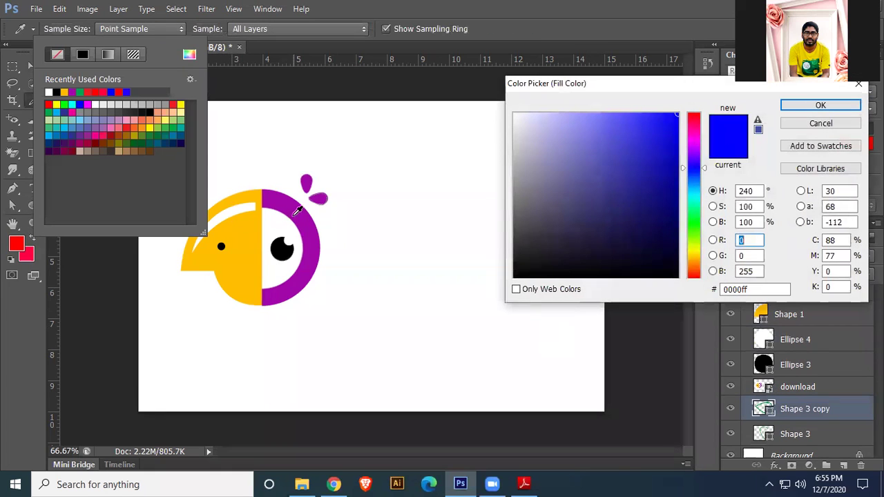
{"action": "left_click", "coordinate": [297, 211]}
{"action": "left_click", "coordinate": [821, 105]}
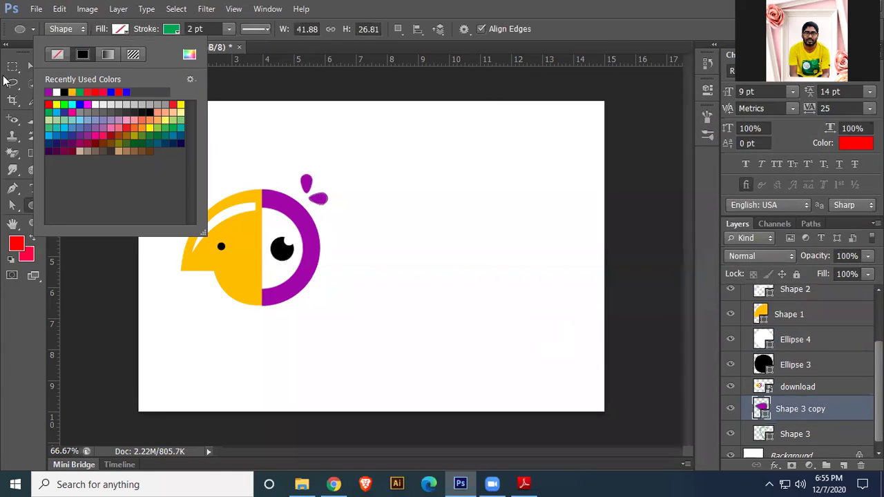
{"action": "left_click", "coordinate": [32, 66]}
{"action": "scroll", "coordinate": [850, 407], "scroll_direction": "down", "scroll_amount": 1}
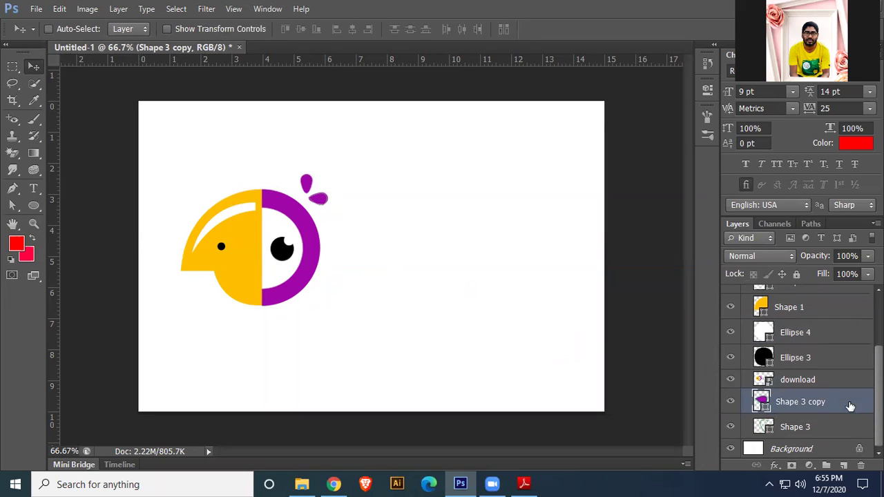
- Fill the upright crest feather (Shape 3) with purple 9f07a9 sampled from the feather on the canvas
{"action": "left_click", "coordinate": [802, 427]}
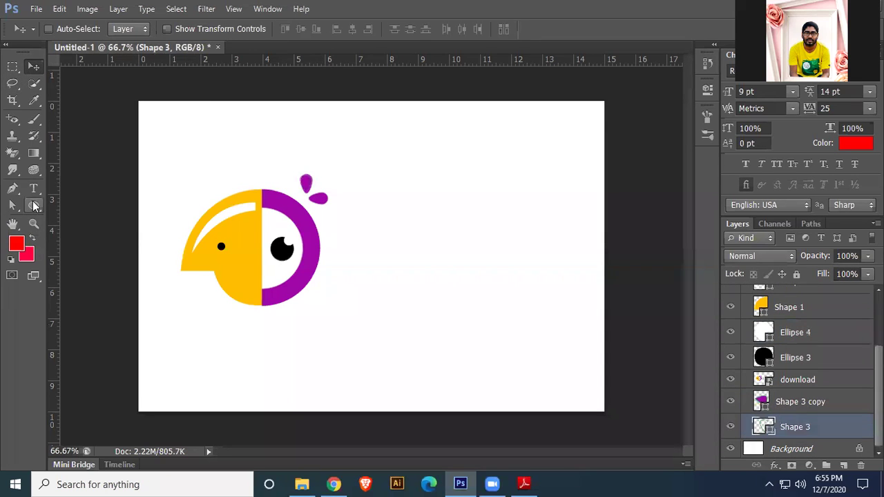
{"action": "left_click", "coordinate": [34, 206]}
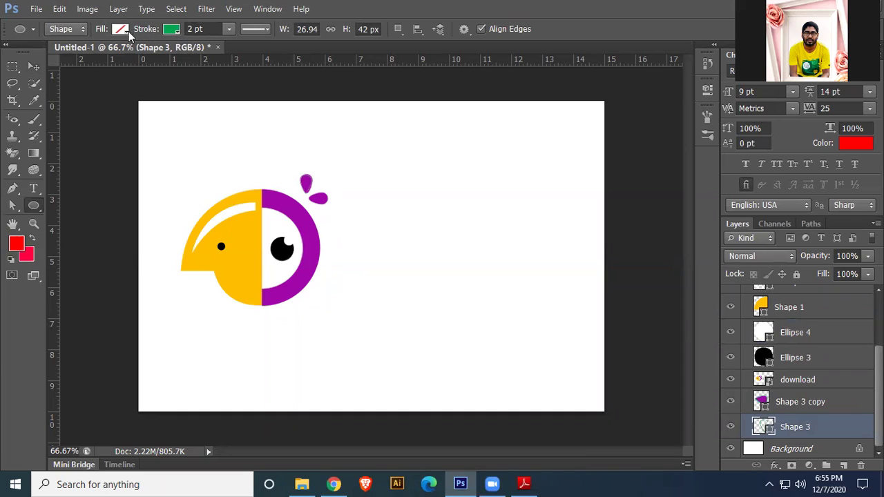
{"action": "left_click", "coordinate": [122, 29]}
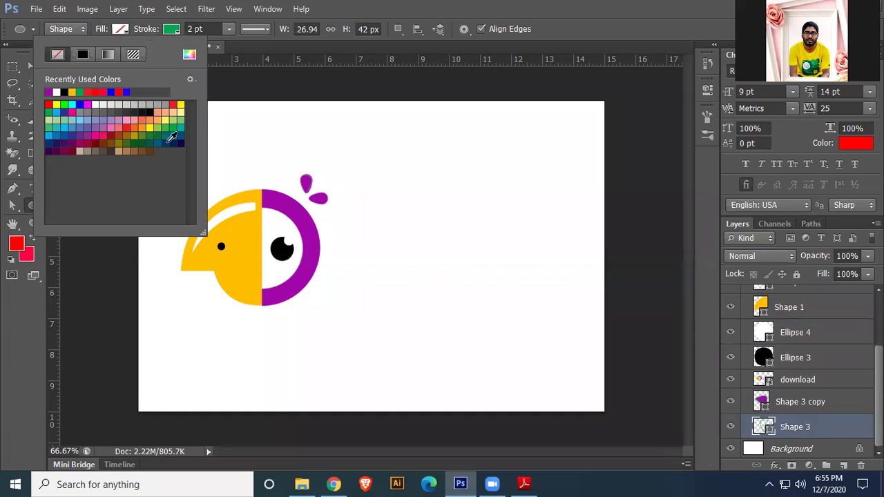
{"action": "left_click", "coordinate": [190, 55]}
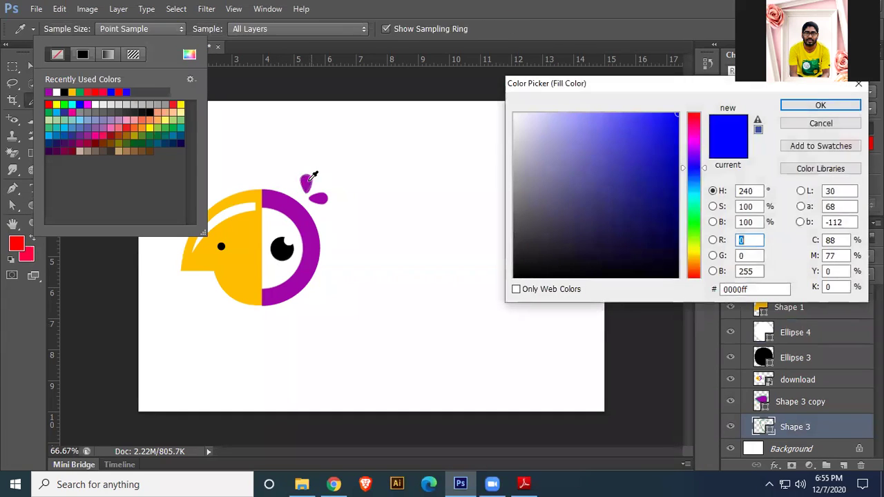
{"action": "left_click", "coordinate": [308, 181]}
{"action": "left_click", "coordinate": [821, 105]}
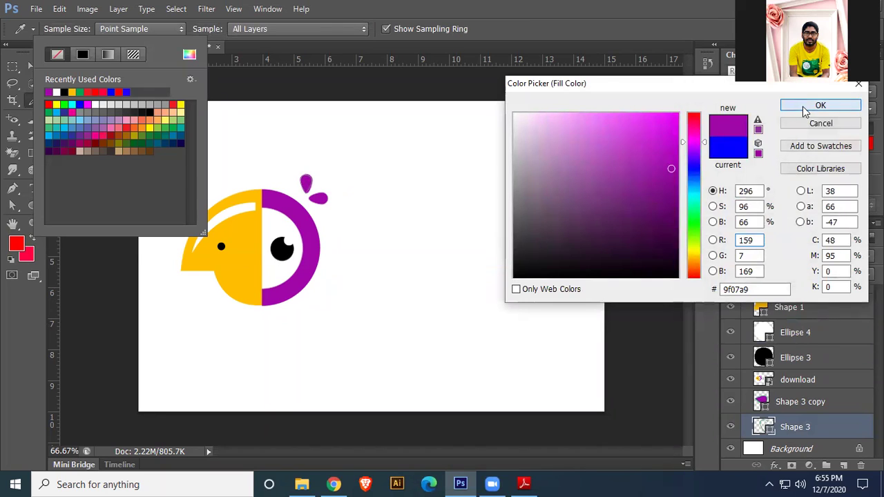
{"action": "left_click", "coordinate": [465, 6]}
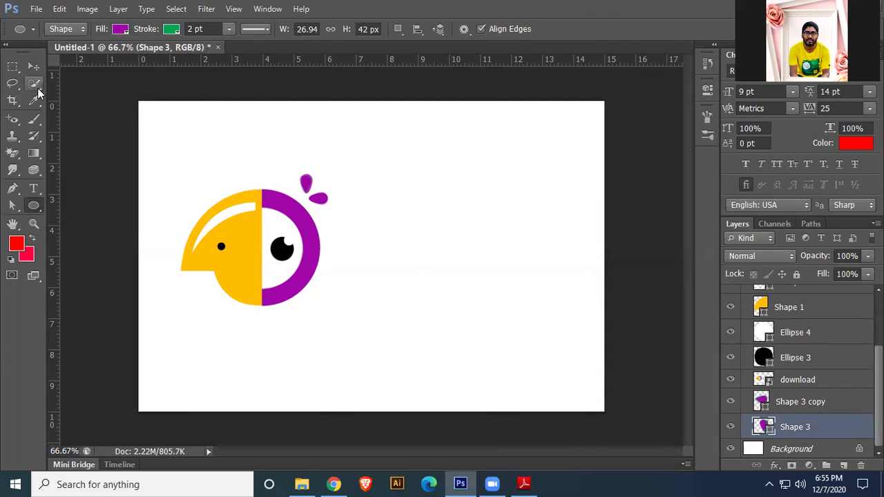
{"action": "left_click", "coordinate": [34, 69]}
- Collapse group 01, move the whole bird logo slightly up and to the right, and ungroup its layers
{"action": "scroll", "coordinate": [805, 373], "scroll_direction": "up", "scroll_amount": 3}
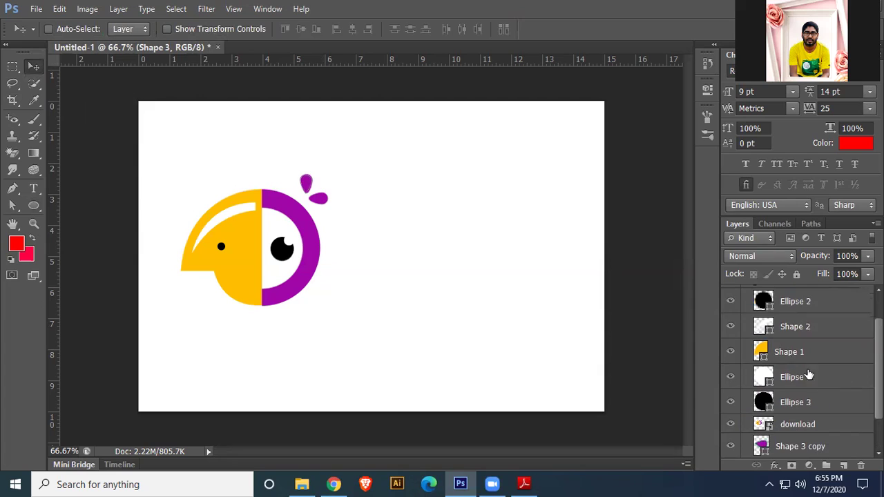
{"action": "left_click", "coordinate": [746, 293]}
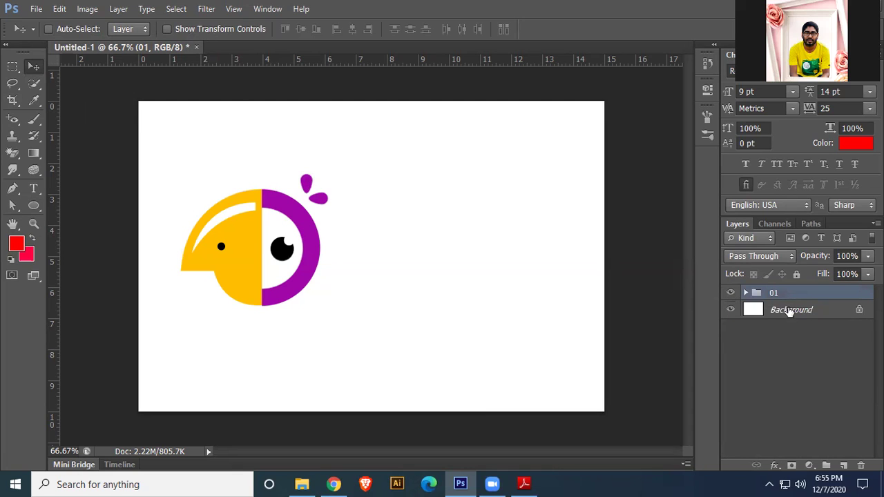
{"action": "left_click_drag", "start_coordinate": [309, 229], "coordinate": [322, 202]}
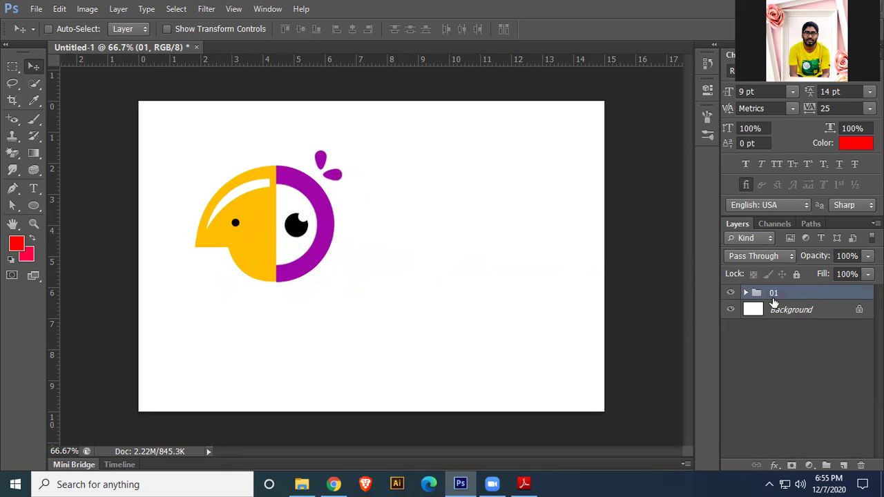
{"action": "key", "text": "ctrl+shift+g"}
{"action": "scroll", "coordinate": [838, 398], "scroll_direction": "down", "scroll_amount": 2}
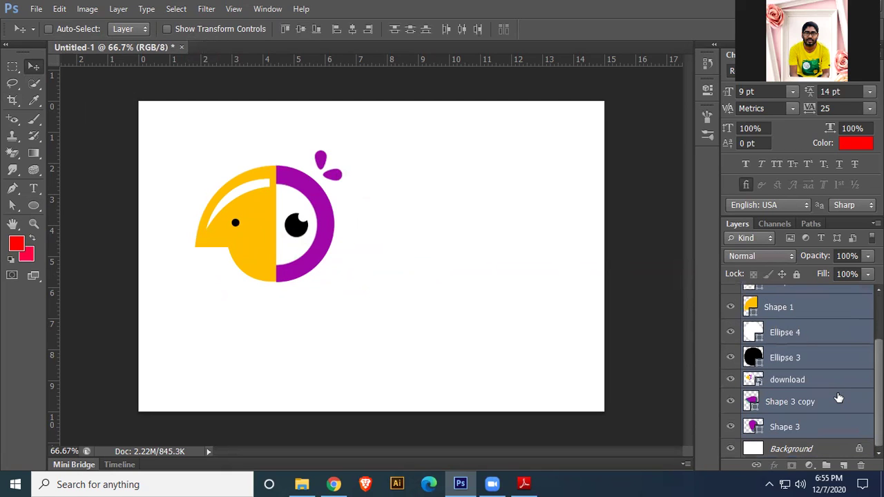
- Move the download layer below Shape 3, directly above the Background layer
{"action": "scroll", "coordinate": [838, 398], "scroll_direction": "up", "scroll_amount": 2}
{"action": "scroll", "coordinate": [837, 400], "scroll_direction": "down", "scroll_amount": 2}
{"action": "left_click", "coordinate": [778, 366]}
{"action": "left_click_drag", "start_coordinate": [786, 382], "coordinate": [789, 436]}
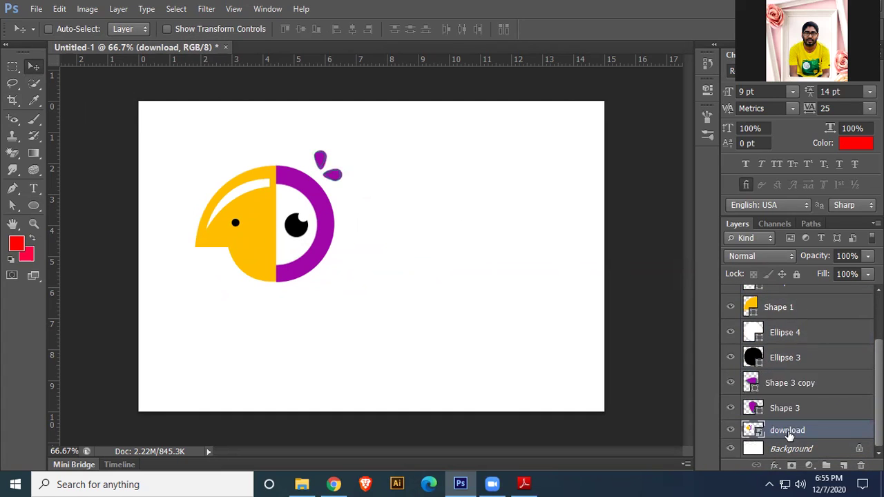
- Group all the bird shape layers from Shape 3 up to Ellipse 1 and name the group 002
{"action": "left_click", "coordinate": [808, 413]}
{"action": "scroll", "coordinate": [829, 417], "scroll_direction": "up", "scroll_amount": 2}
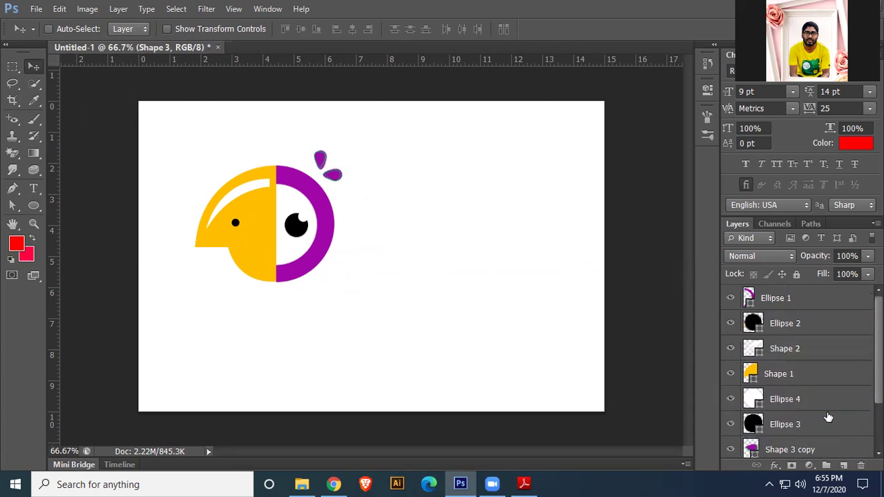
{"action": "left_click", "coordinate": [801, 311], "text": "shift"}
{"action": "key", "text": "ctrl+g"}
{"action": "double_click", "coordinate": [785, 293]}
{"action": "type", "text": "002"}
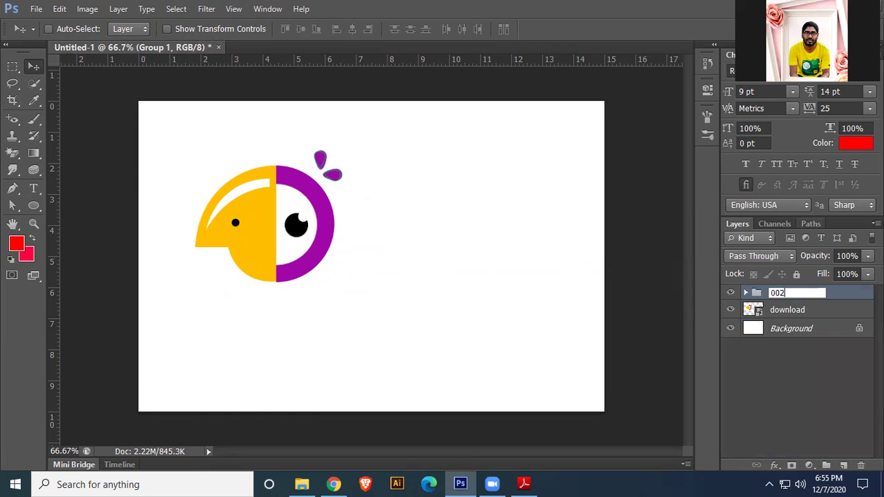
{"action": "key", "text": "Return"}
- Move group 002 to the right of the original bird image and inspect the rebuilt logo's lower edge up close
{"action": "left_click_drag", "start_coordinate": [356, 232], "coordinate": [510, 253]}
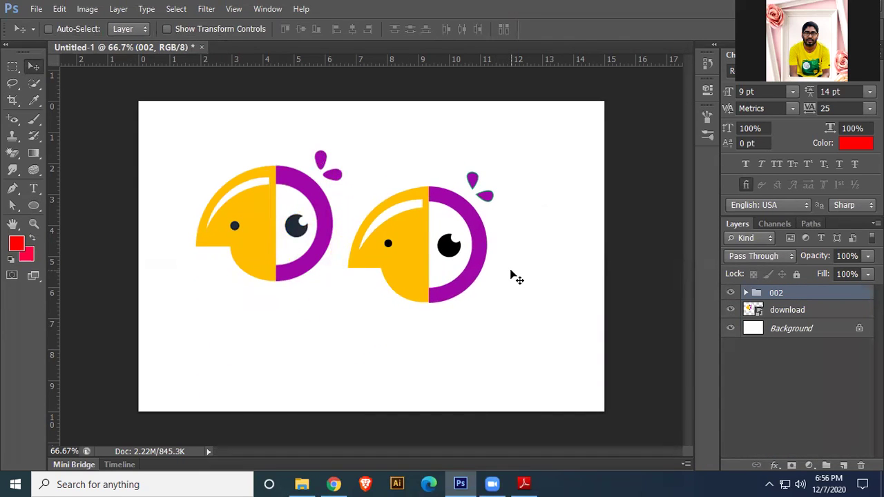
{"action": "scroll", "coordinate": [511, 274], "scroll_direction": "up", "scroll_amount": 4}
{"action": "scroll", "coordinate": [515, 277], "scroll_direction": "up", "scroll_amount": 2}
{"action": "left_click_drag", "start_coordinate": [467, 266], "coordinate": [598, 34]}
{"action": "mouse_move", "coordinate": [547, 246]}
{"action": "left_mouse_down"}
{"action": "mouse_move", "coordinate": [436, 237]}
{"action": "mouse_move", "coordinate": [540, 255]}
{"action": "left_mouse_up"}
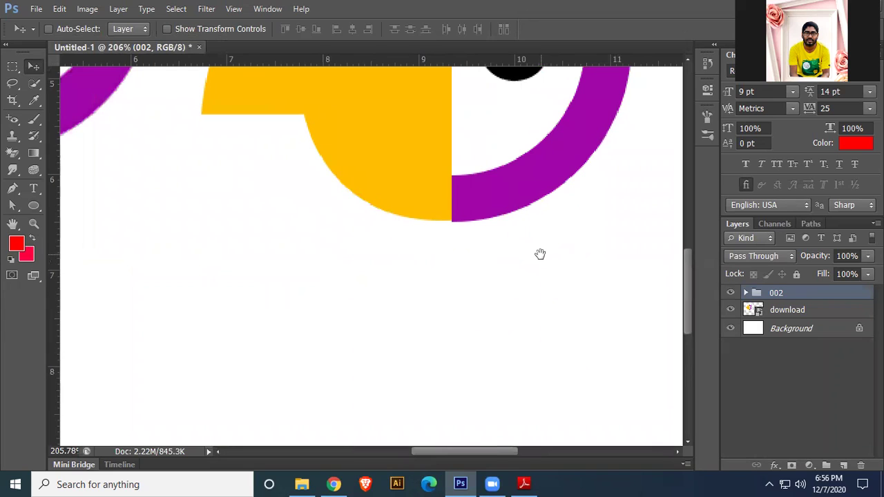
{"action": "scroll", "coordinate": [519, 248], "scroll_direction": "up", "scroll_amount": 4}
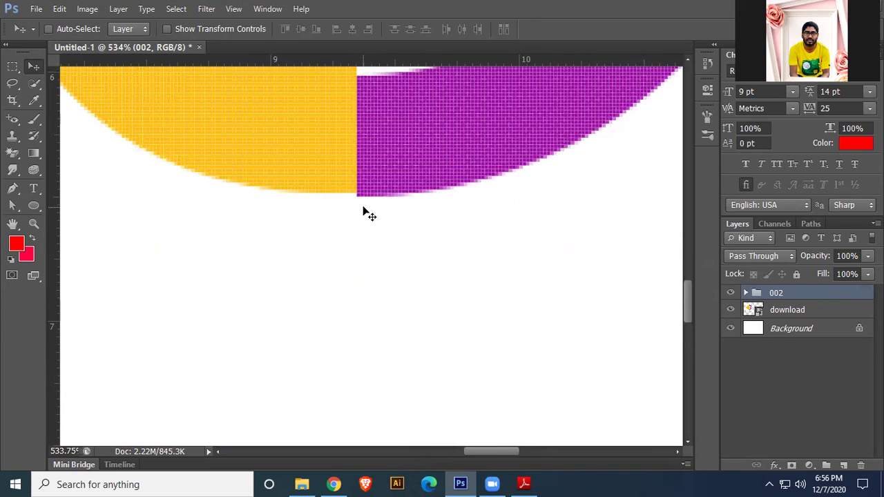
{"action": "scroll", "coordinate": [497, 248], "scroll_direction": "down", "scroll_amount": 7}
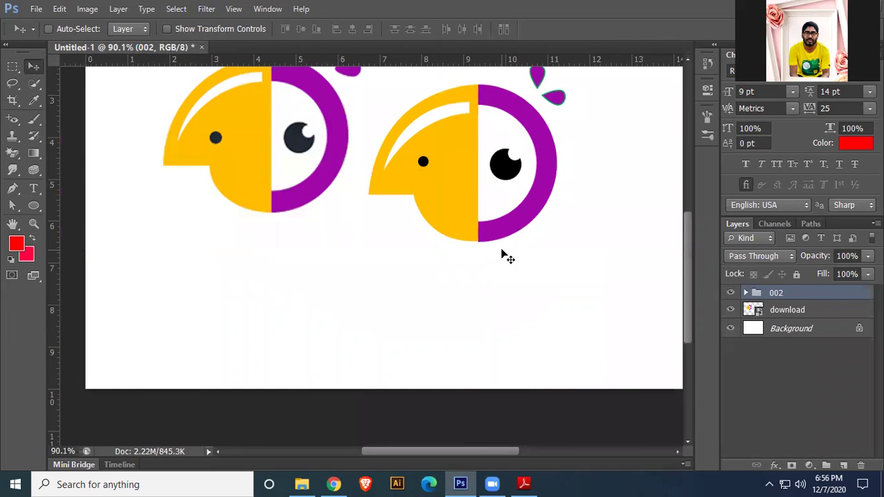
- Expand group 002 and remove the green stroke from the horizontal crest feather (Shape 3 copy)
{"action": "left_click", "coordinate": [746, 293]}
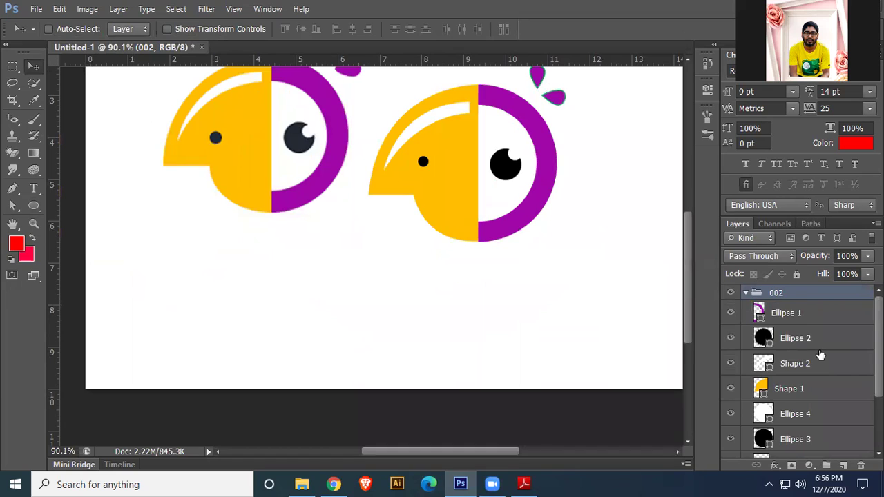
{"action": "scroll", "coordinate": [821, 355], "scroll_direction": "down", "scroll_amount": 3}
{"action": "left_click", "coordinate": [800, 384]}
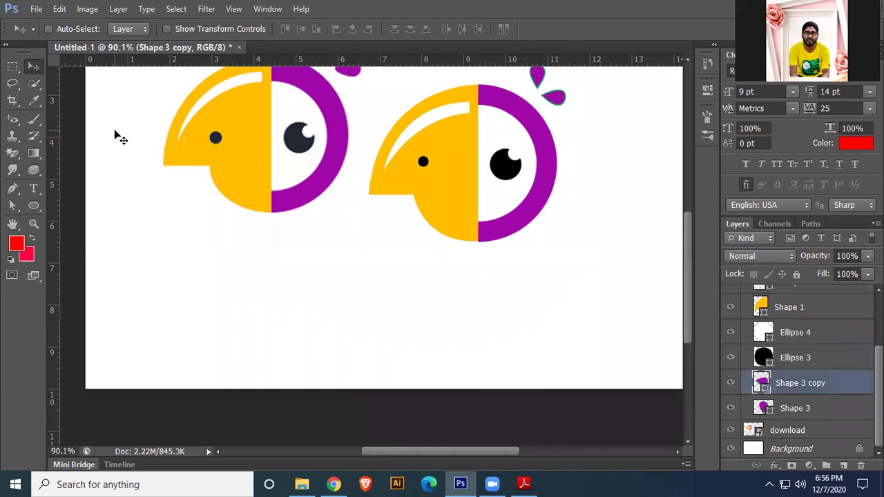
{"action": "left_click", "coordinate": [34, 206]}
{"action": "left_click", "coordinate": [171, 29]}
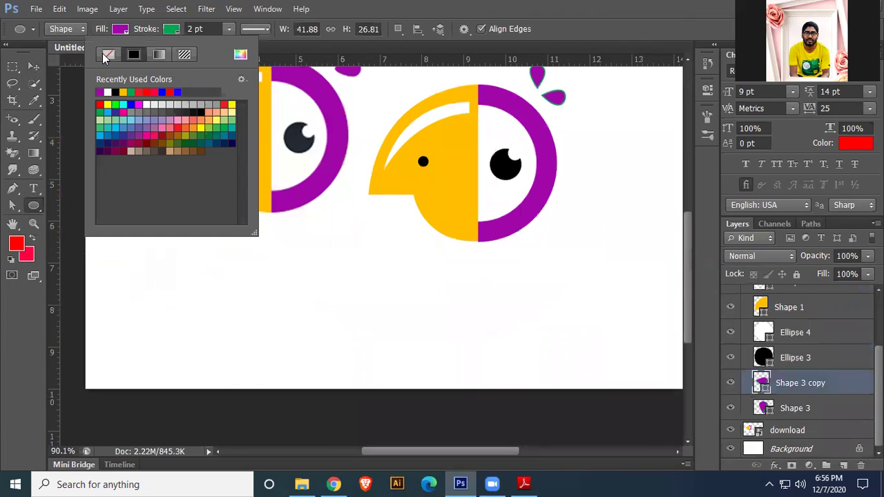
{"action": "left_click", "coordinate": [171, 29]}
{"action": "left_click", "coordinate": [171, 30]}
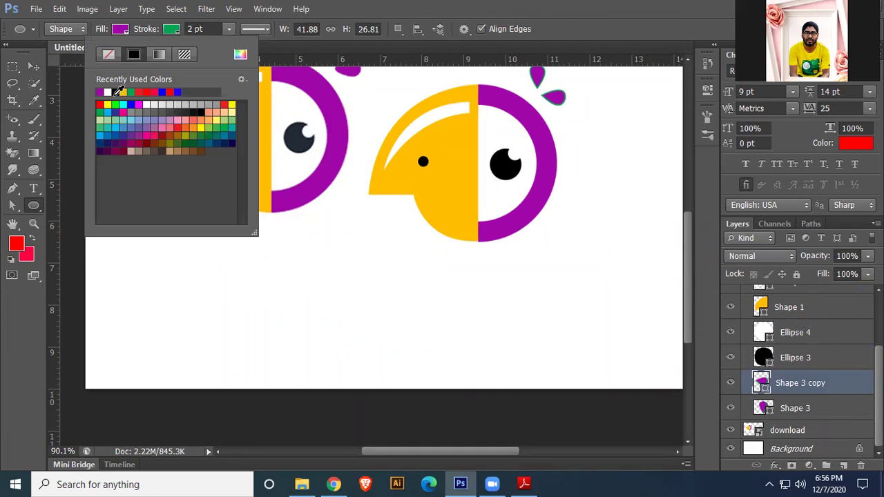
{"action": "left_click", "coordinate": [111, 55]}
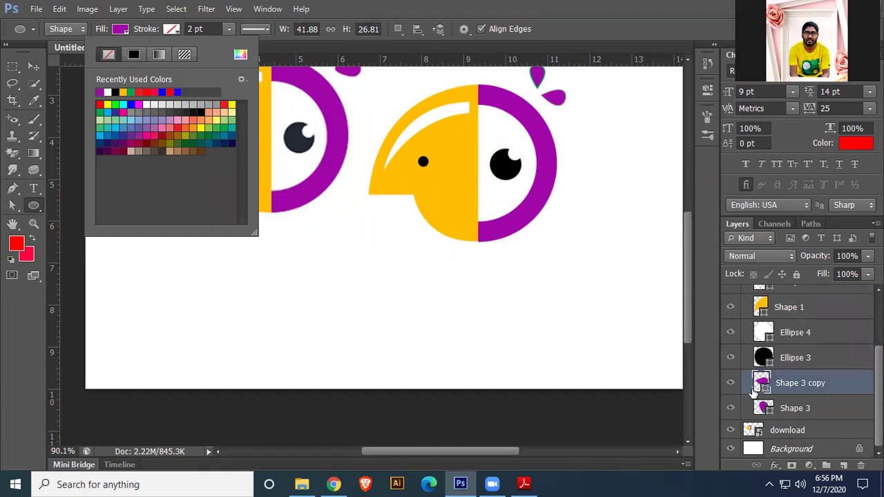
- Remove the green stroke from the upright crest feather (Shape 3)
{"action": "left_click", "coordinate": [804, 406]}
{"action": "left_click", "coordinate": [805, 408]}
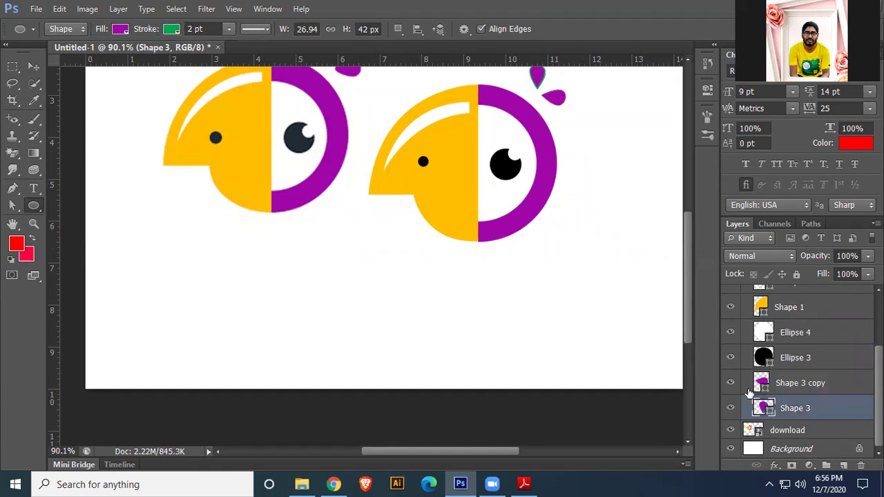
{"action": "left_click", "coordinate": [172, 31]}
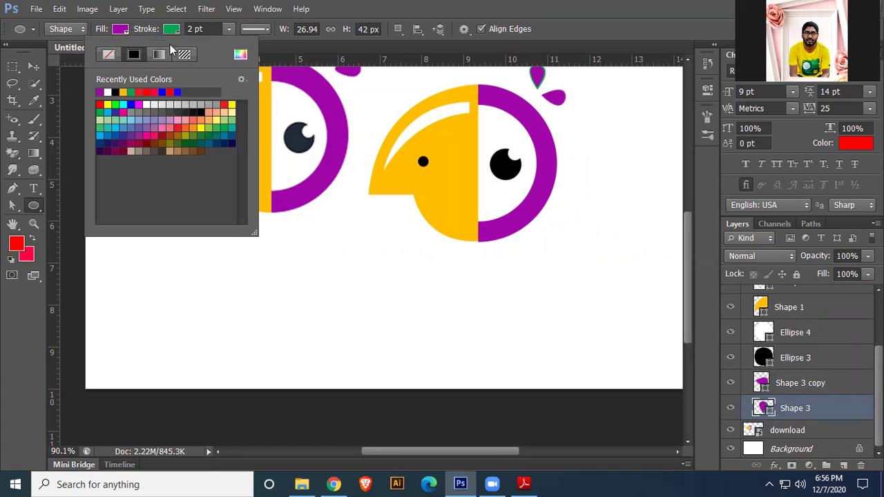
{"action": "left_click", "coordinate": [239, 55]}
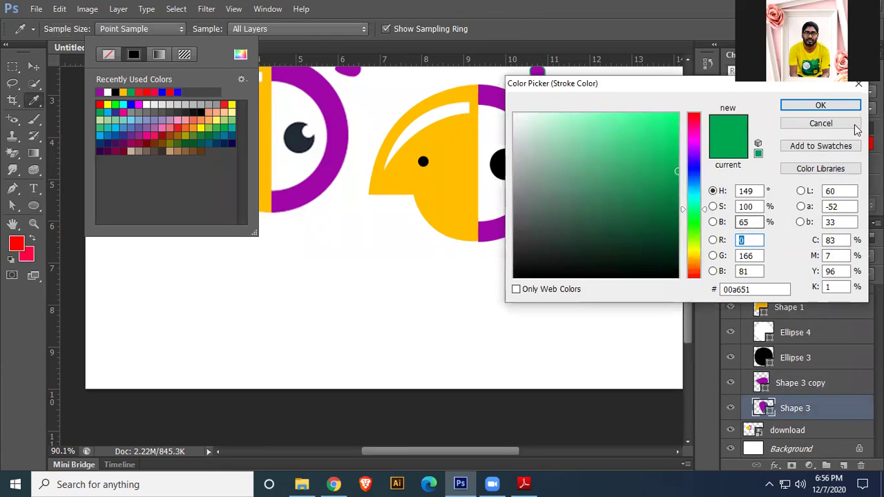
{"action": "left_click", "coordinate": [854, 126]}
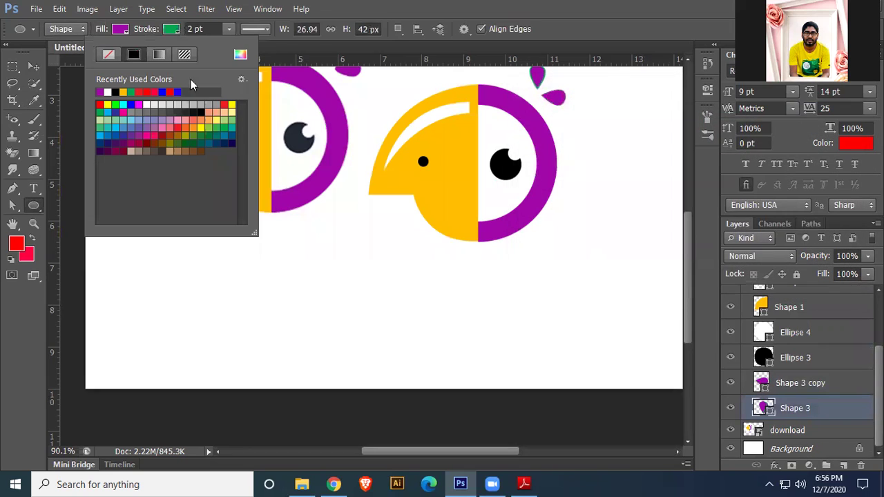
{"action": "left_click", "coordinate": [36, 66]}
{"action": "left_click", "coordinate": [31, 63]}
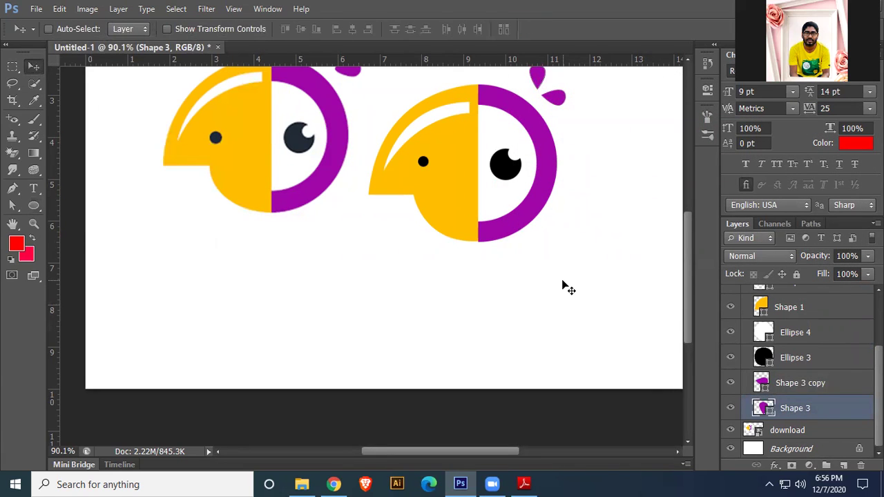
- Compare both birds on the whole canvas and switch to Photoshop Module.pdf in Adobe Reader
{"action": "scroll", "coordinate": [529, 316], "scroll_direction": "up", "scroll_amount": 3}
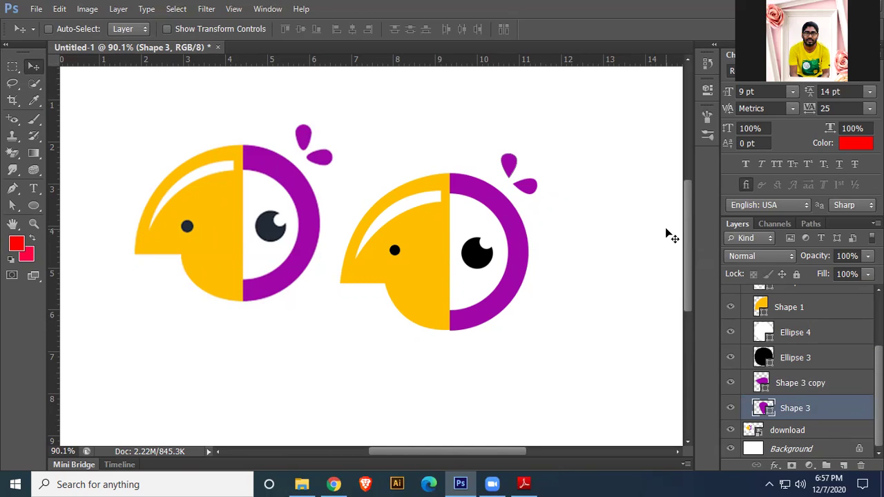
{"action": "scroll", "coordinate": [670, 235], "scroll_direction": "down", "scroll_amount": 3}
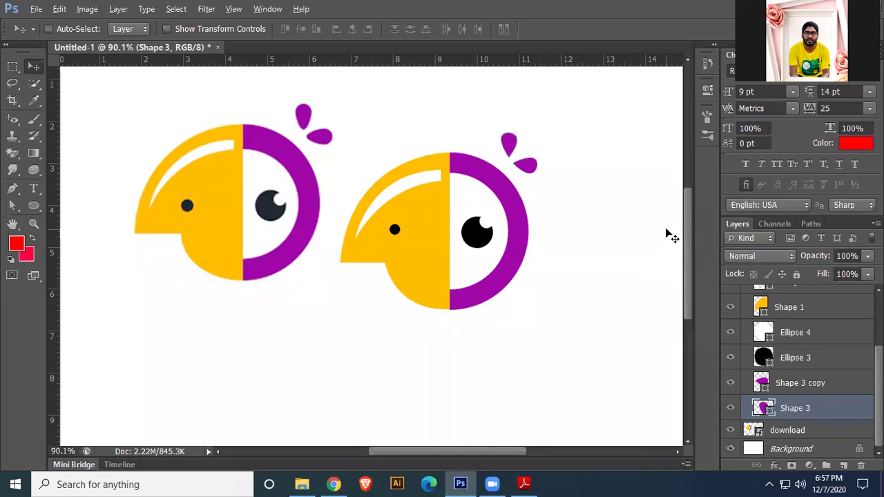
{"action": "scroll", "coordinate": [669, 234], "scroll_direction": "down", "scroll_amount": 4}
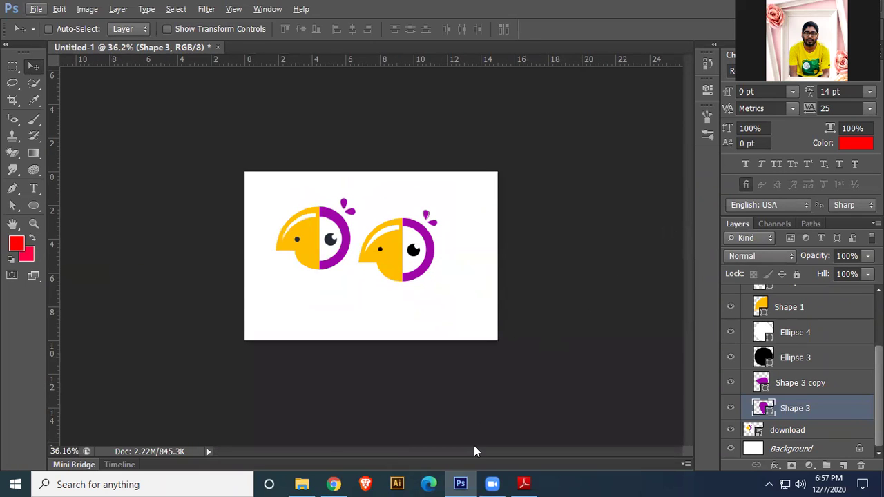
{"action": "left_click", "coordinate": [509, 482]}
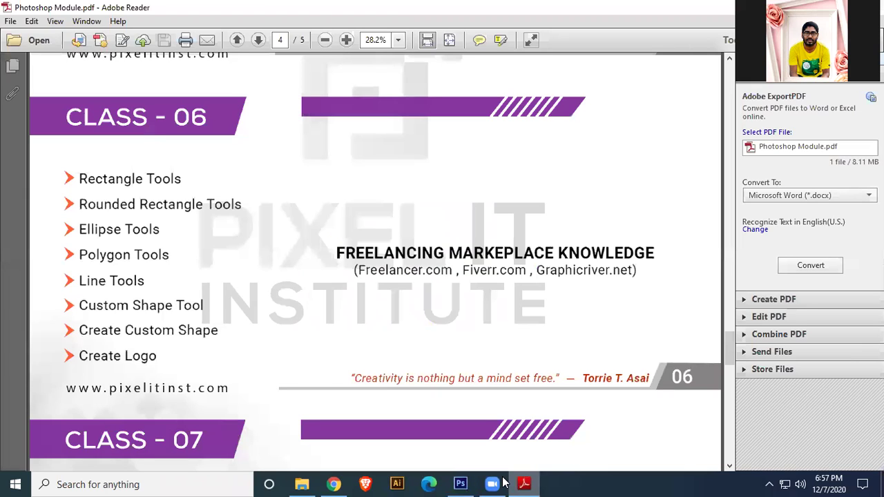